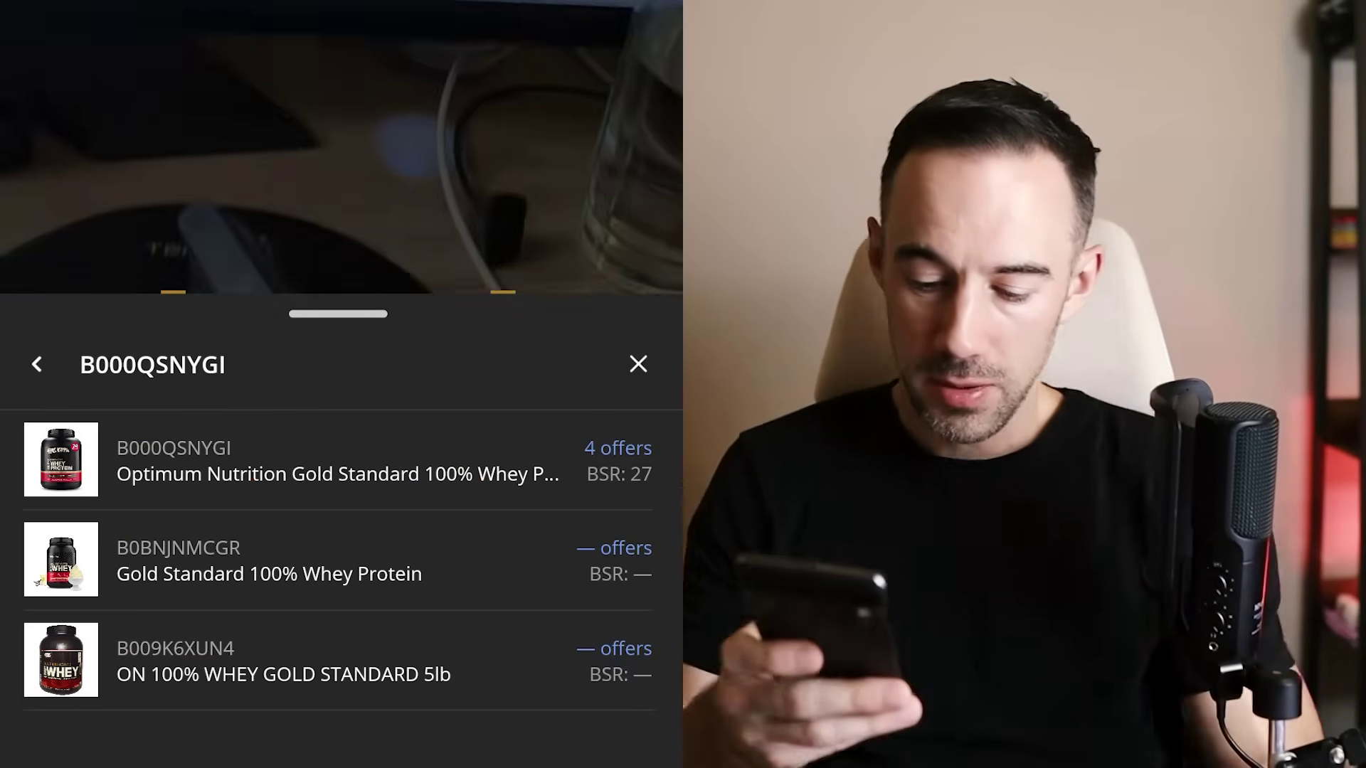
Step: Add the Optimum Nutrition Gold Standard whey protein to the Test2 buy list with a COGS of $20, and open that list
click(420, 463)
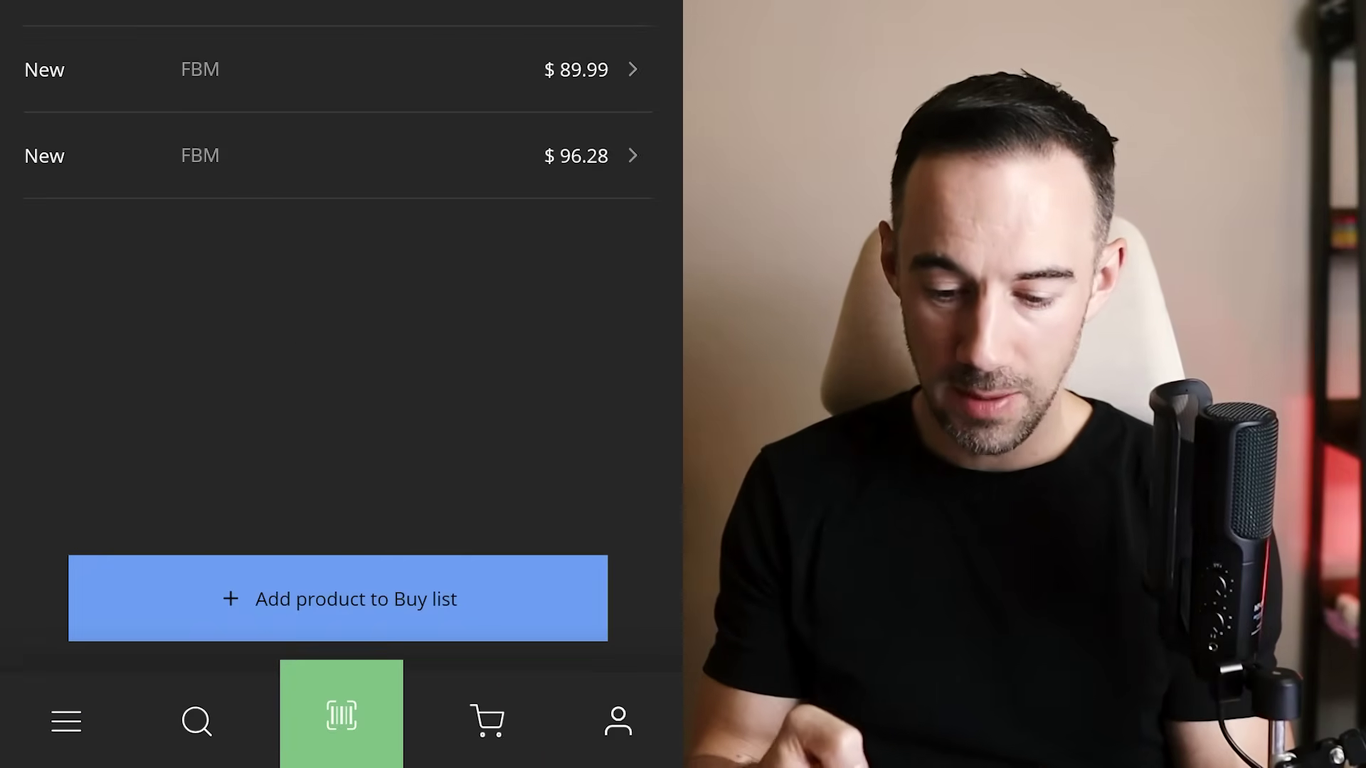
click(484, 602)
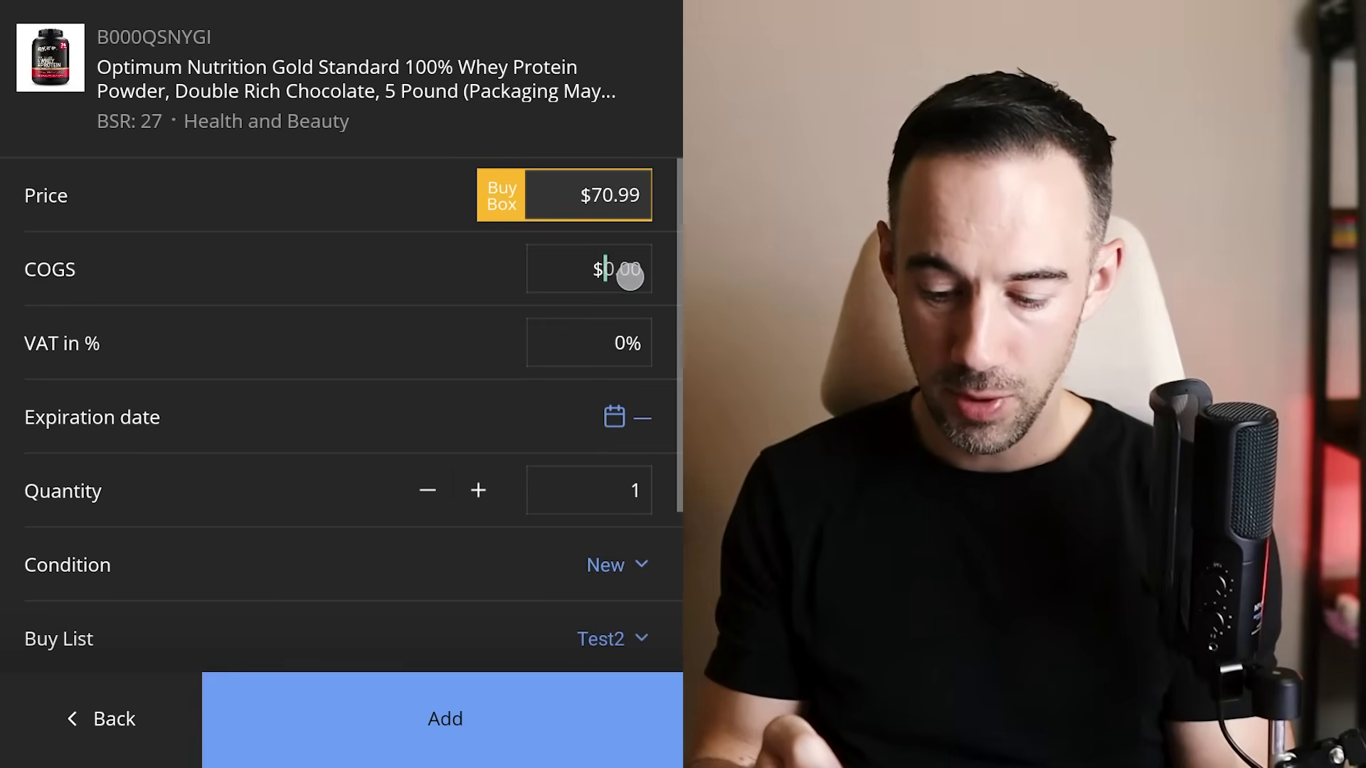
click(630, 277)
text(20)
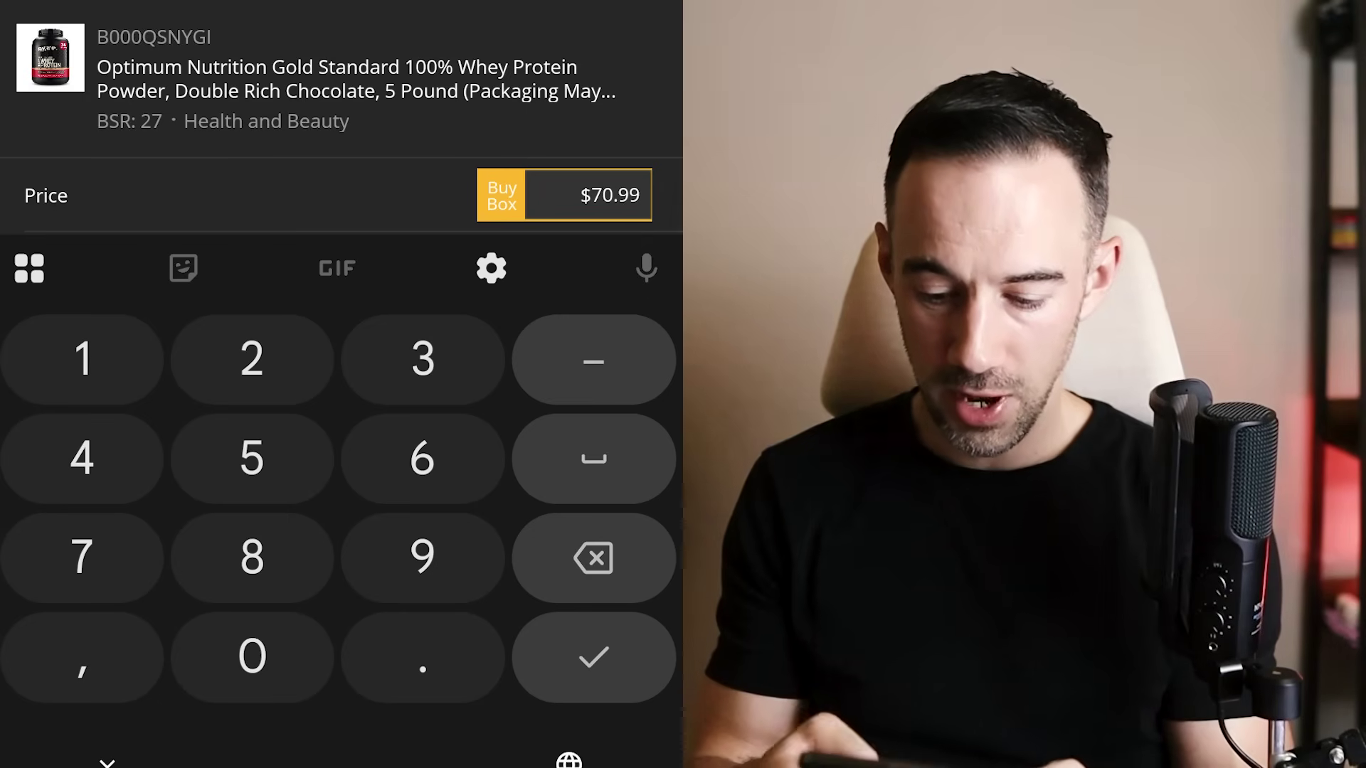
click(613, 662)
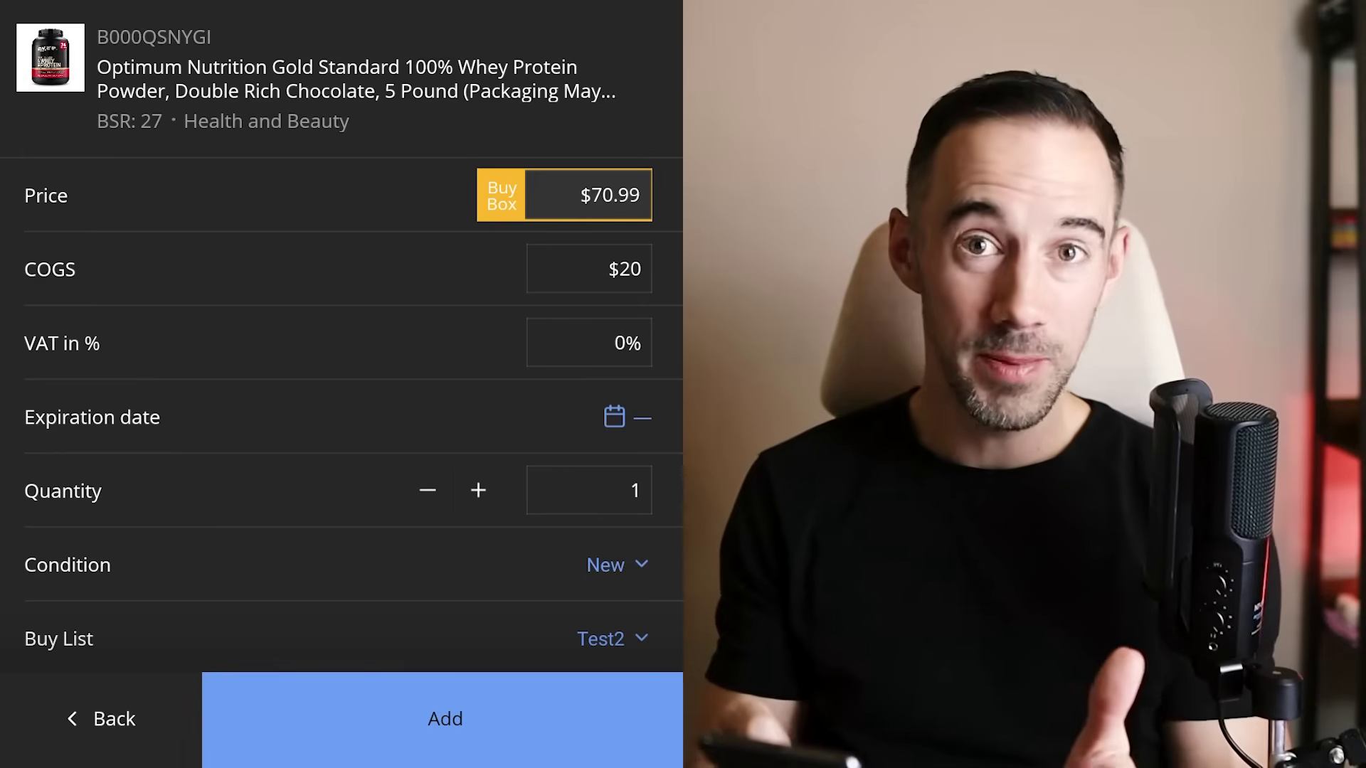
scroll(632, 262, down, 4)
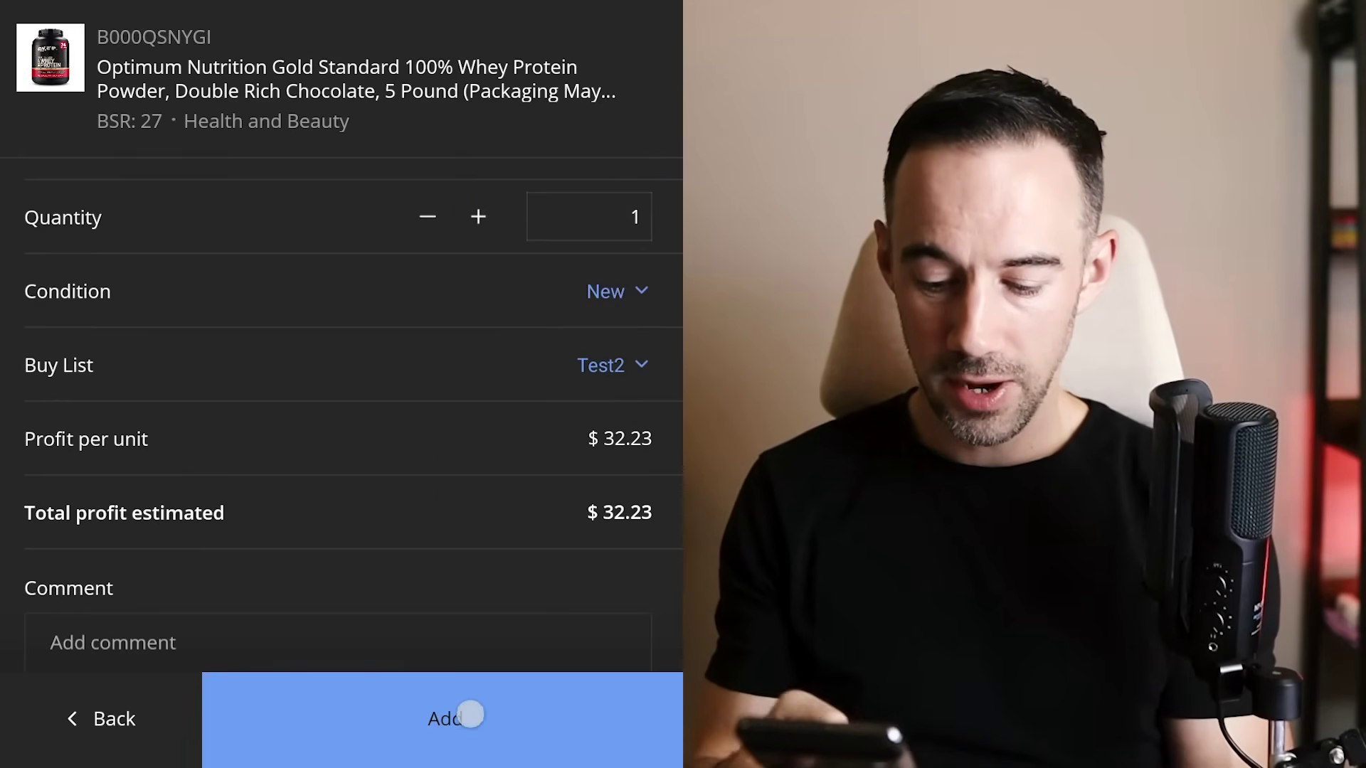
click(470, 714)
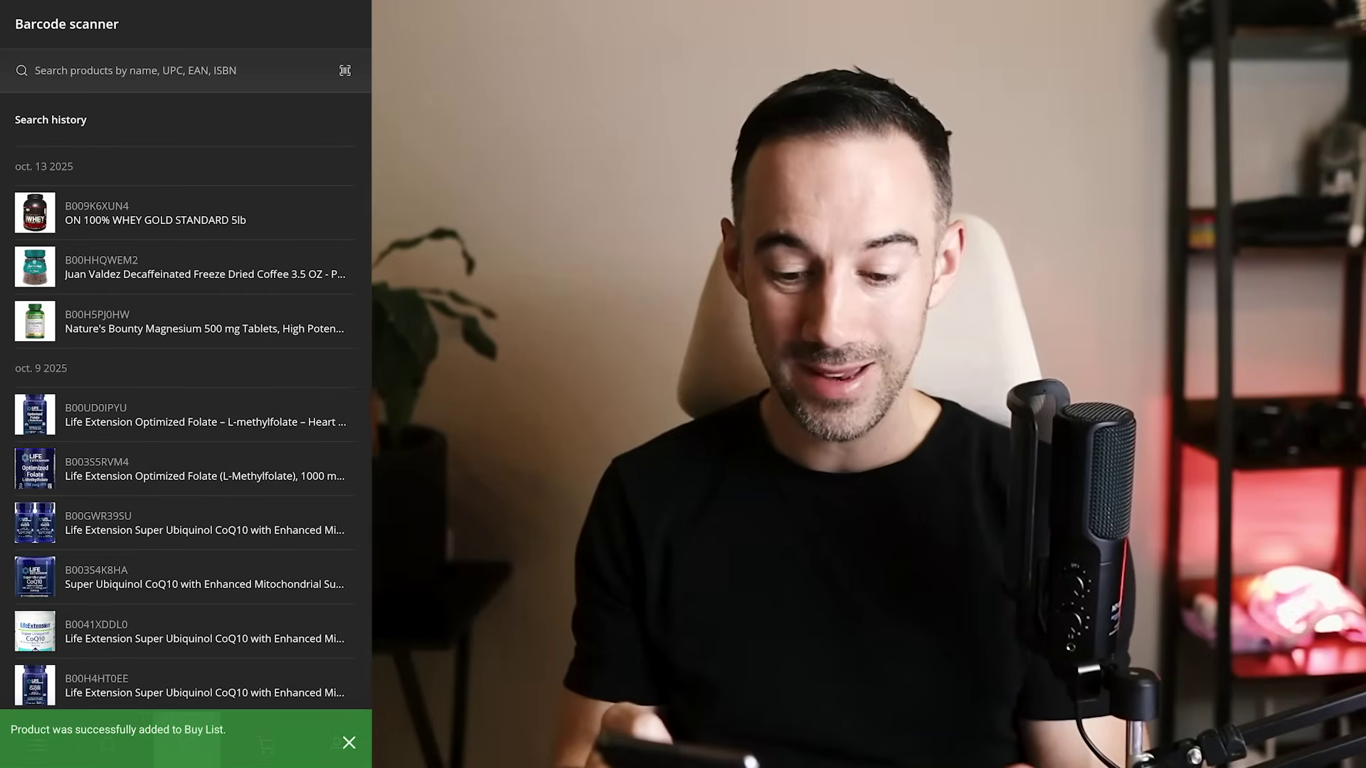
click(264, 745)
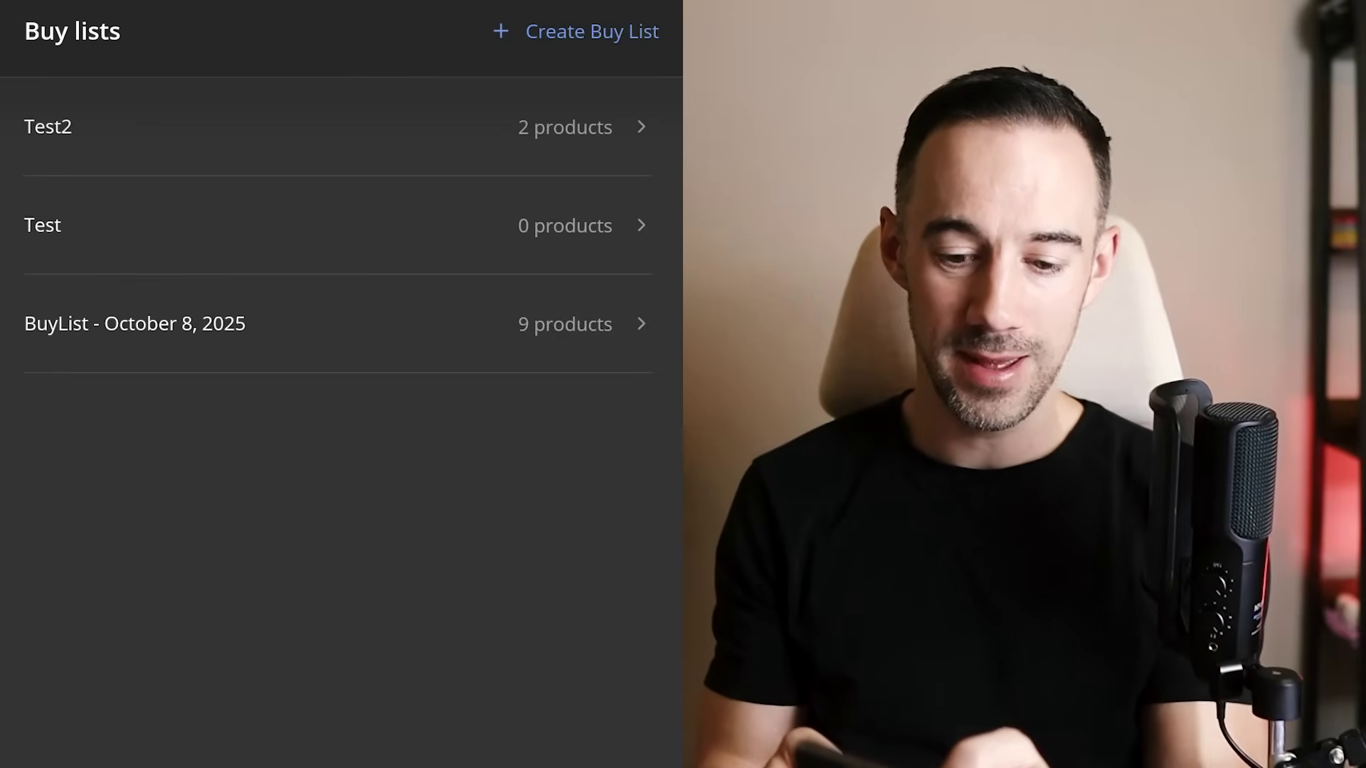
click(154, 112)
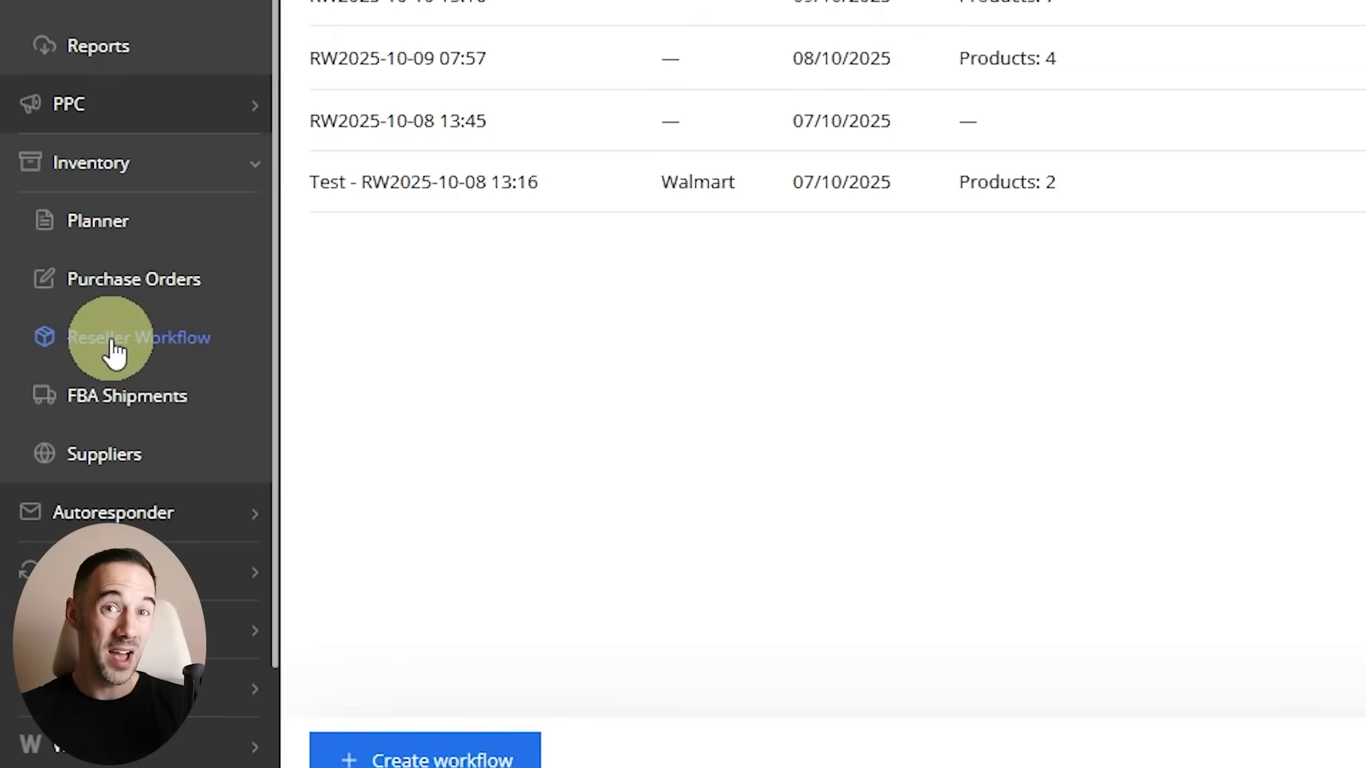
Step: Switch to the sellerboard web app's Reseller Workflow page and start a new workflow batch
click(162, 344)
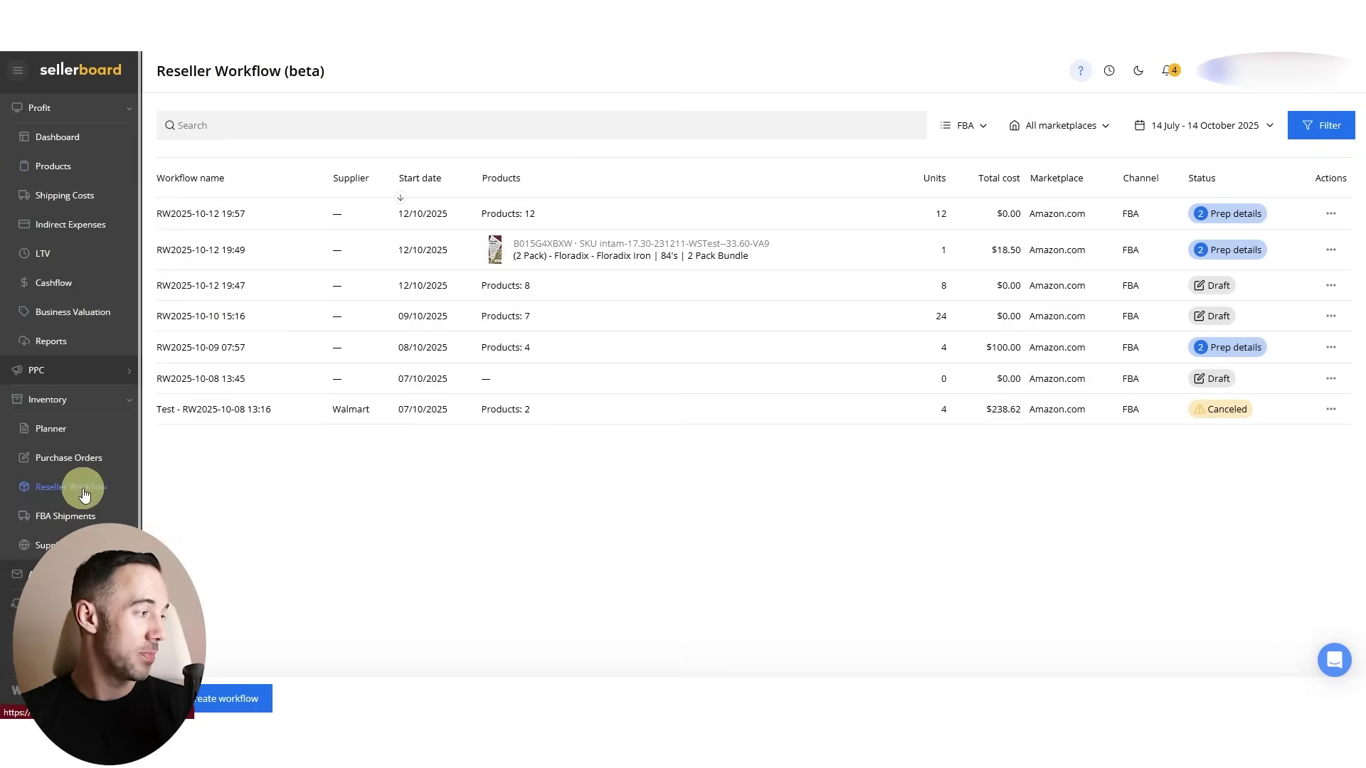
click(85, 495)
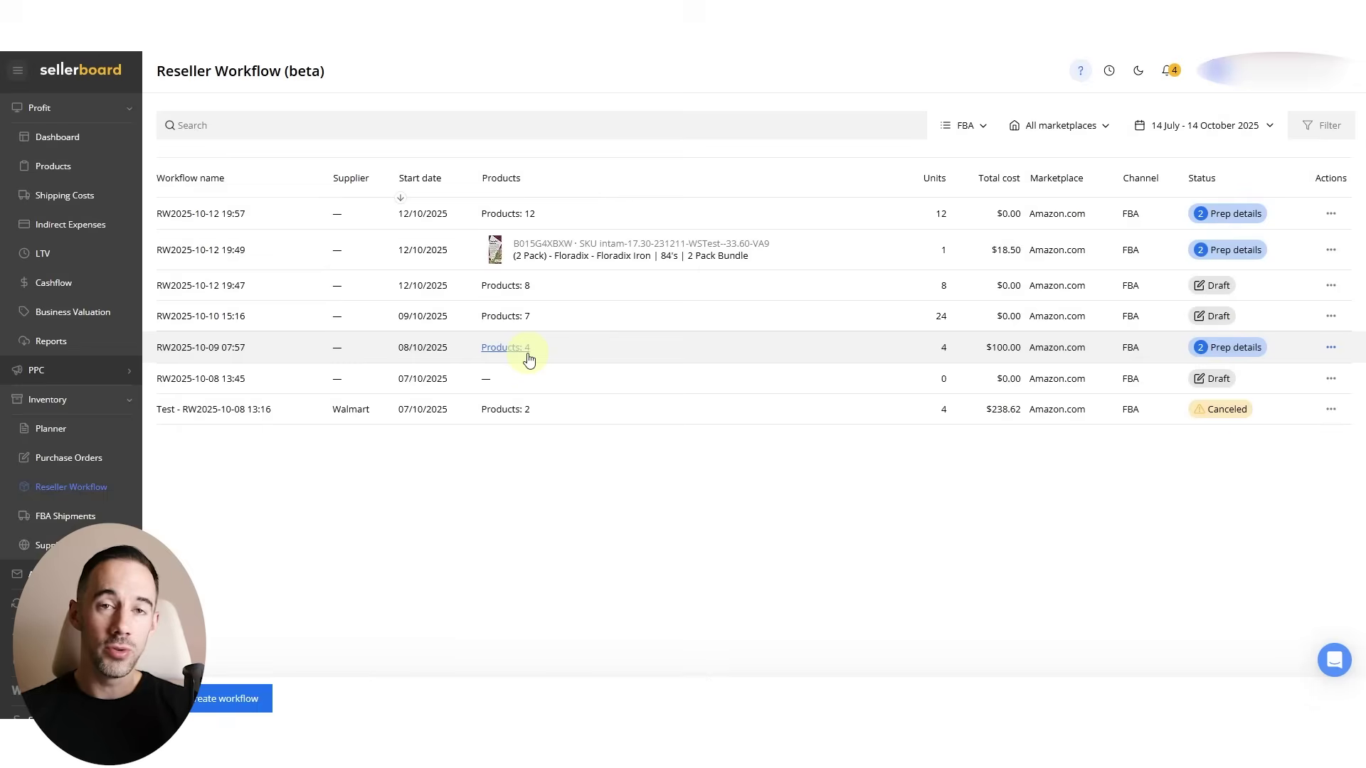
click(243, 696)
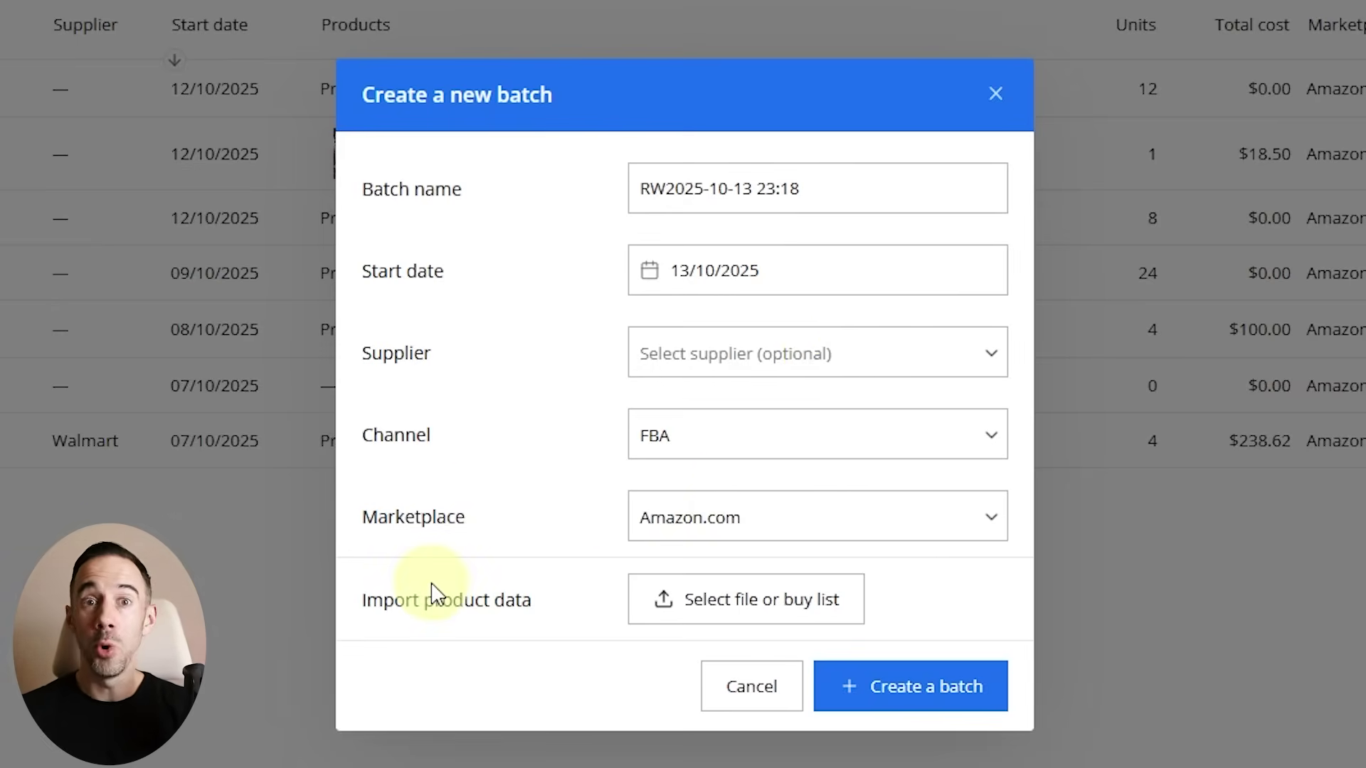
Step: Import the Test2 buy list as the batch's product data and create the batch
click(768, 608)
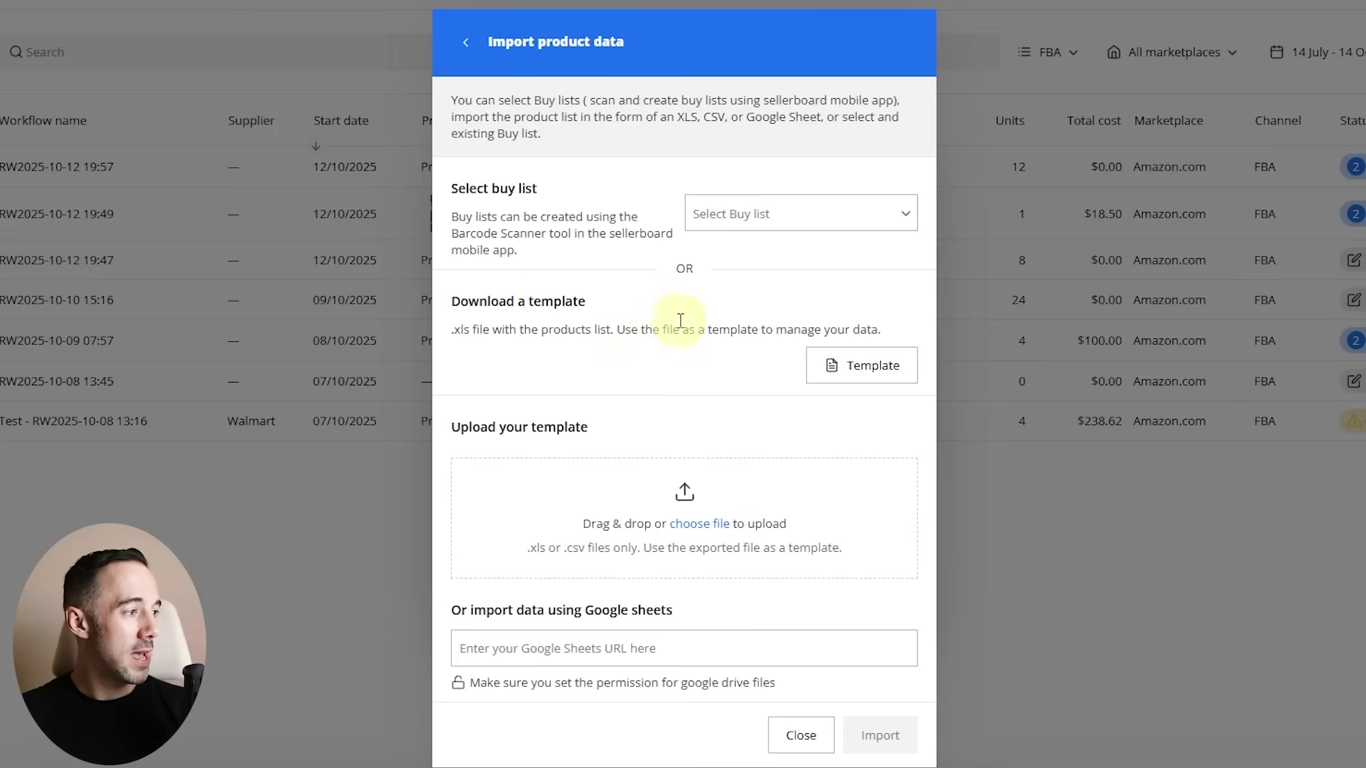
click(813, 196)
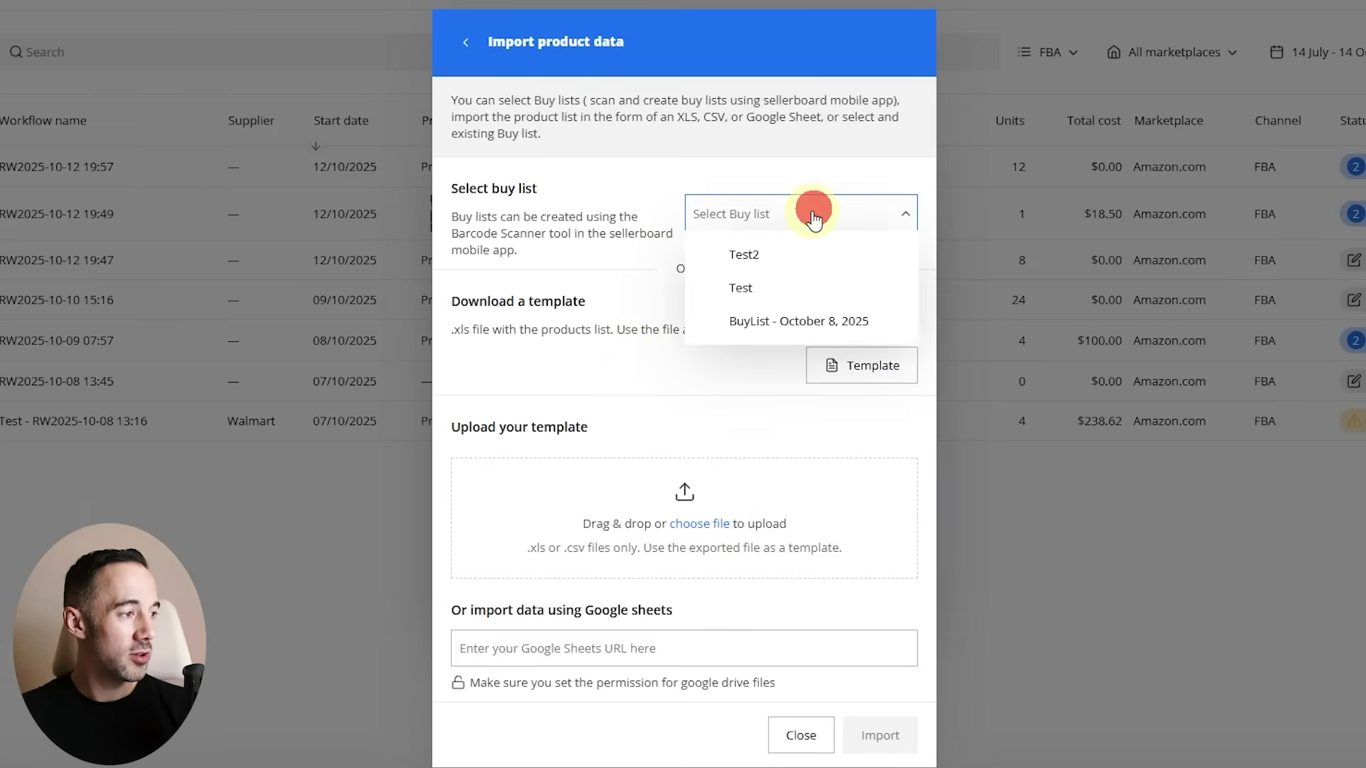
click(791, 256)
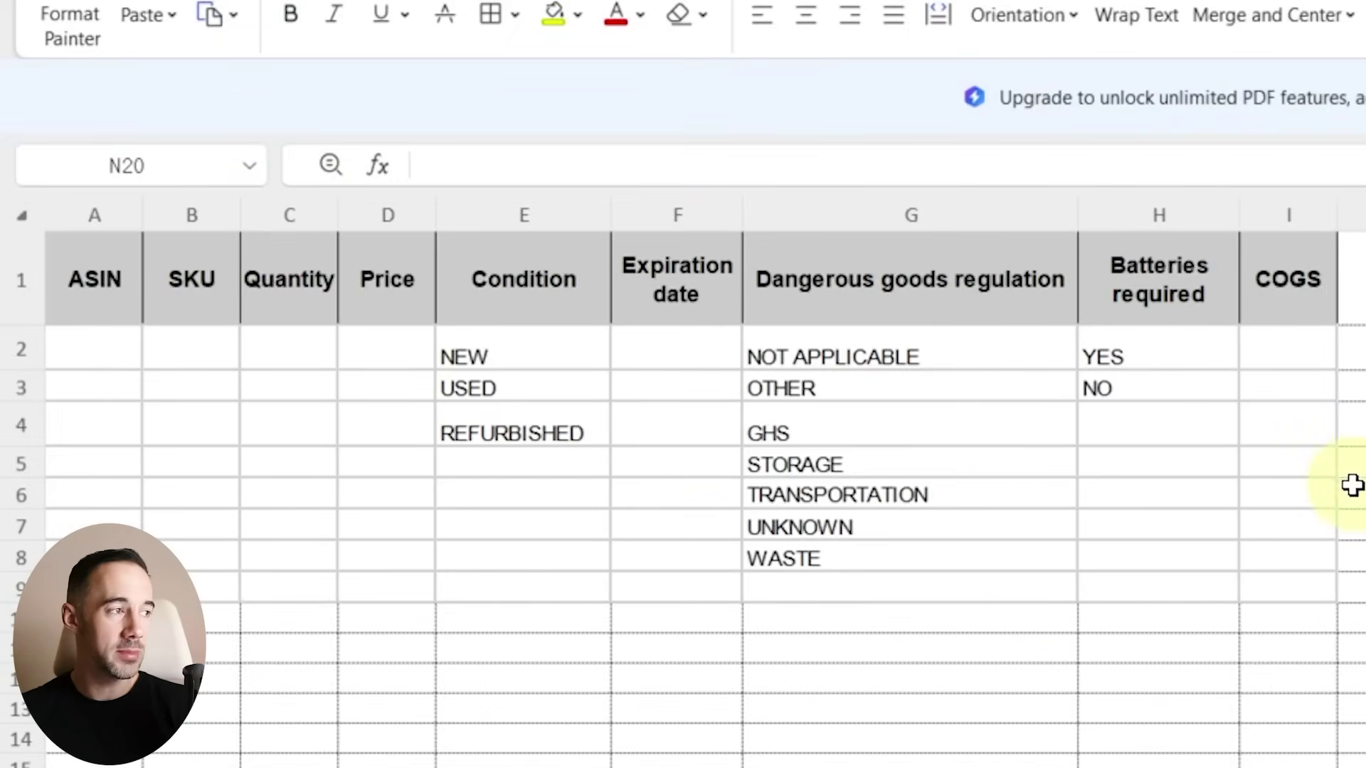
click(740, 213)
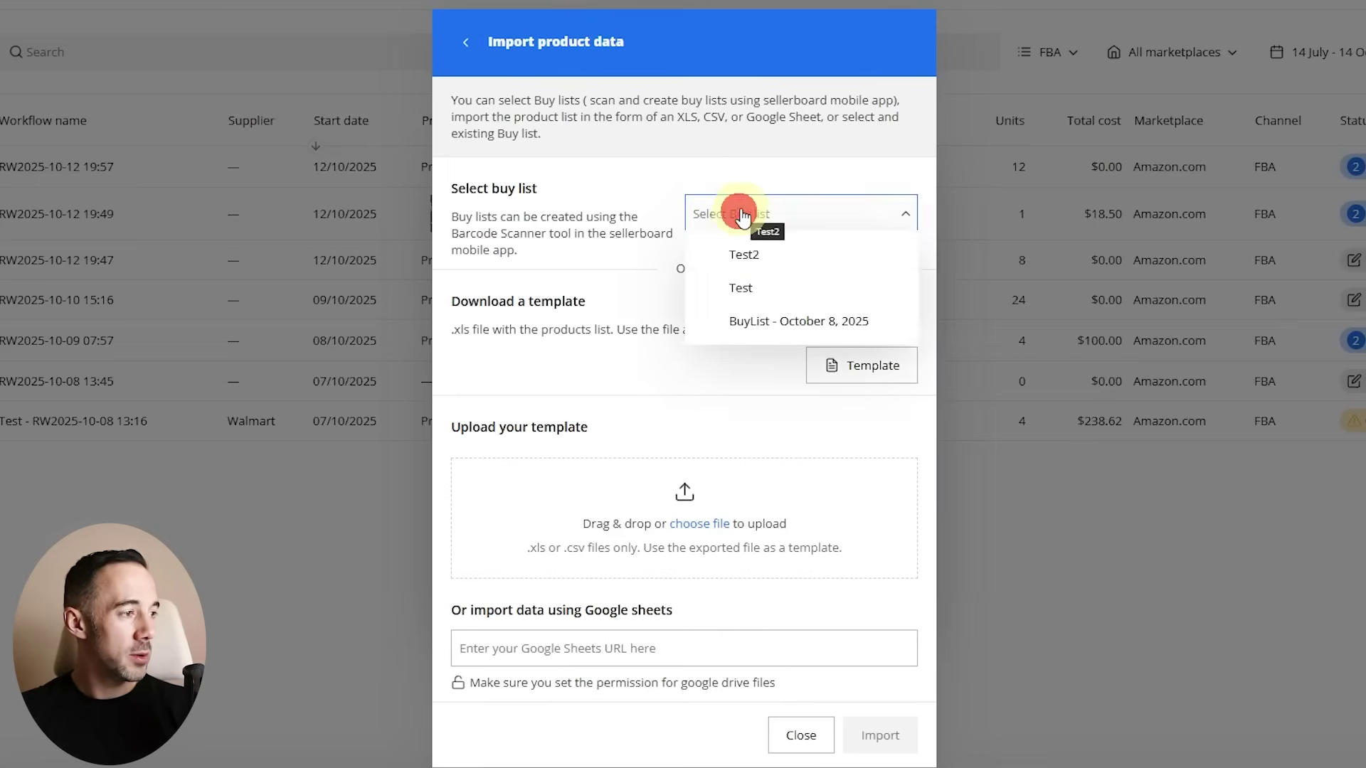
click(744, 254)
click(882, 737)
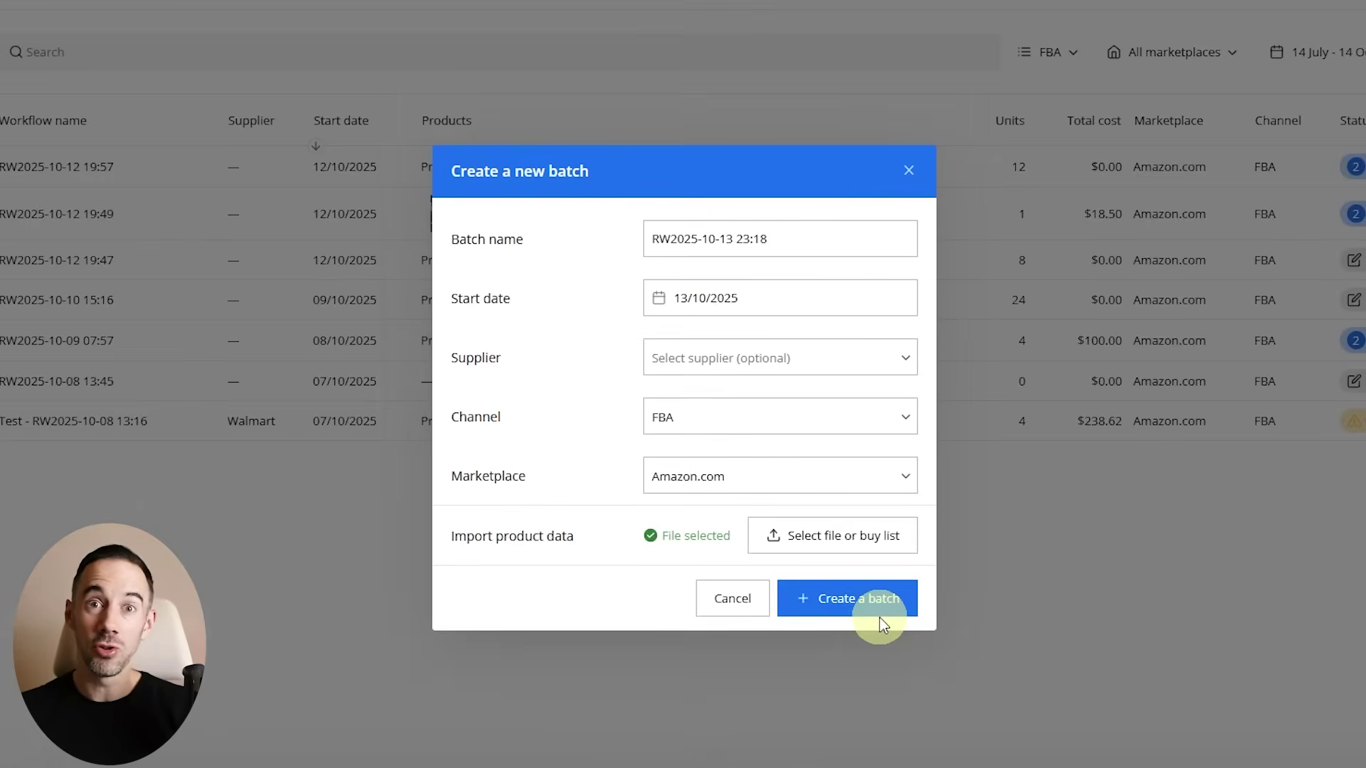
click(872, 599)
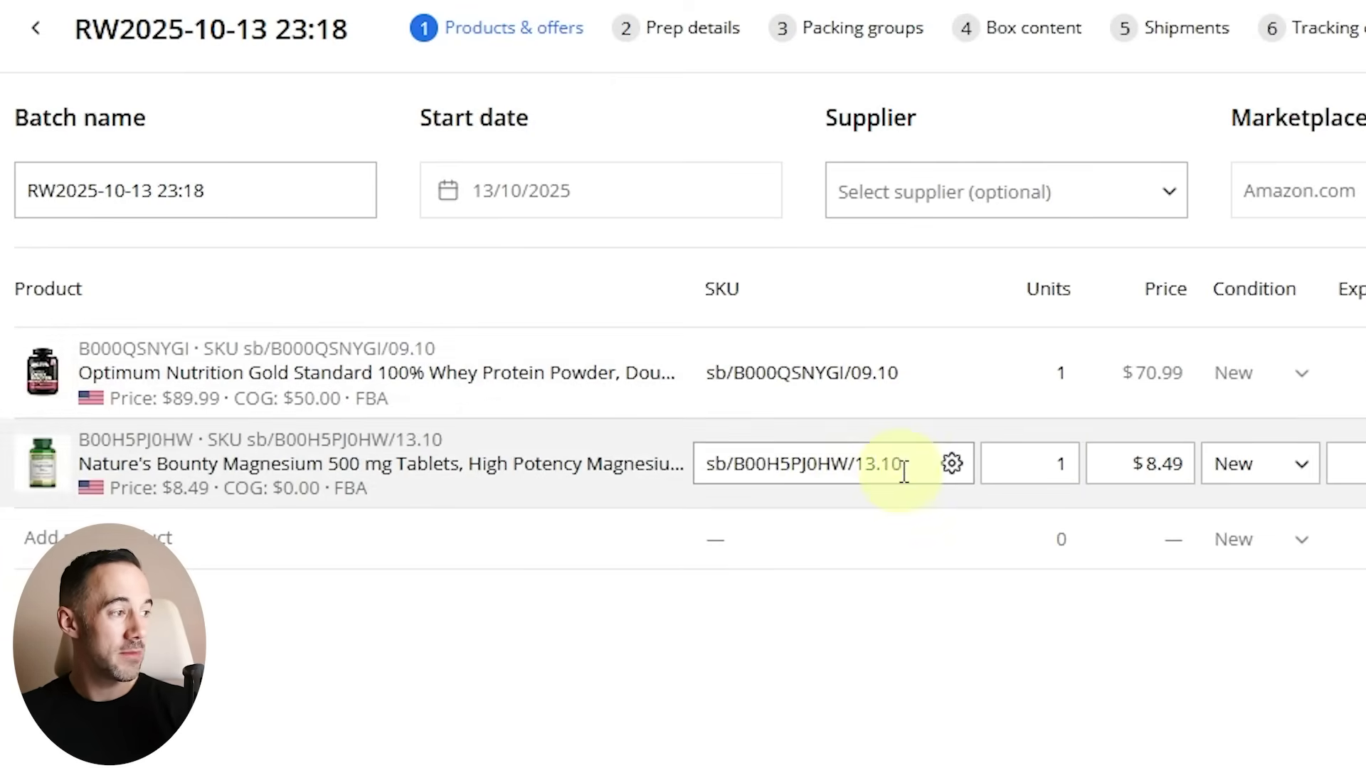
Step: Examine the SKU template settings for the Nature's Bounty Magnesium product and close them without saving
click(952, 466)
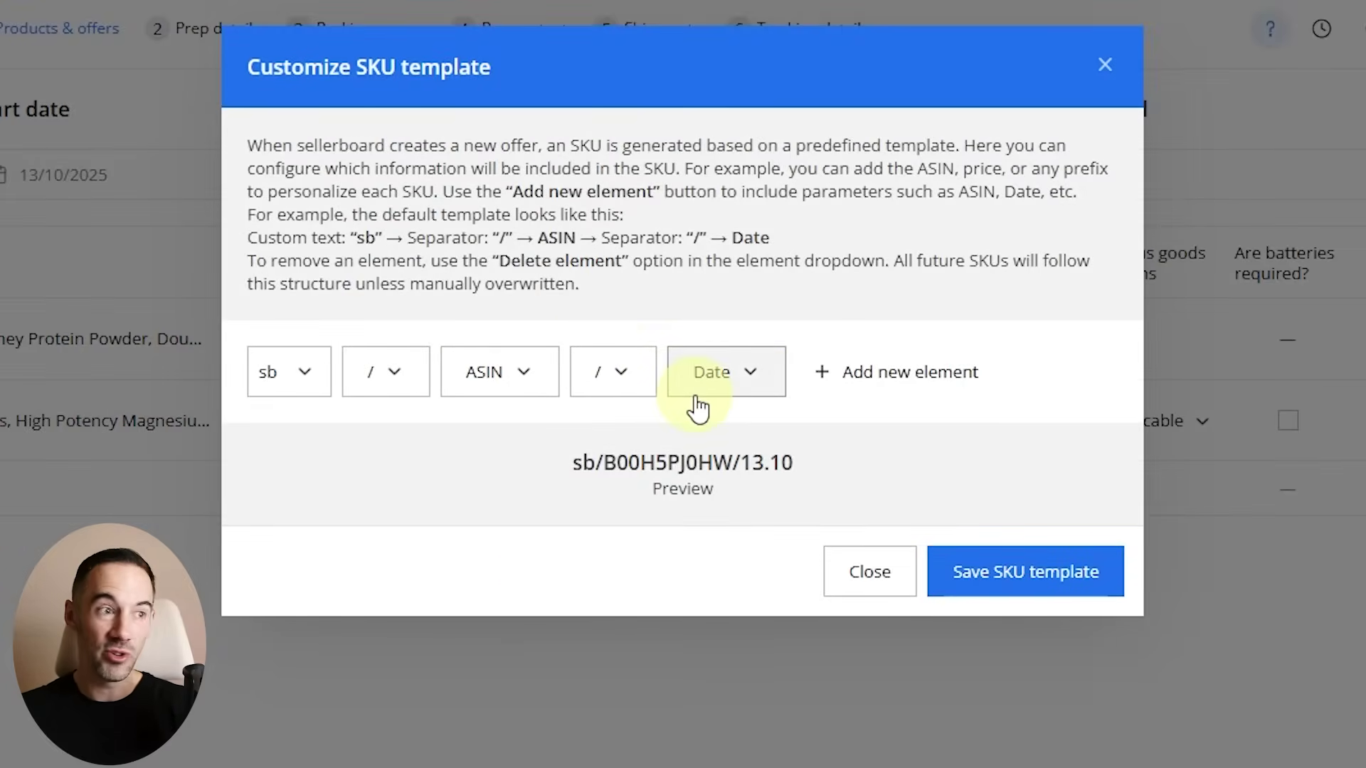
click(869, 604)
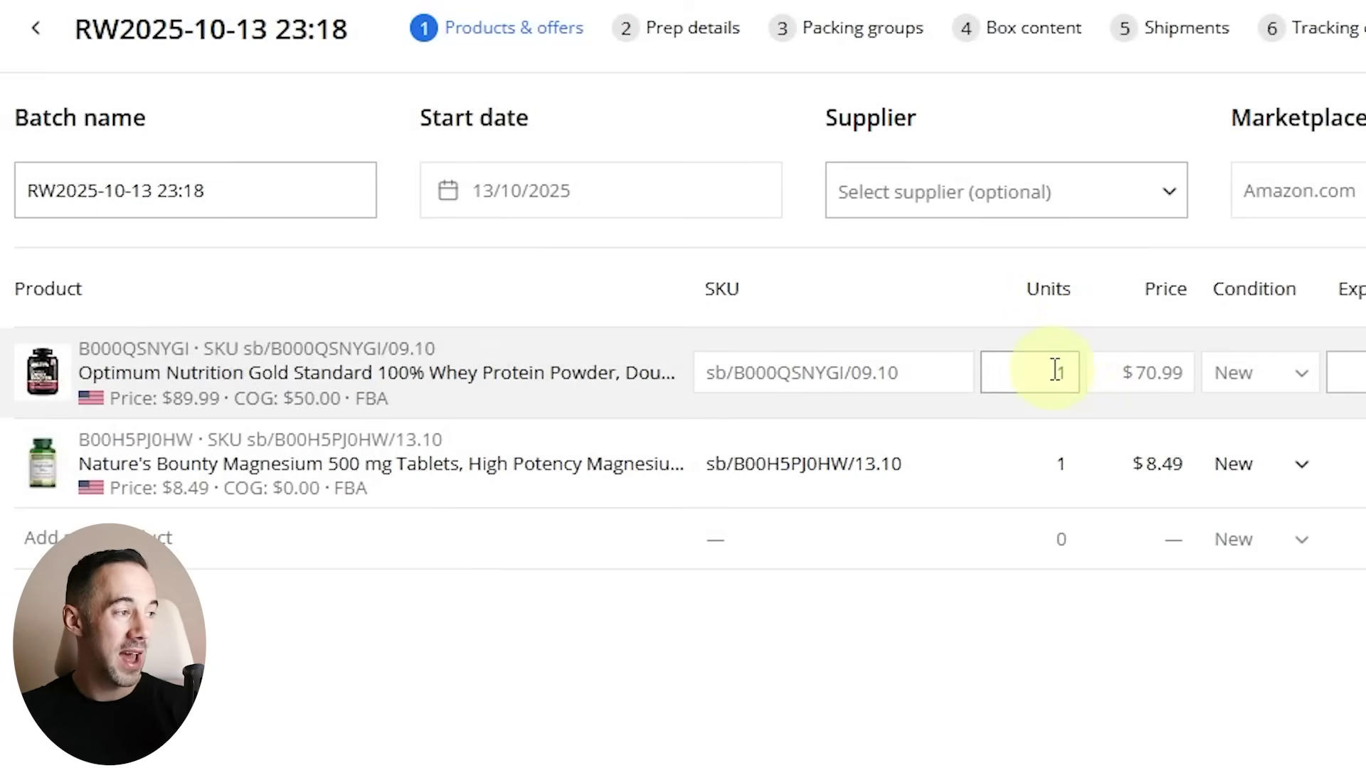
Step: Set the units to 4 for the Nature's Bounty Magnesium and 2 for the Optimum Nutrition whey protein
click(1046, 463)
text(4)
click(1037, 369)
text(2)
click(1274, 655)
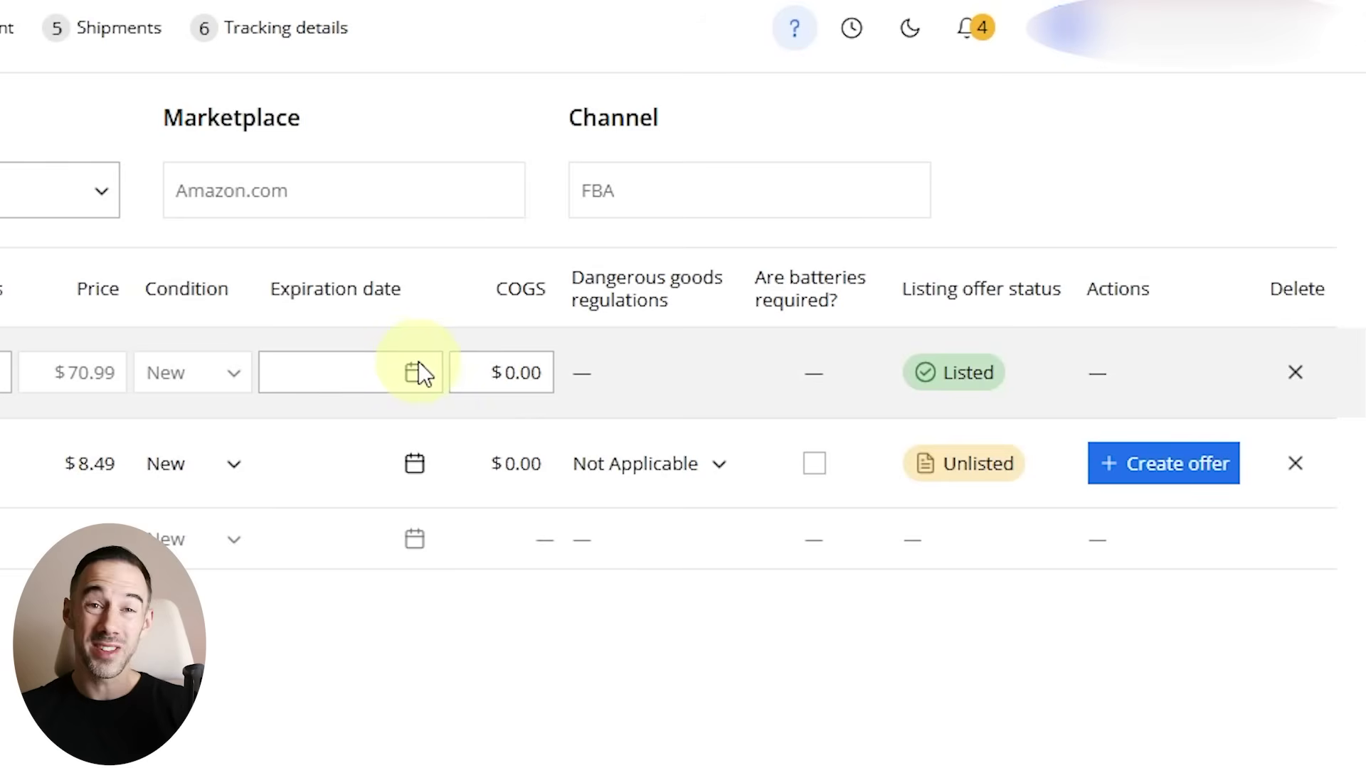
Step: Set the COGS to $10 for the Optimum Nutrition whey protein and $1.50 for the Nature's Bounty Magnesium
click(502, 371)
click(491, 370)
click(527, 370)
text(10)
click(485, 464)
text(1.50)
click(569, 697)
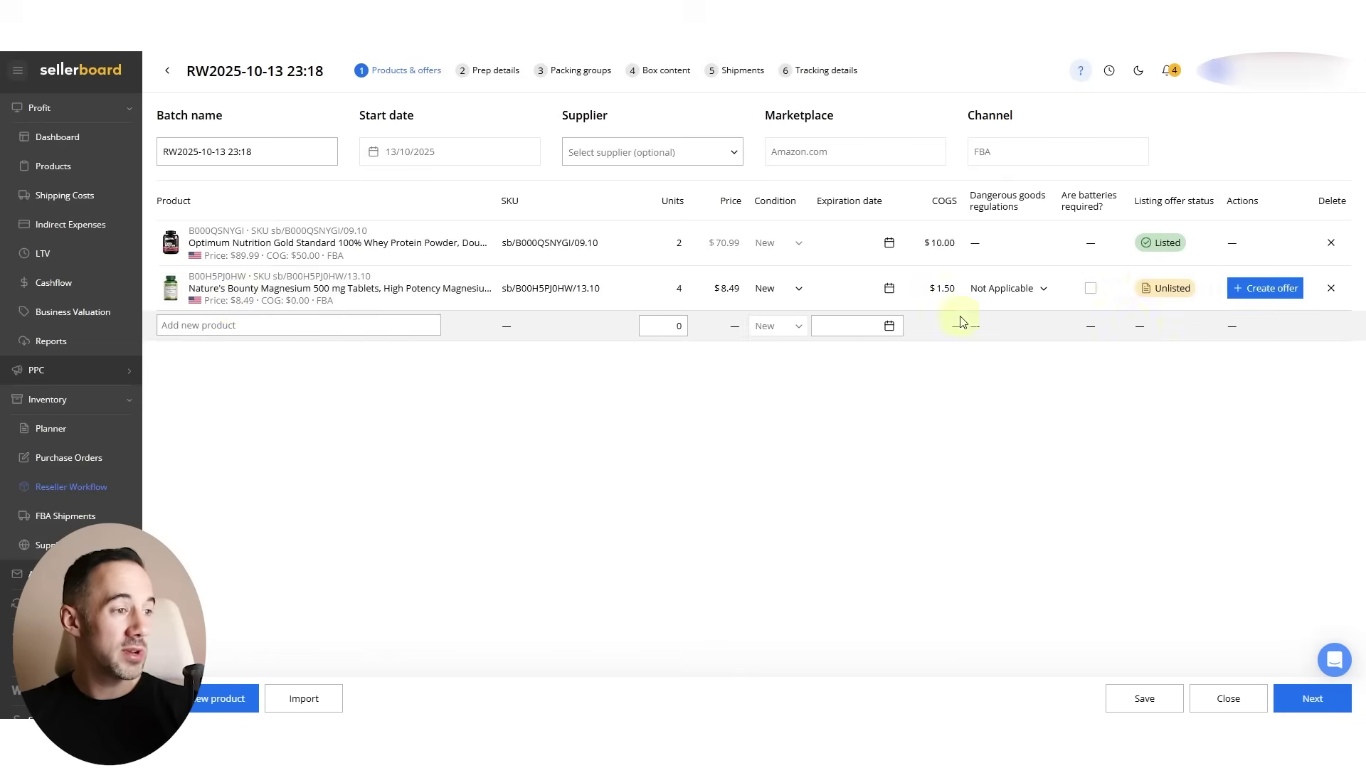
Step: Create an offer for the unlisted Nature's Bounty Magnesium using its prefilled offer details
click(1265, 288)
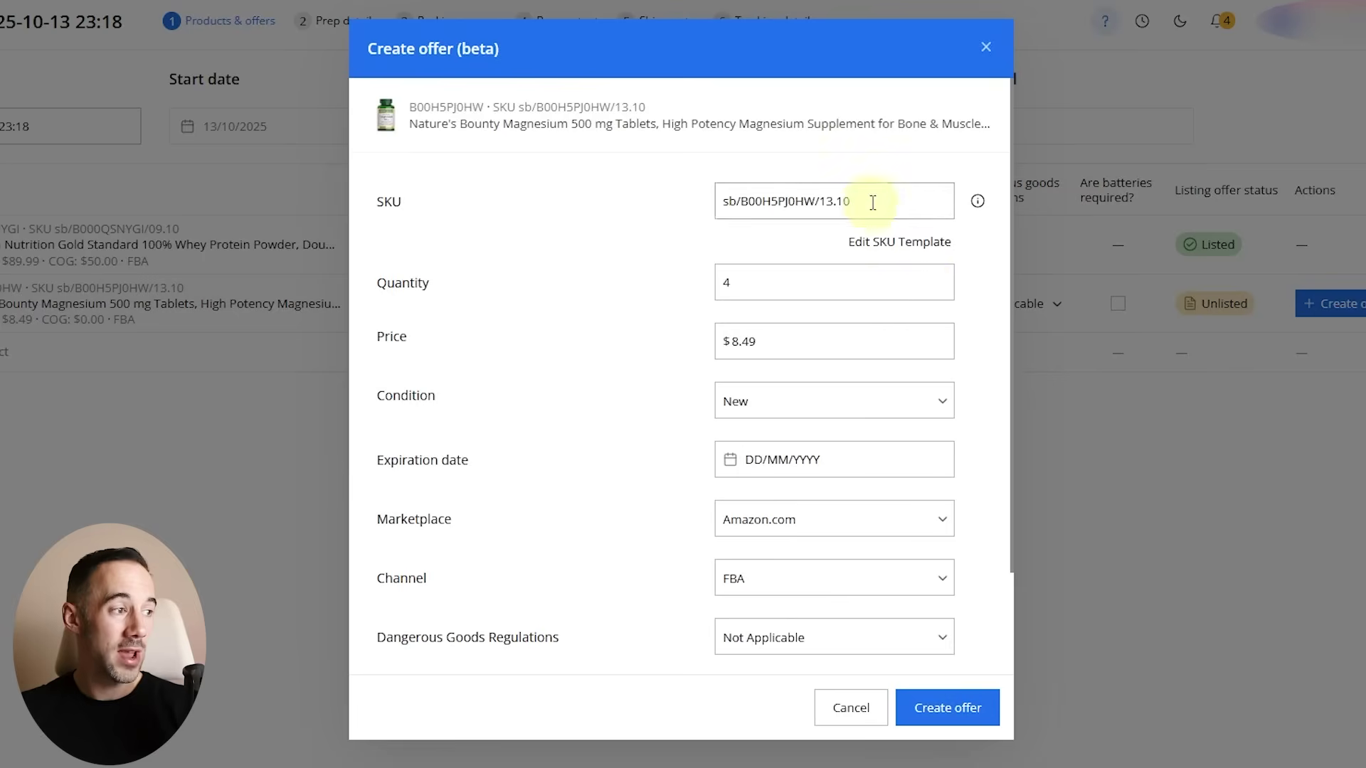
click(948, 708)
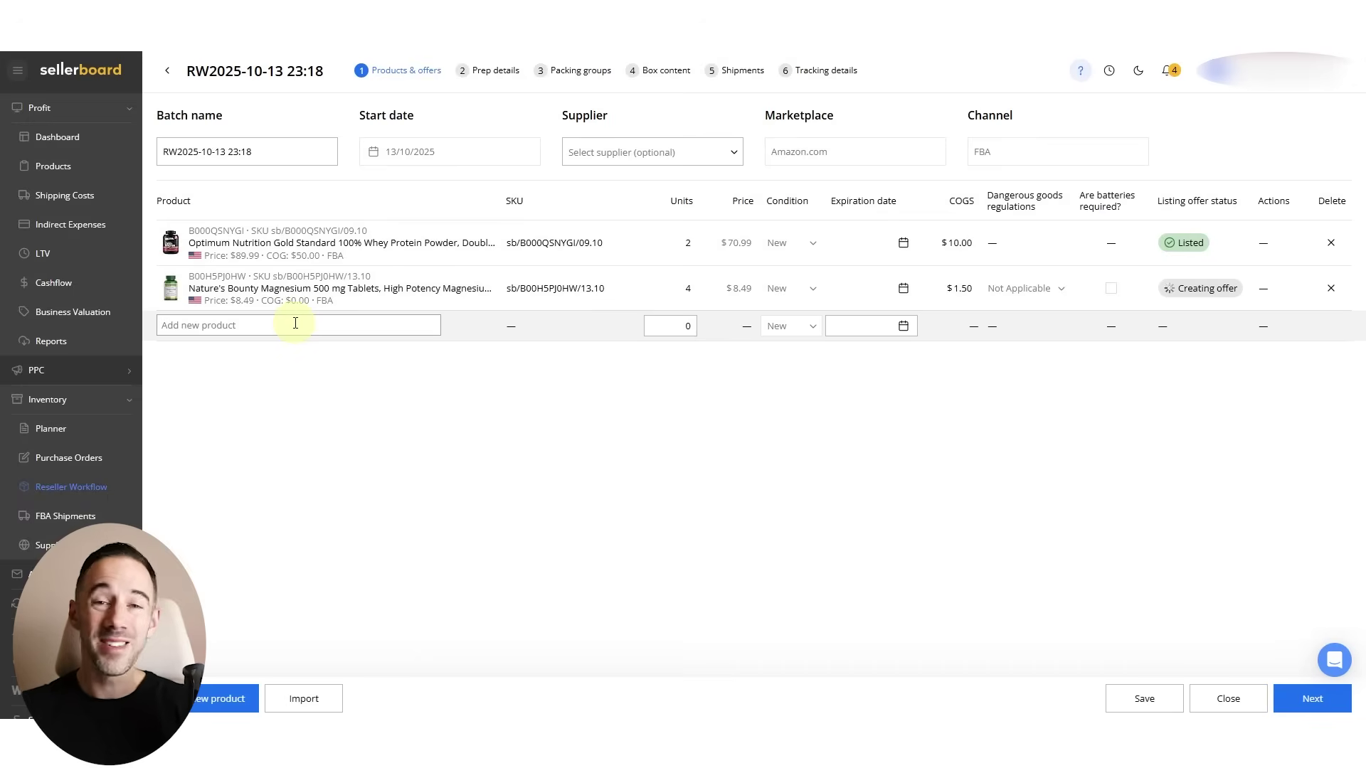
Step: Add the existing Floradix Iron 84's 2 Pack Bundle to the batch with 2 units
click(441, 285)
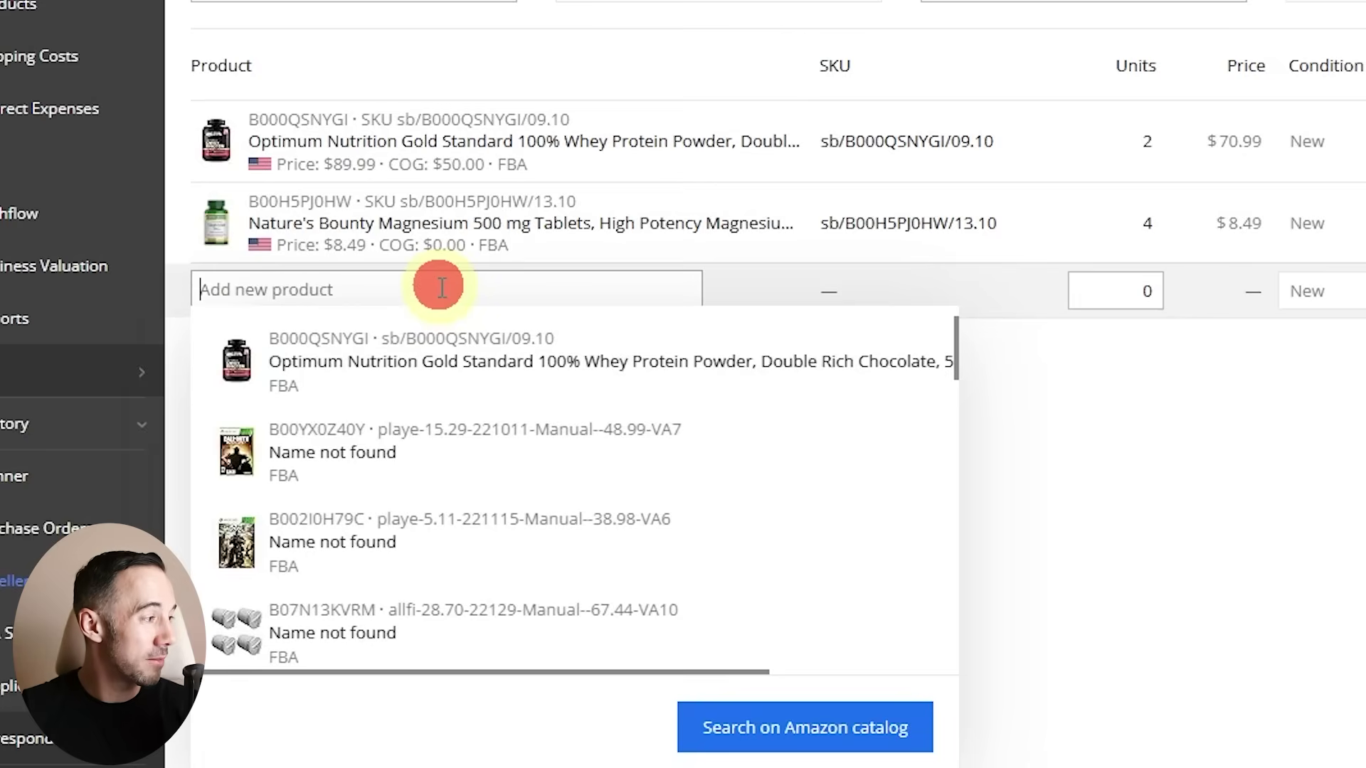
scroll(595, 434, down, 3)
scroll(595, 434, down, 10)
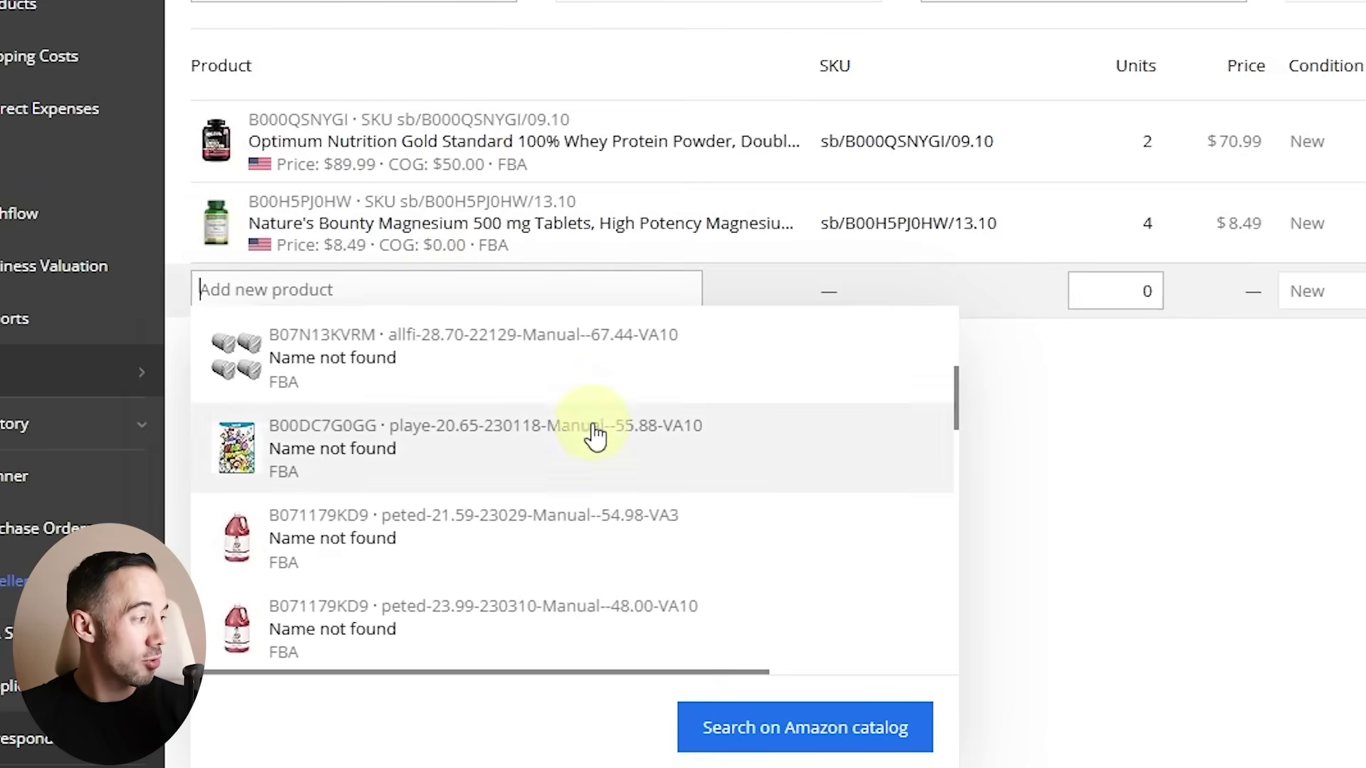
scroll(596, 434, up, 2)
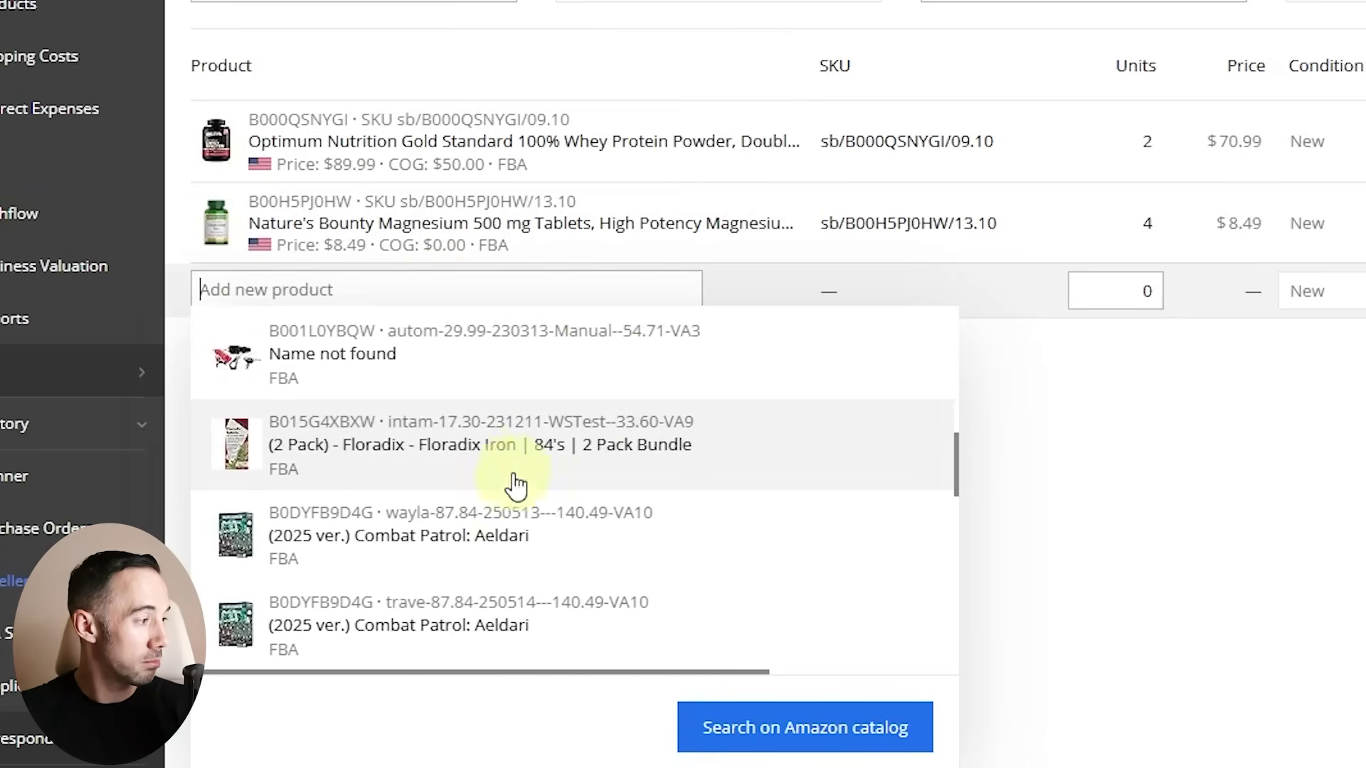
click(483, 464)
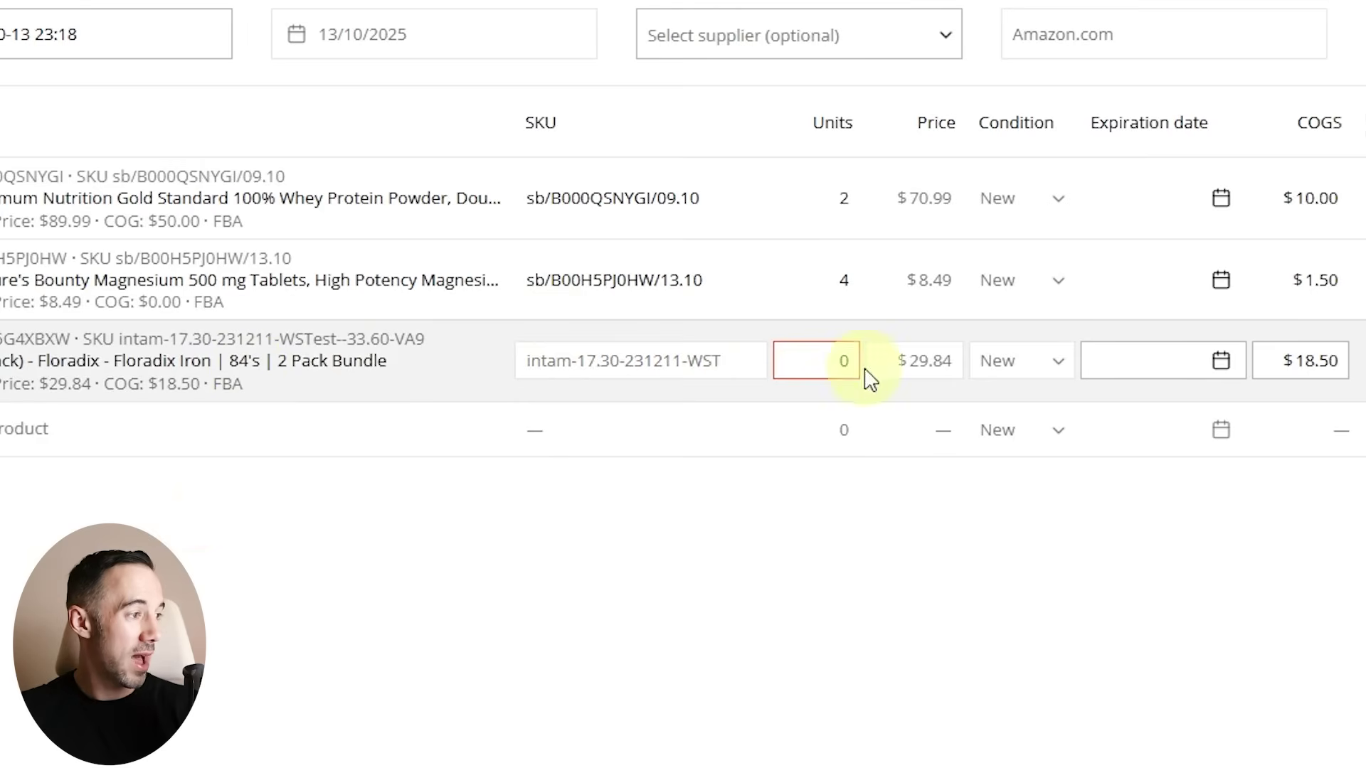
click(817, 361)
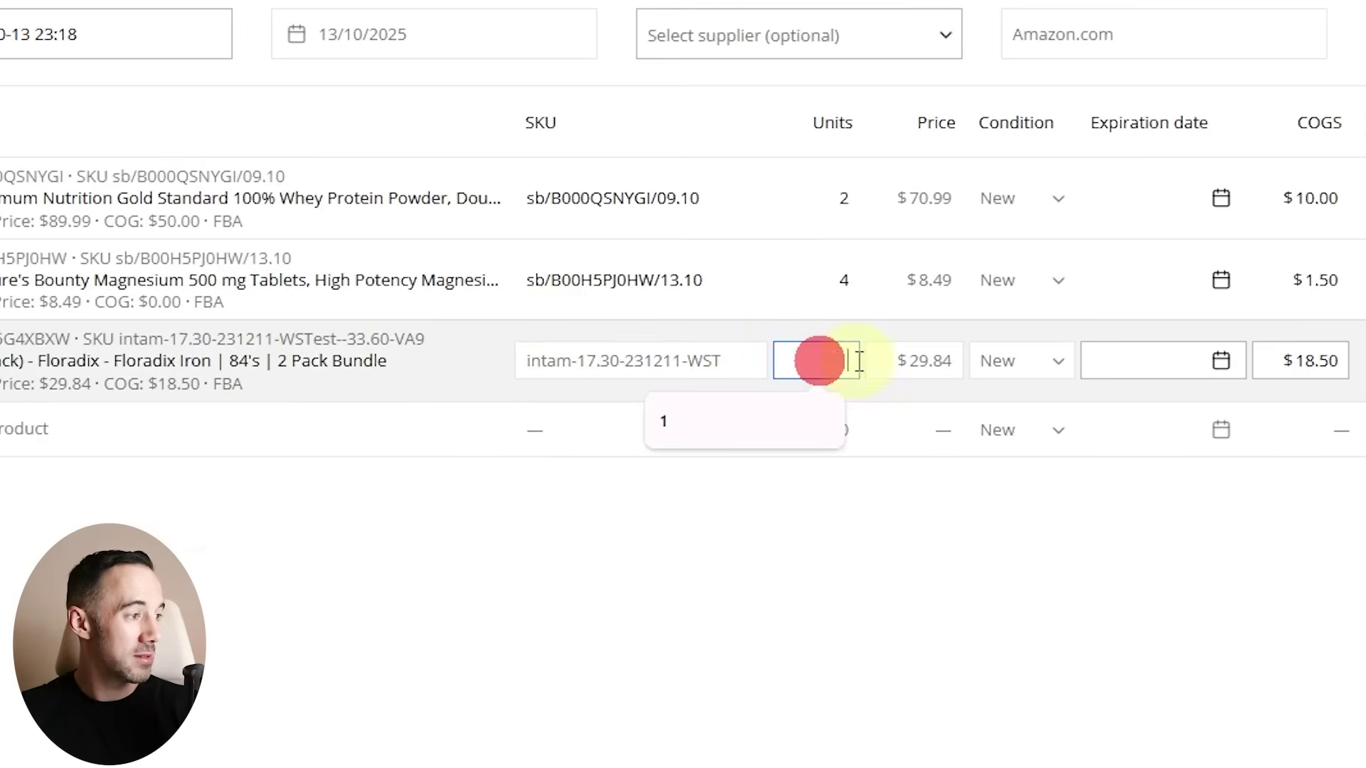
text(2)
click(1030, 754)
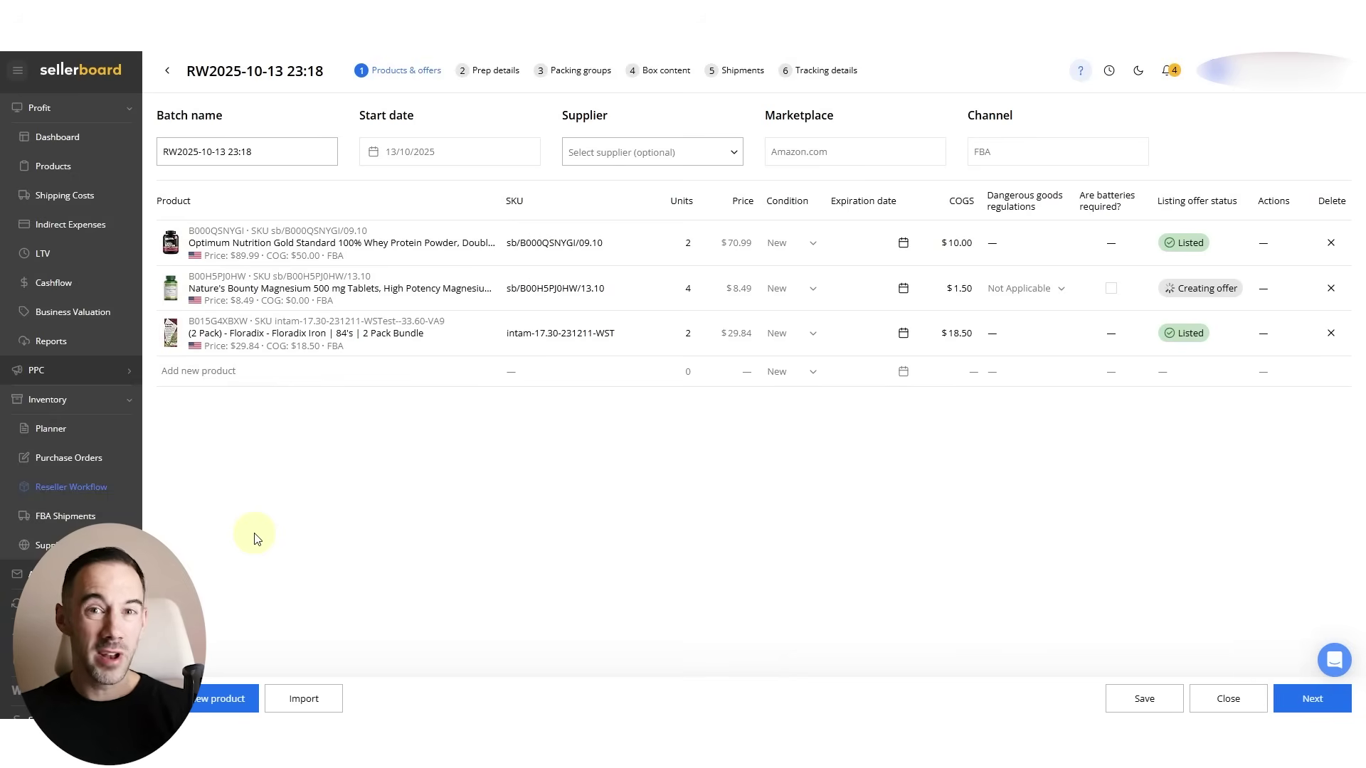
Step: Search the Amazon catalog for "on sneakers" to find another product for the batch
click(239, 371)
click(497, 610)
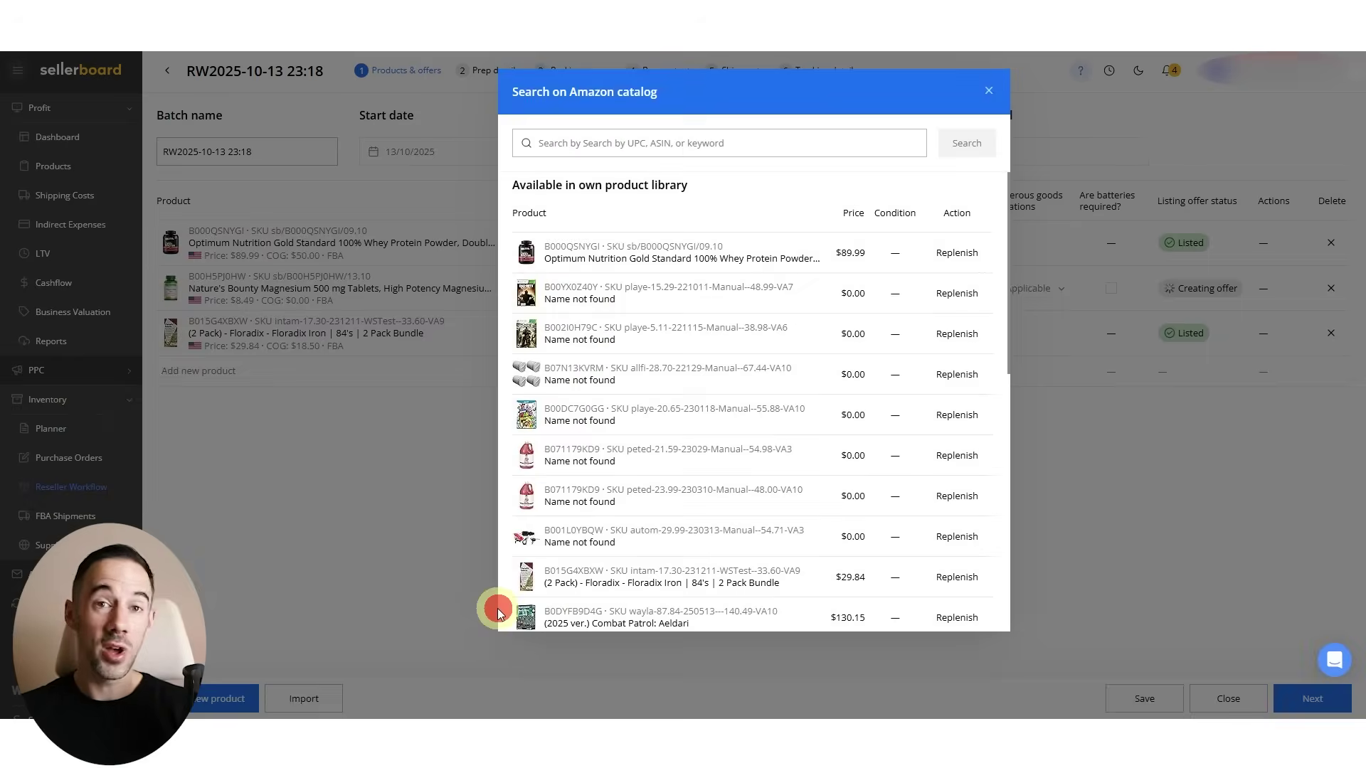
click(597, 143)
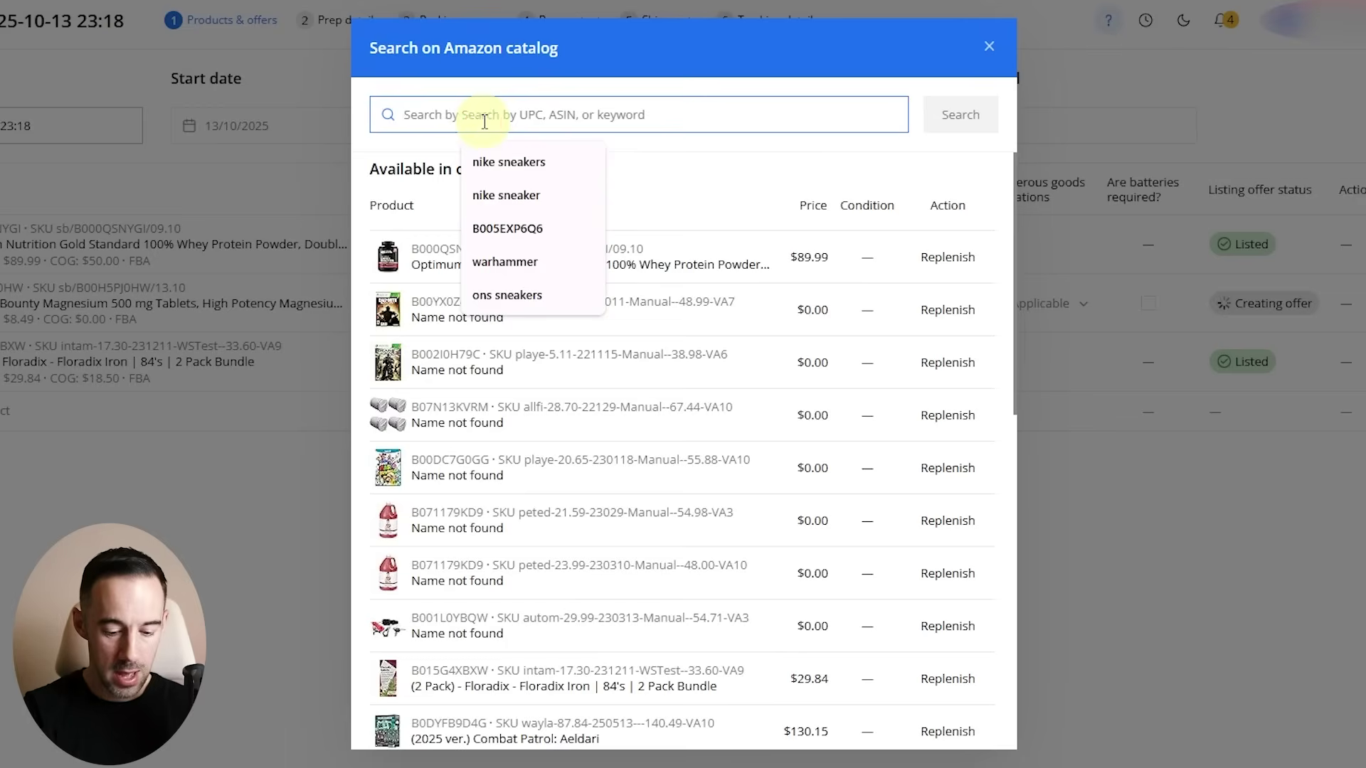
text(on sneakers)
key(Return)
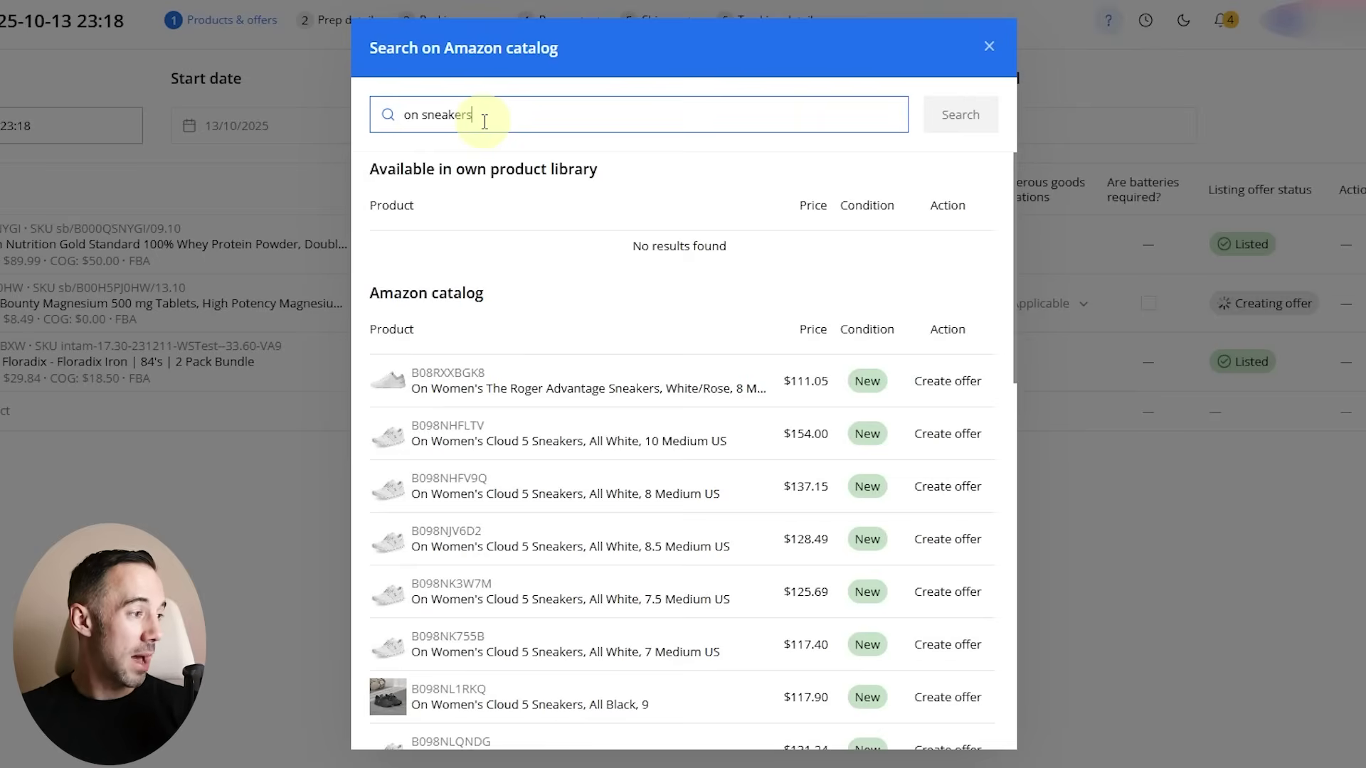
scroll(532, 437, down, 3)
scroll(555, 554, up, 3)
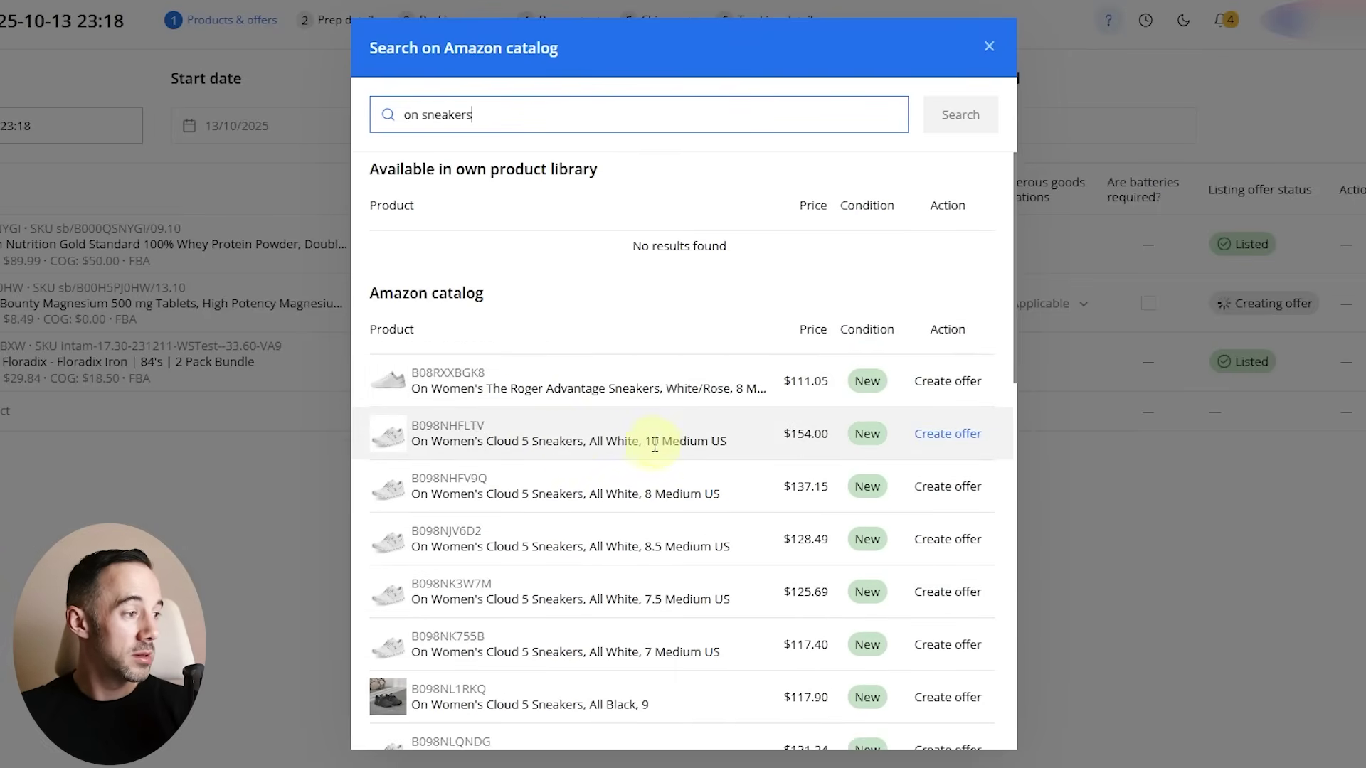
Step: Create an offer for the On Women's Cloud 5 Sneakers, All White, 10 Medium US, with COGS of $50
click(935, 432)
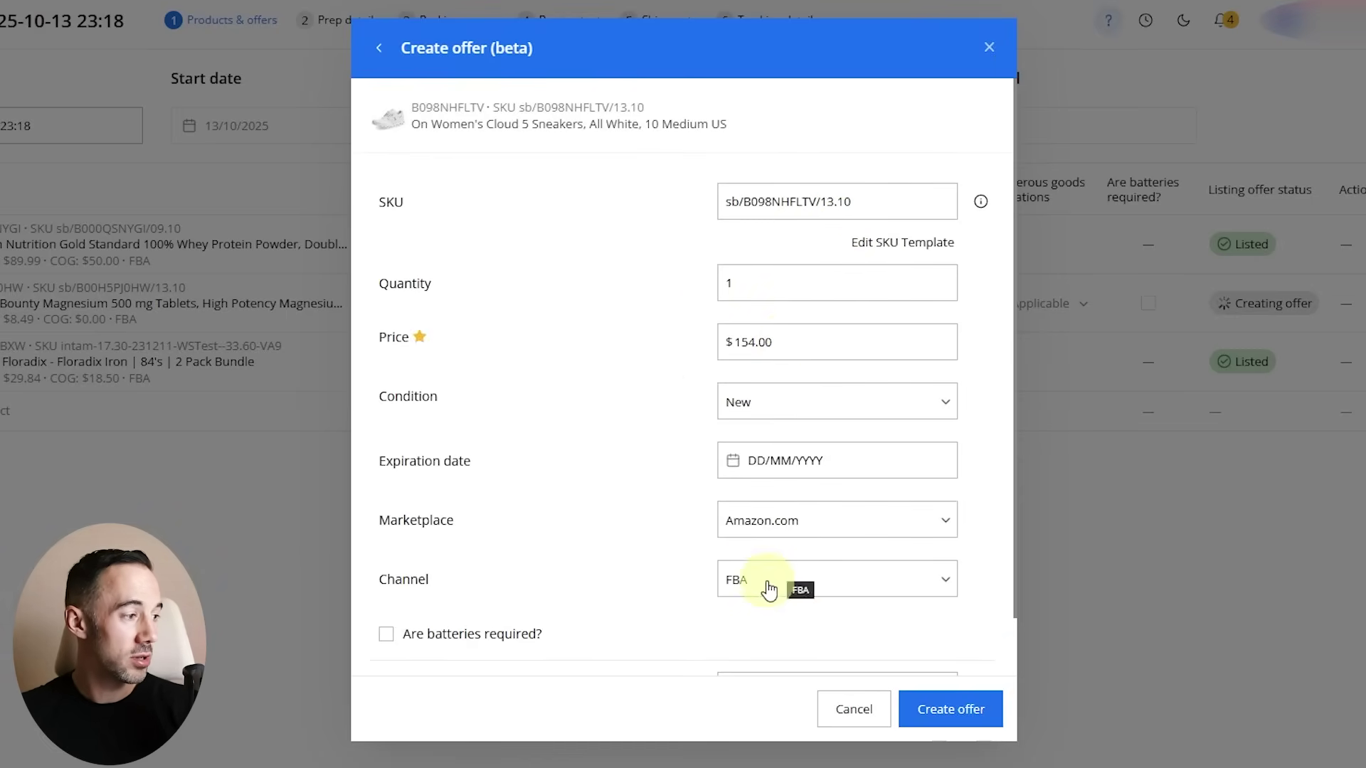
scroll(697, 597, down, 2)
click(833, 621)
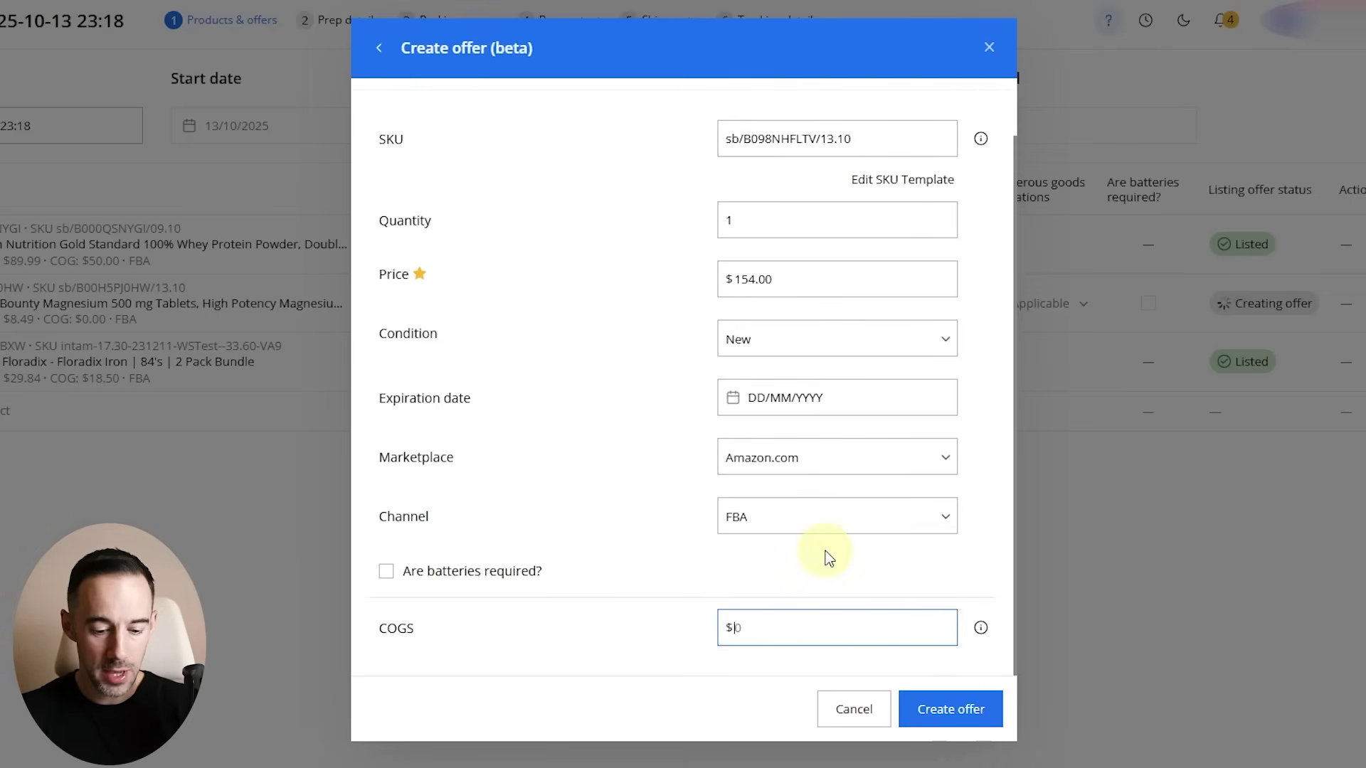
click(946, 708)
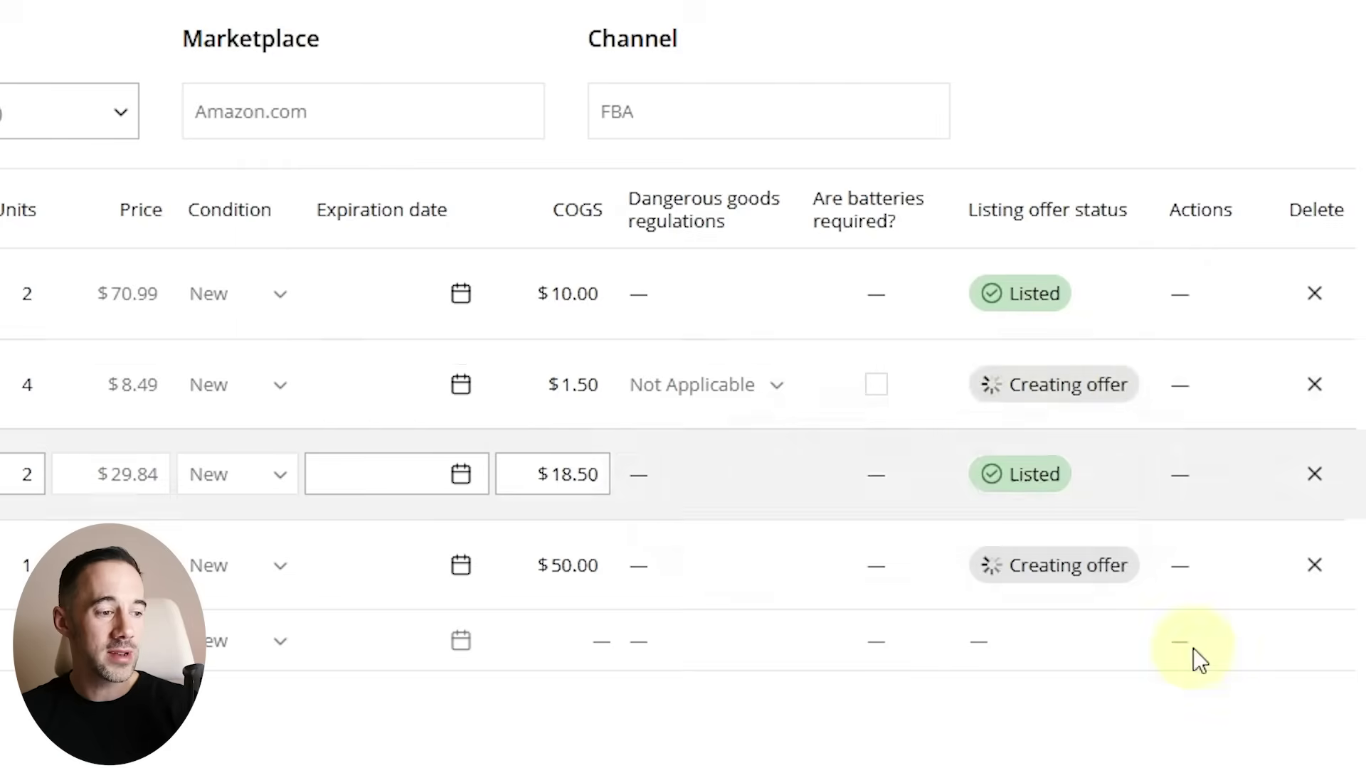
Step: Proceed to the prep details without creating a FIFO batch
click(1308, 697)
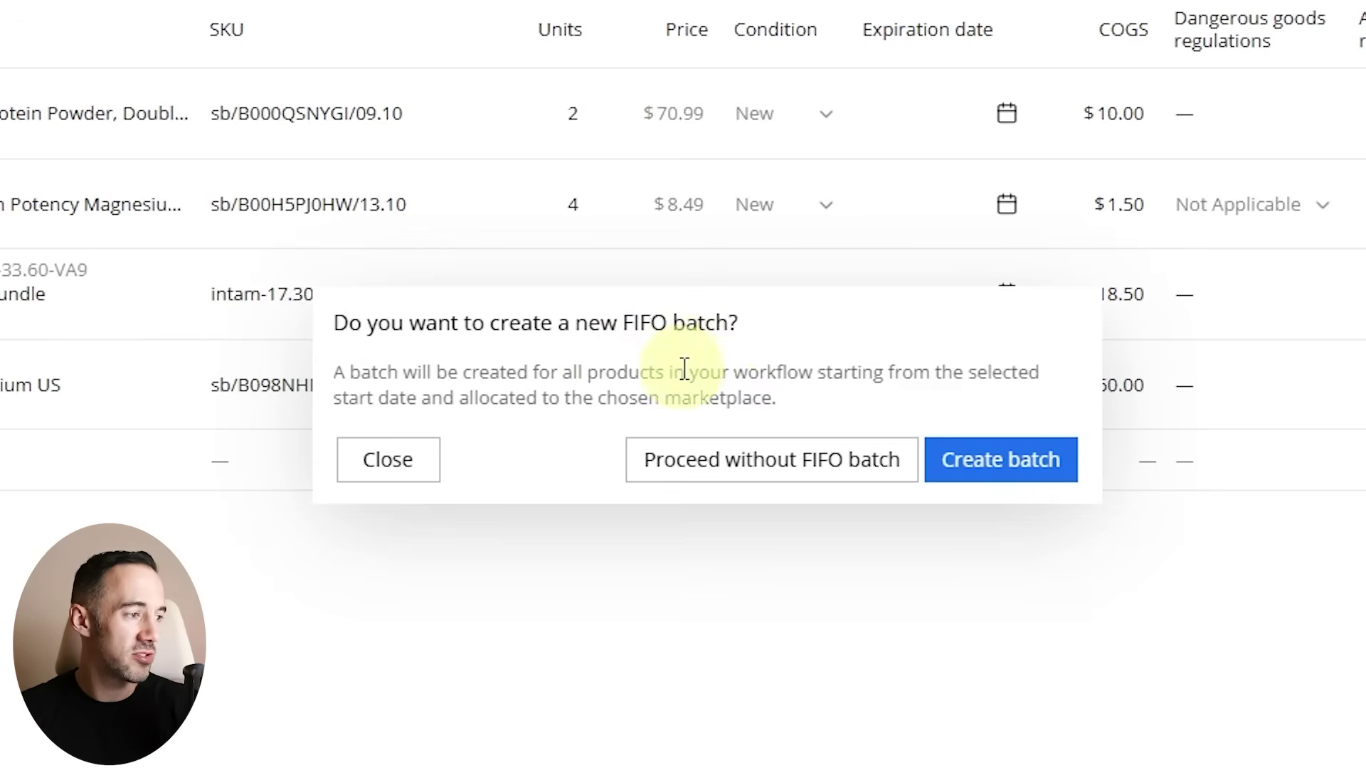
click(770, 471)
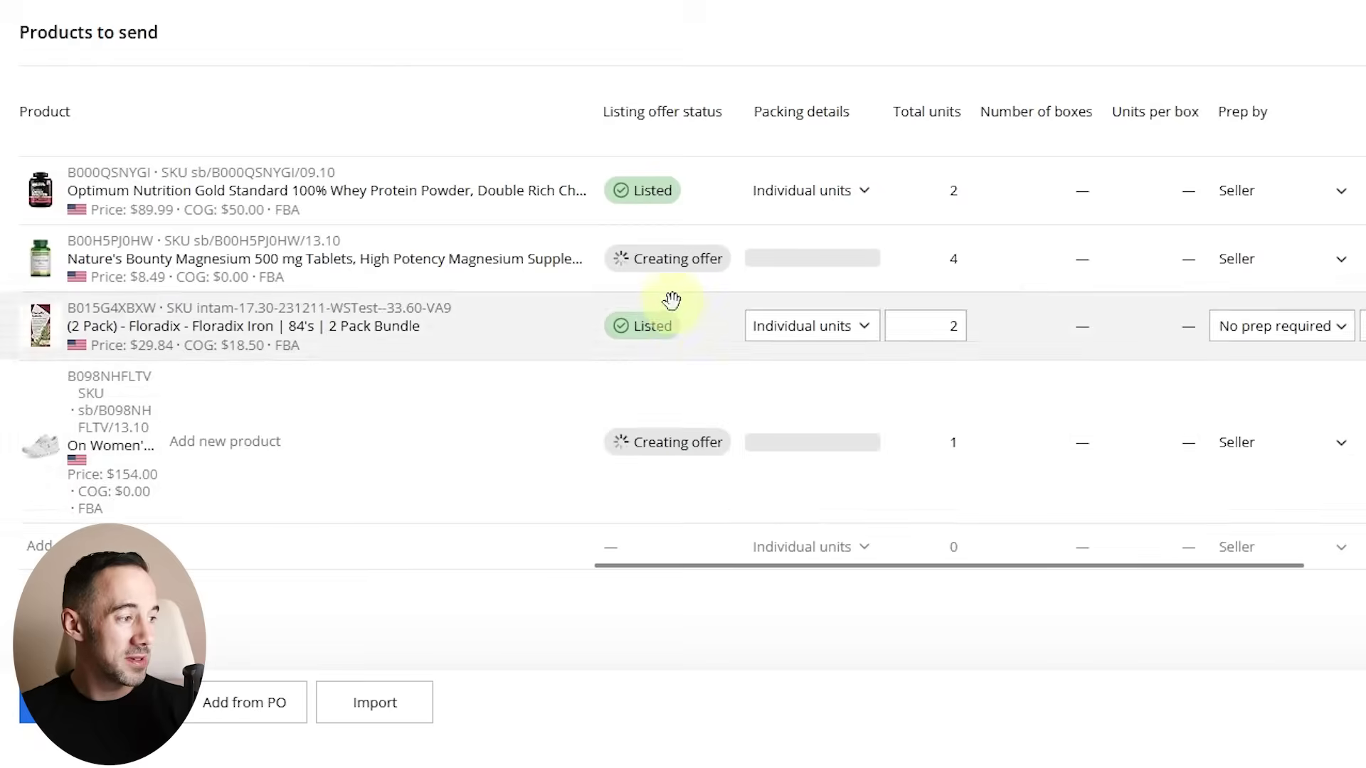
Step: Examine the prep category, prep by and label owner options for the Optimum Nutrition whey protein
mouse_move(590, 400)
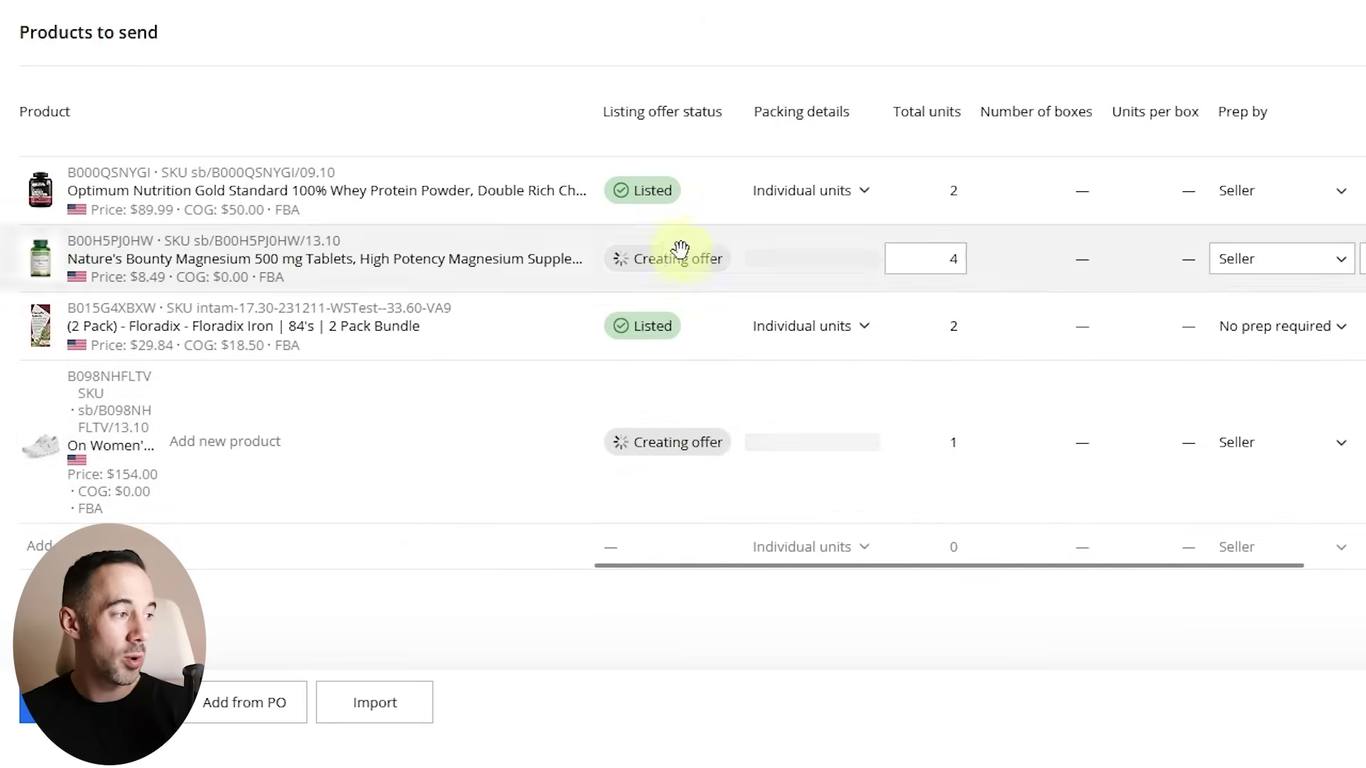
scroll(1091, 244, right, 5)
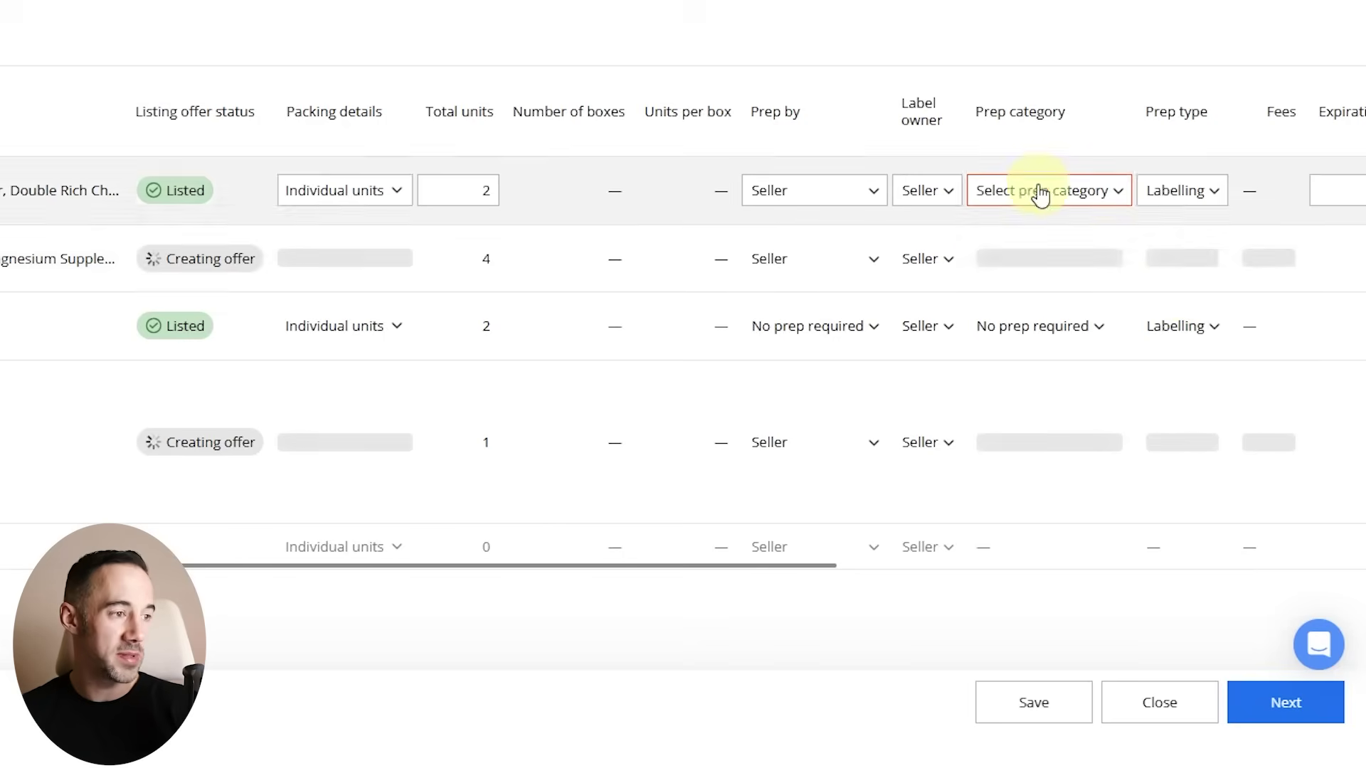
drag(419, 566, 813, 524)
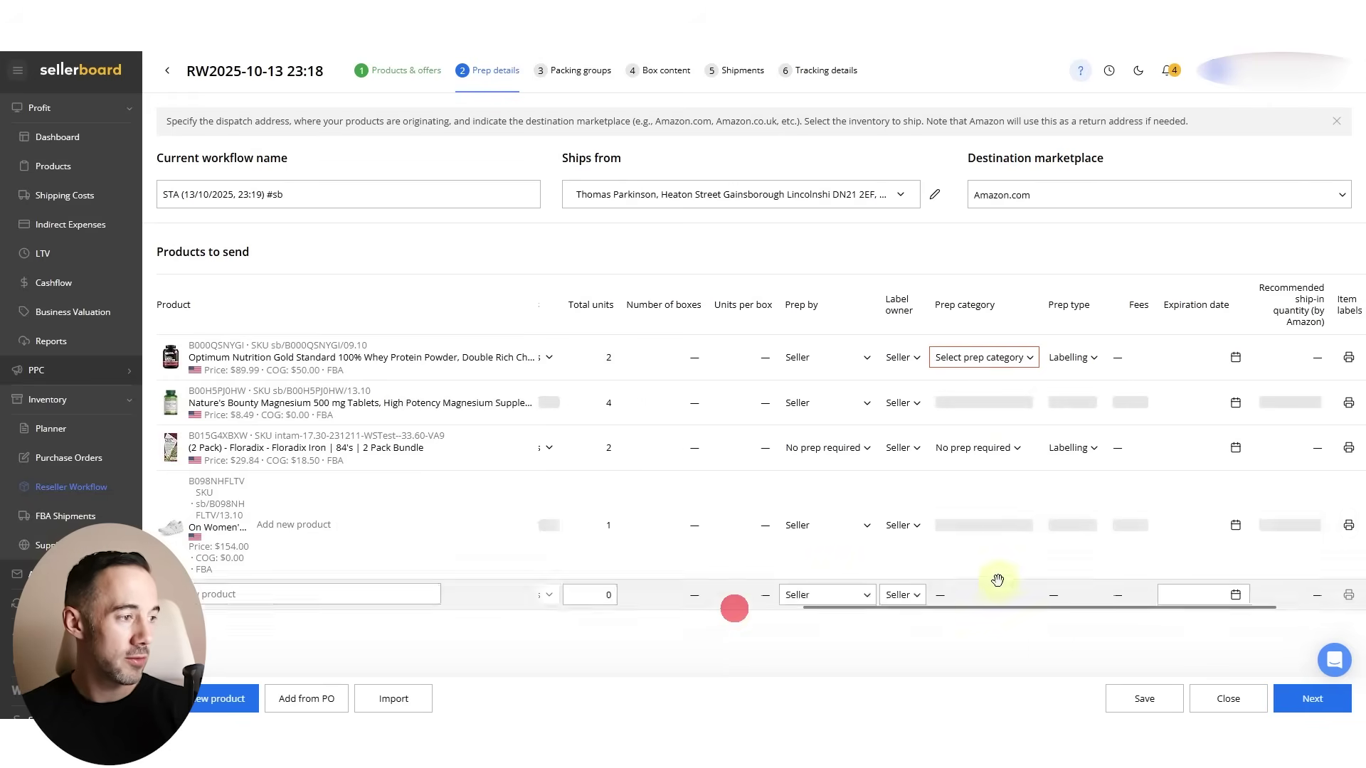
click(983, 357)
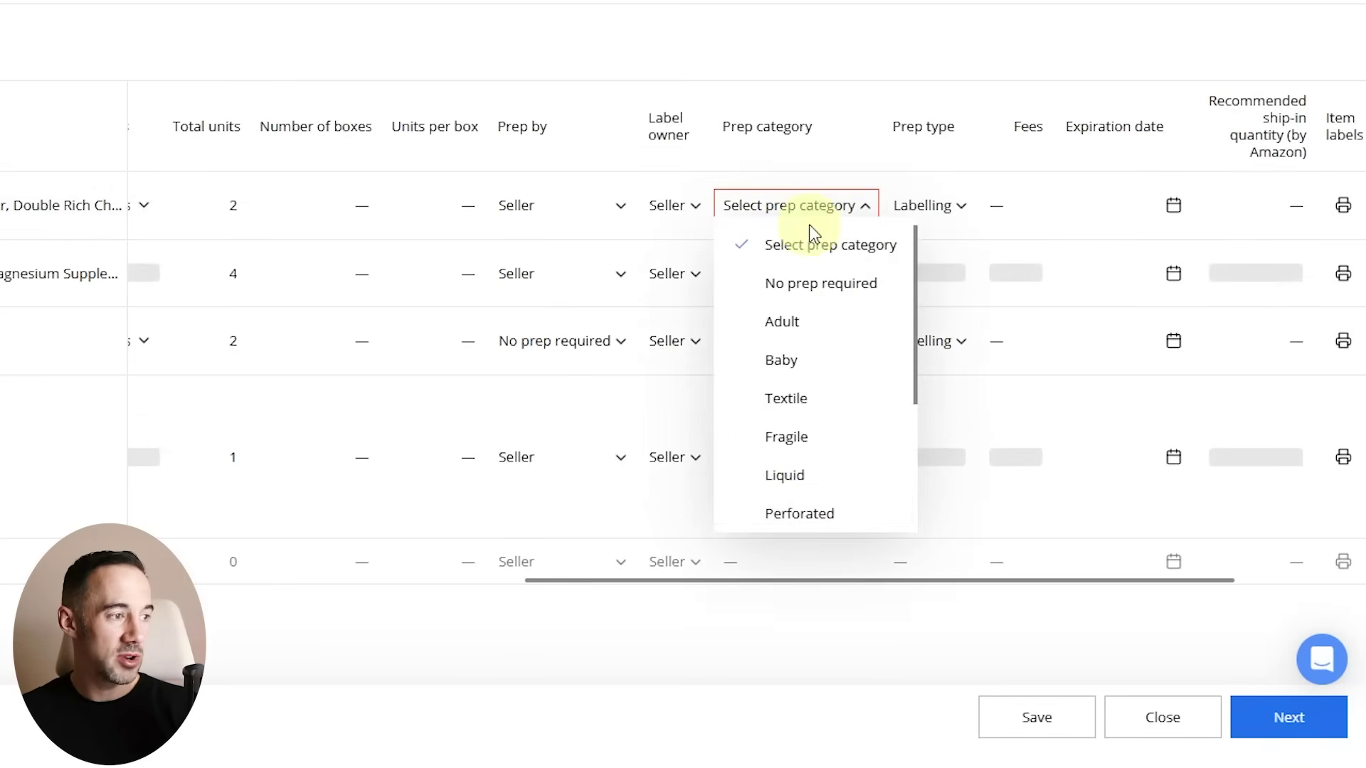
click(669, 206)
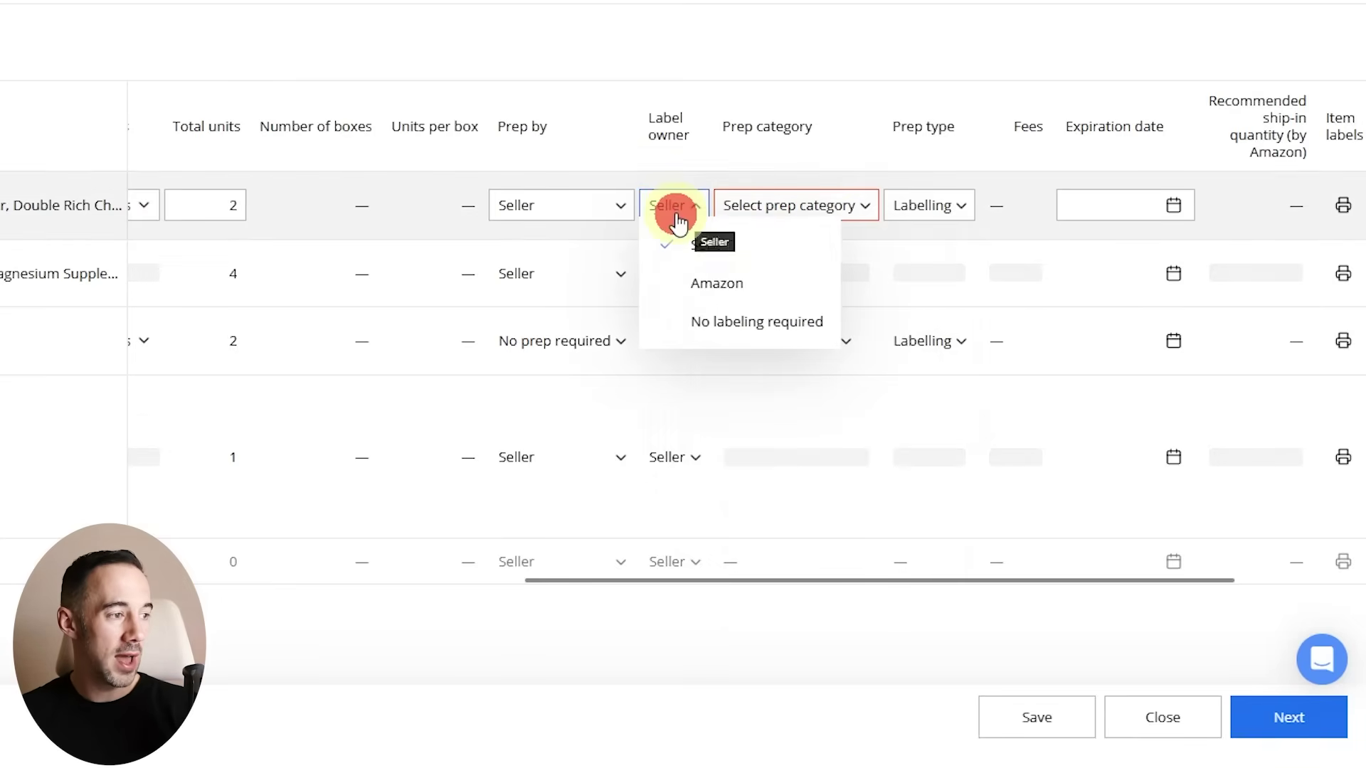
click(551, 208)
click(677, 206)
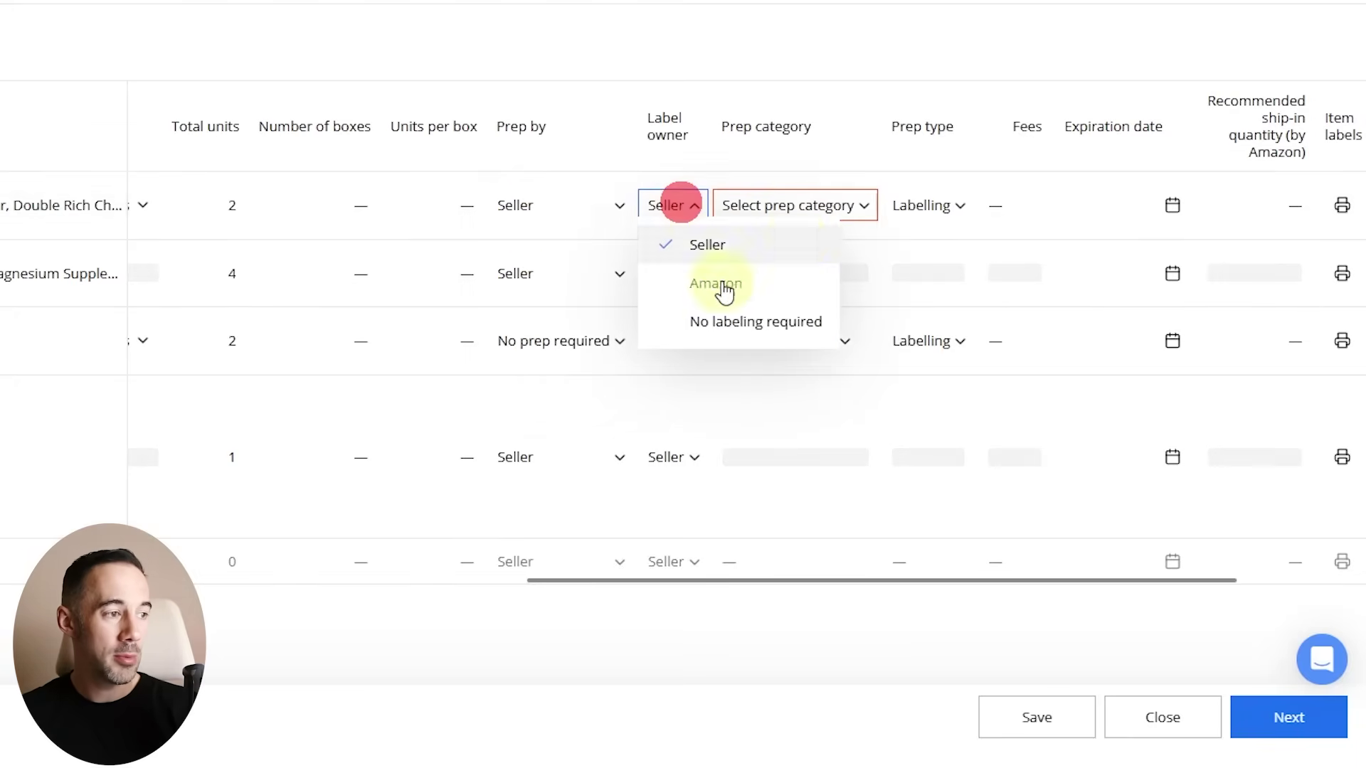
Step: Examine the prep type options and the remaining fees, expiration date and item label columns for the Optimum Nutrition whey protein
click(949, 208)
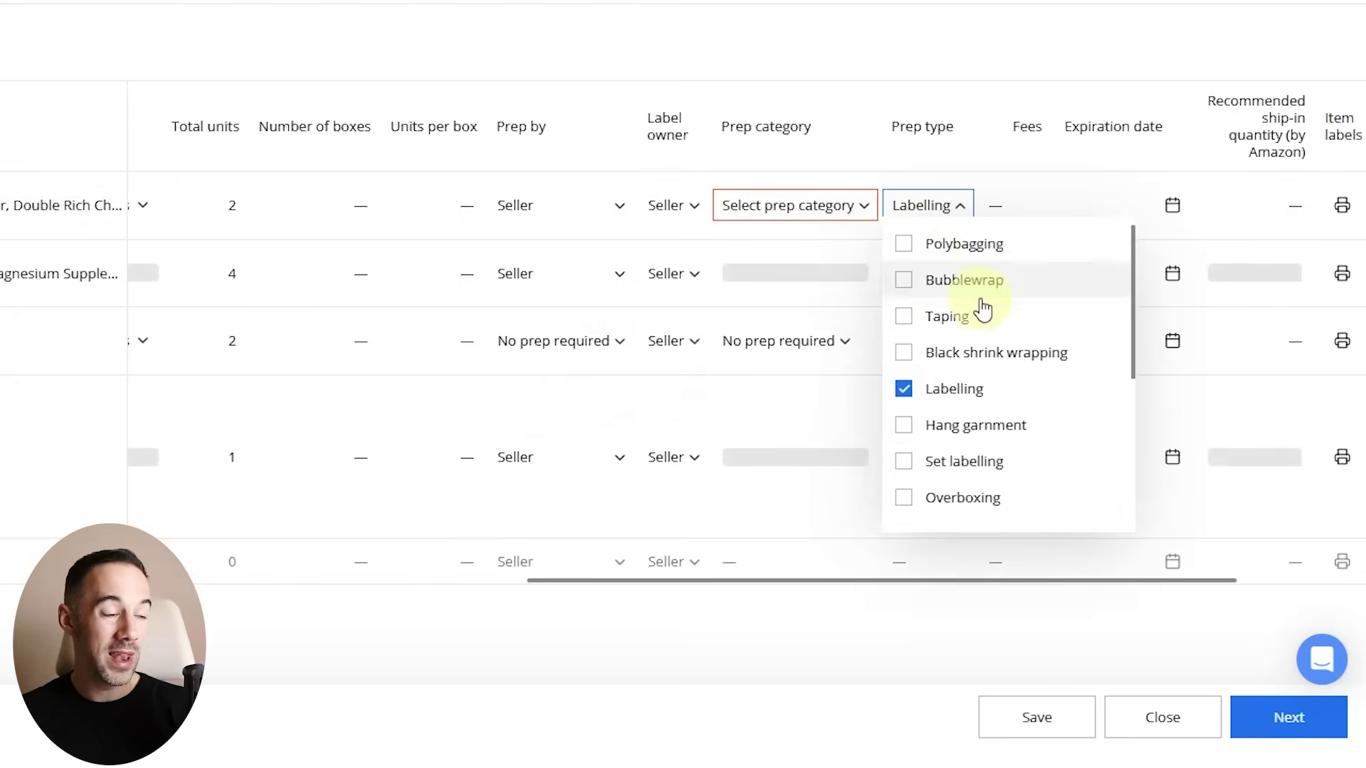
scroll(963, 462, down, 5)
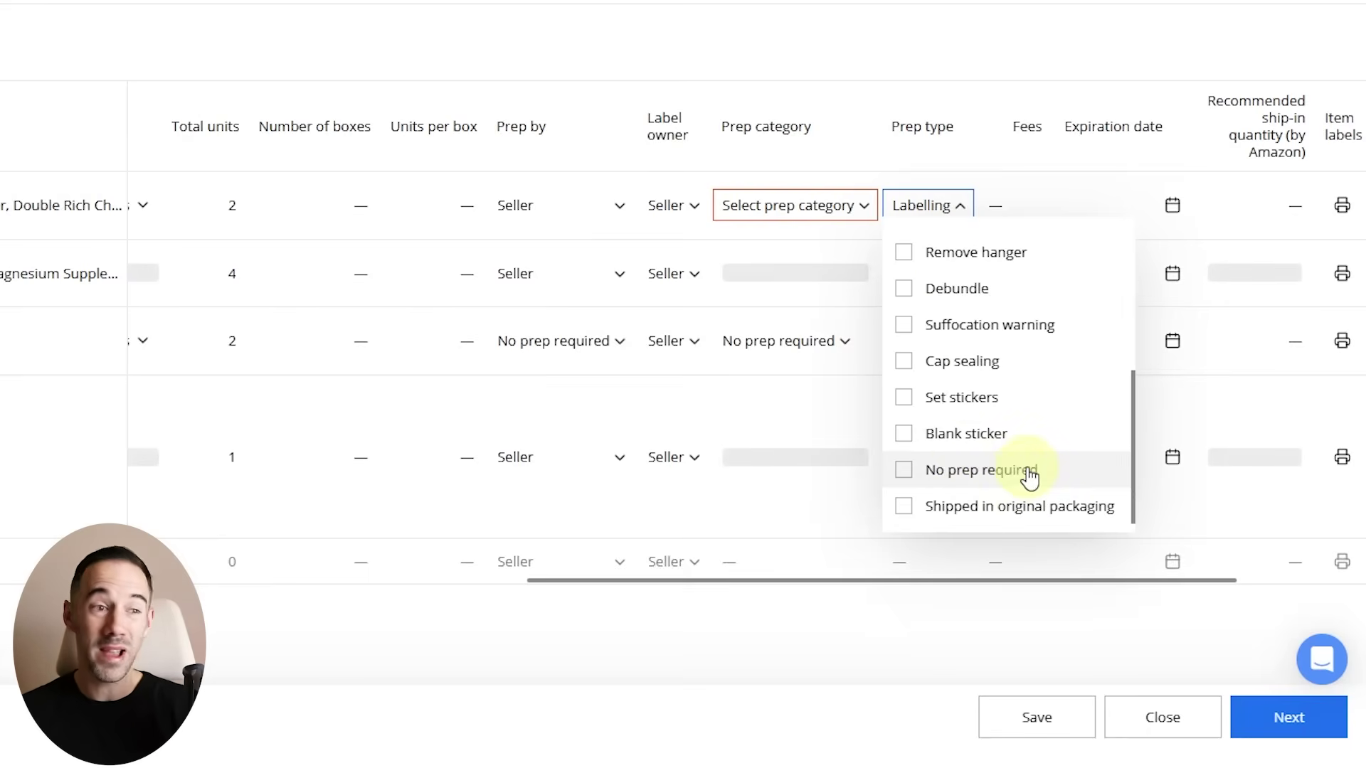
scroll(1096, 505, up, 5)
scroll(1092, 502, left, 1)
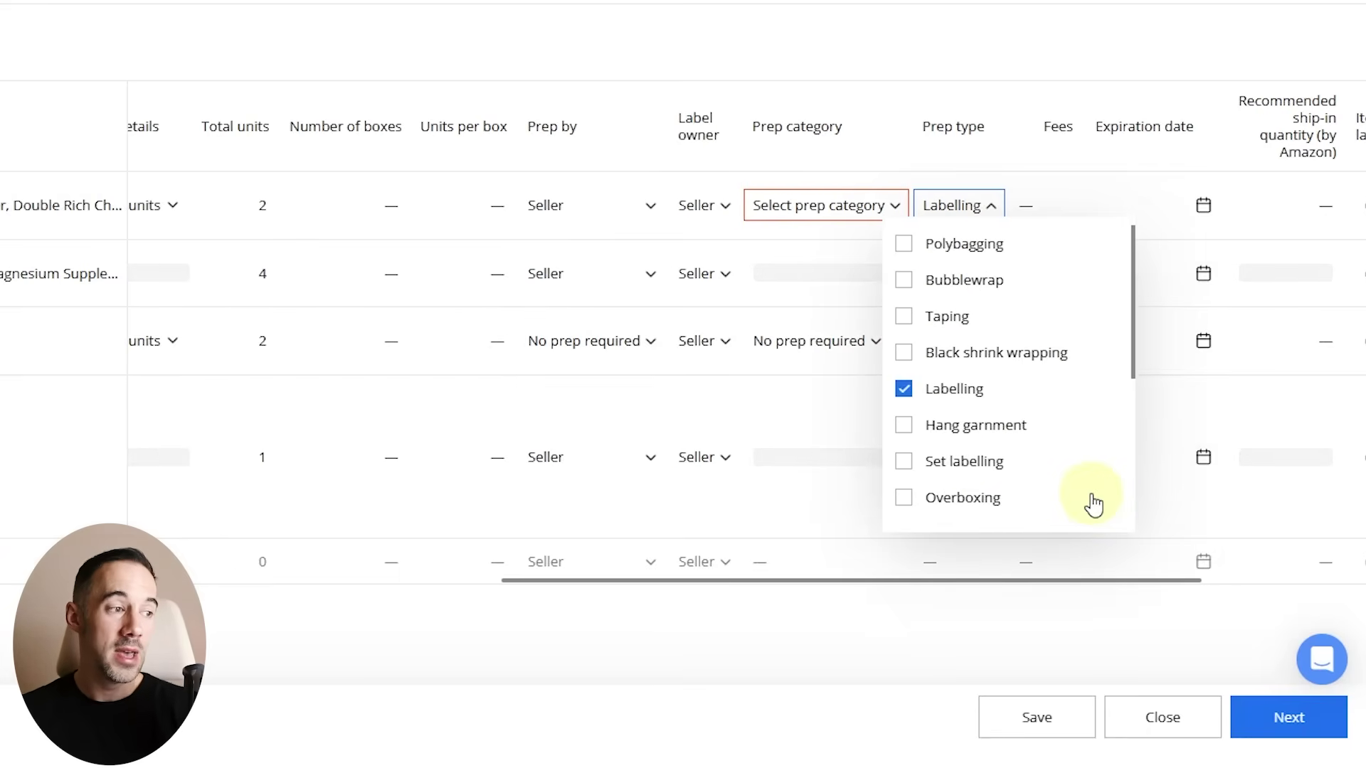
click(1014, 57)
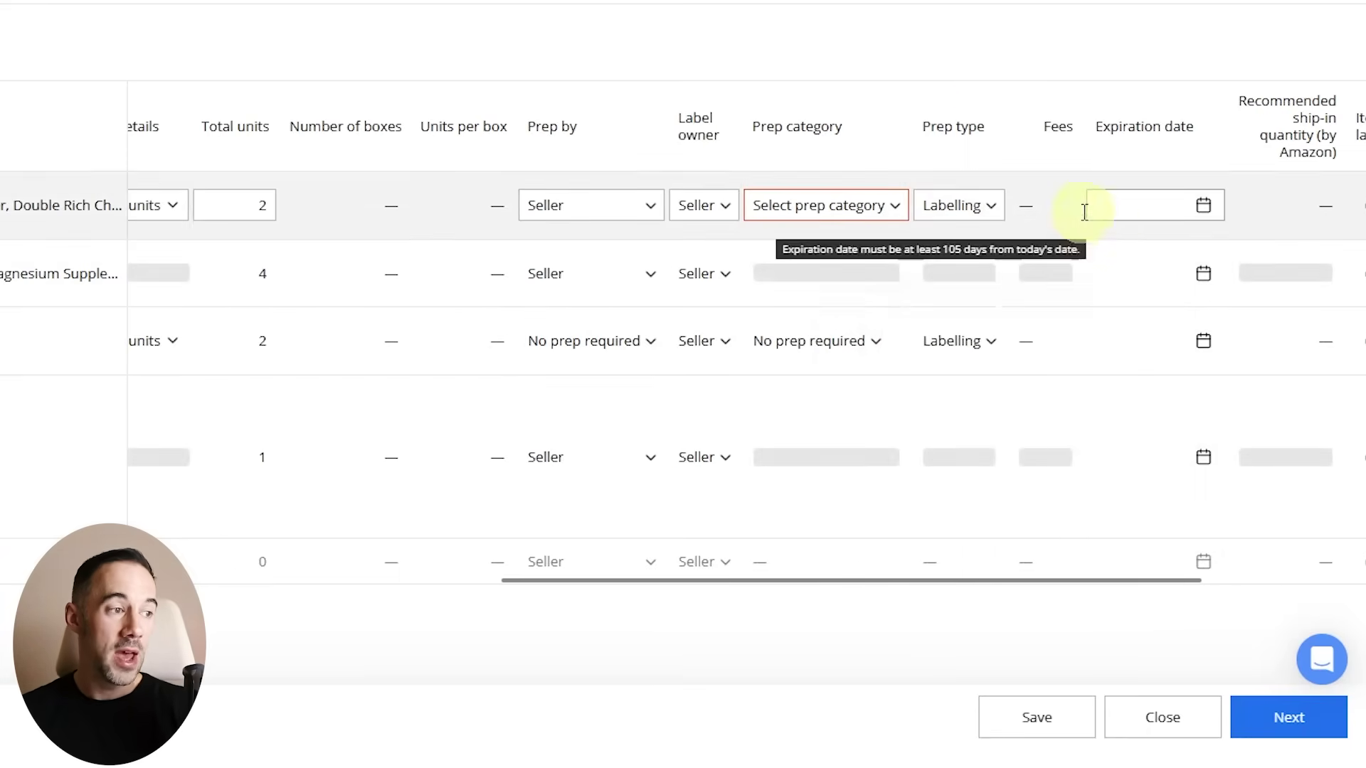
drag(795, 580, 959, 578)
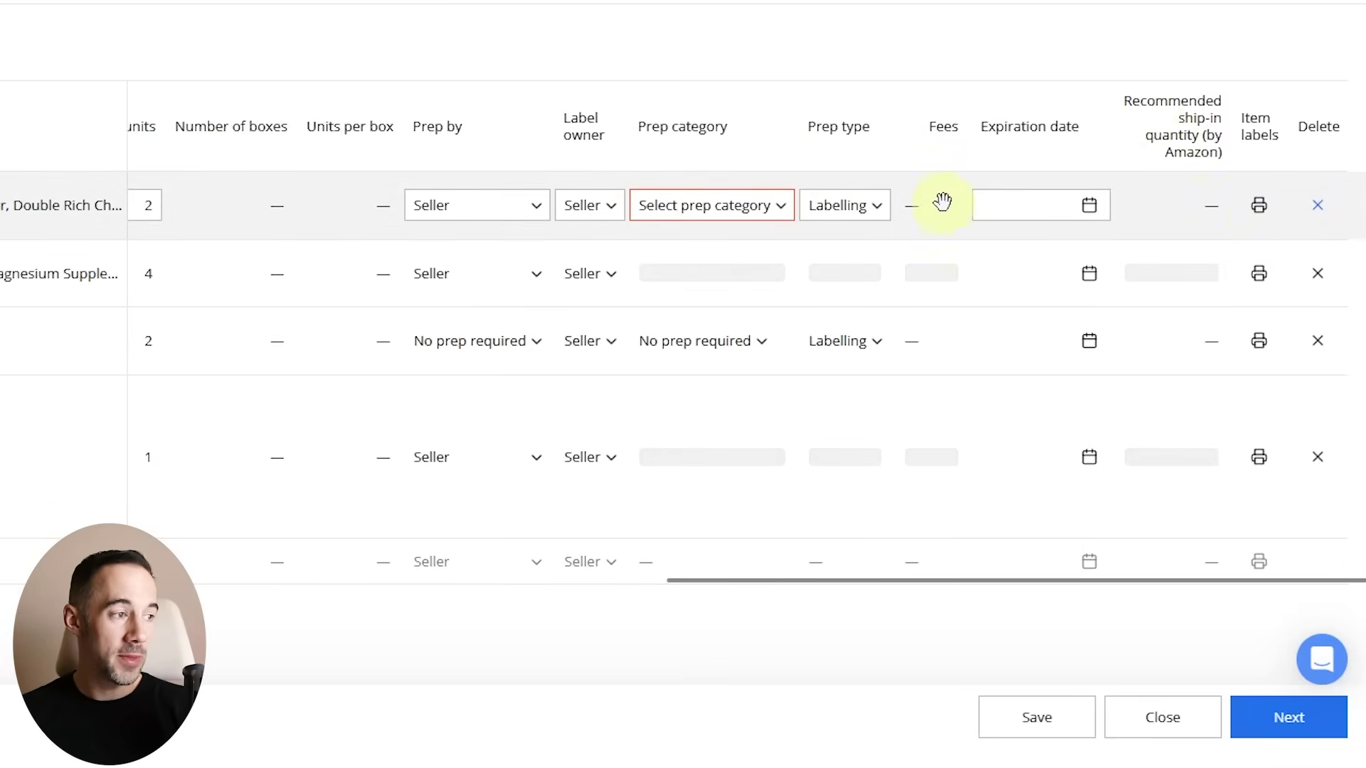
Step: Generate the Optimum Nutrition whey protein's item labels in the A4_21 format and open the downloaded PDF
click(1255, 204)
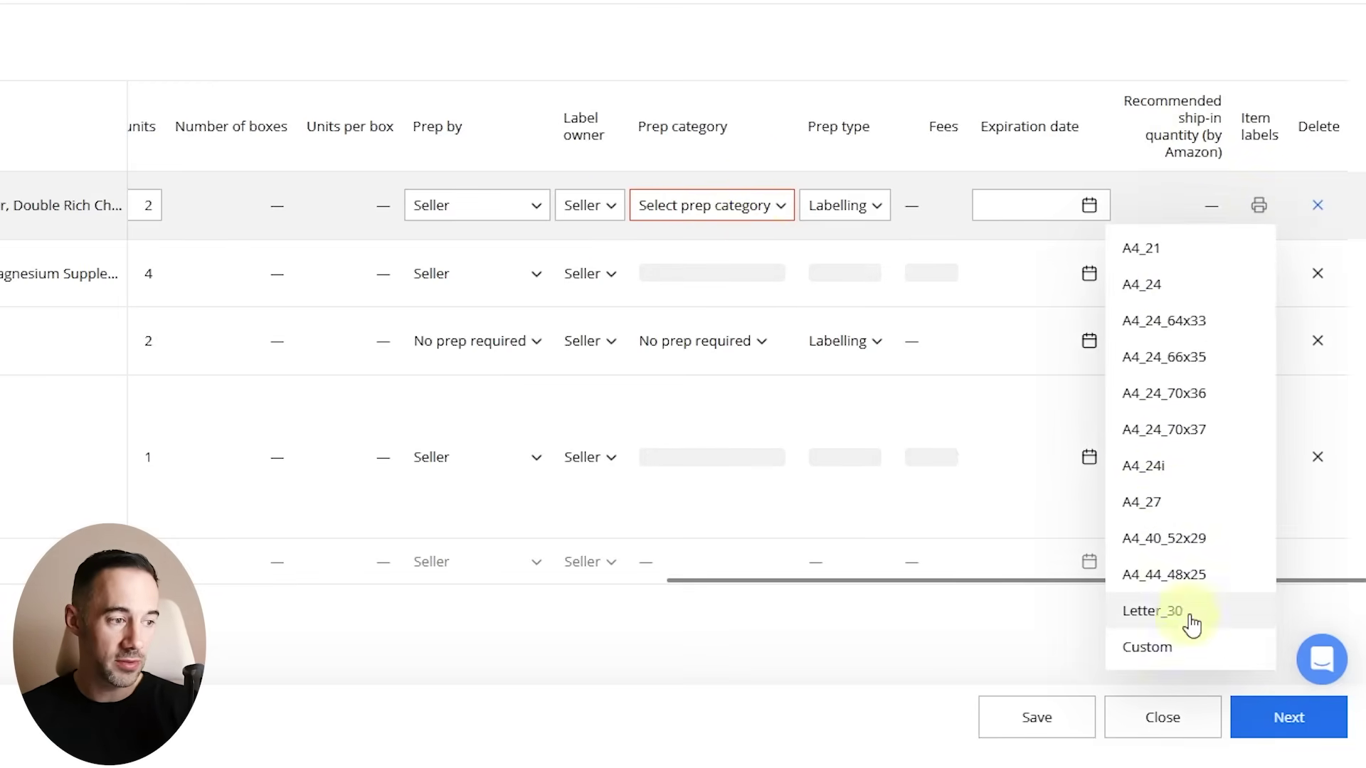
click(1142, 251)
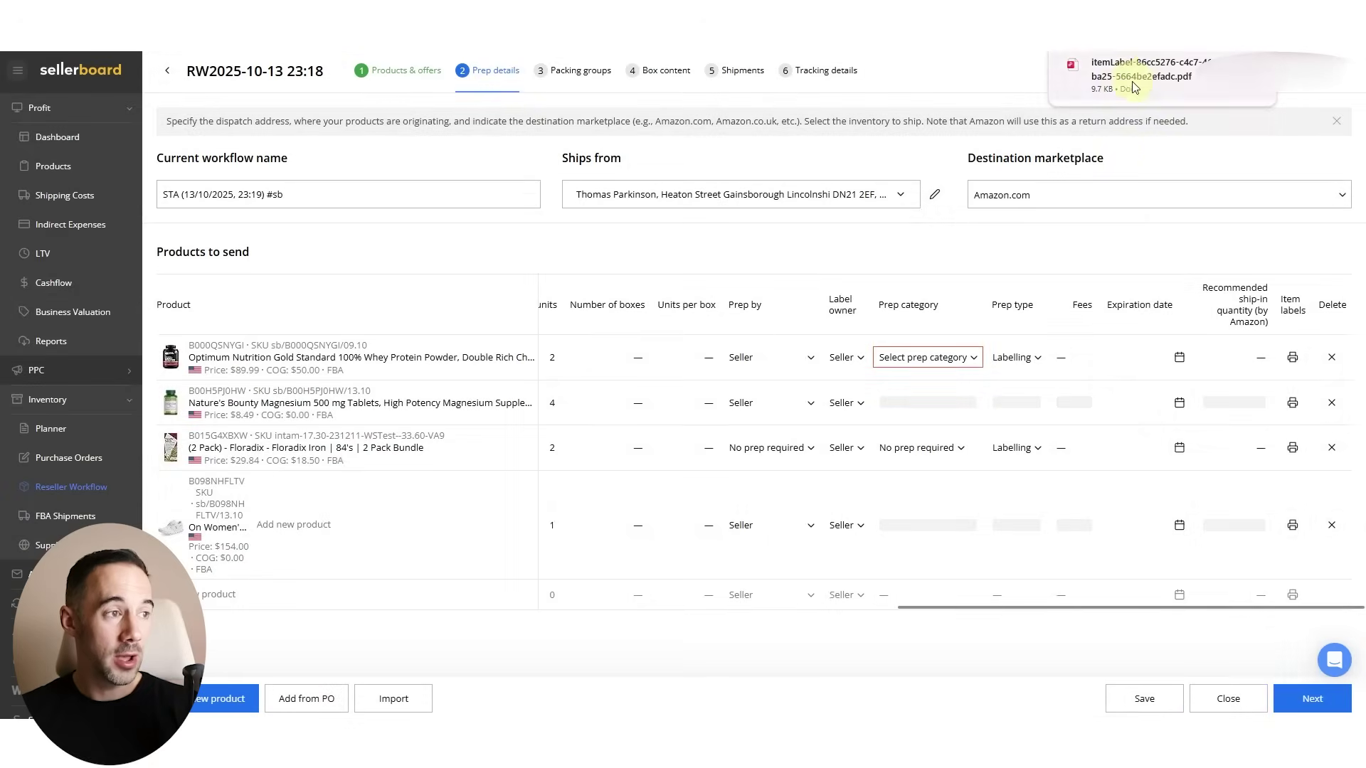
click(1145, 63)
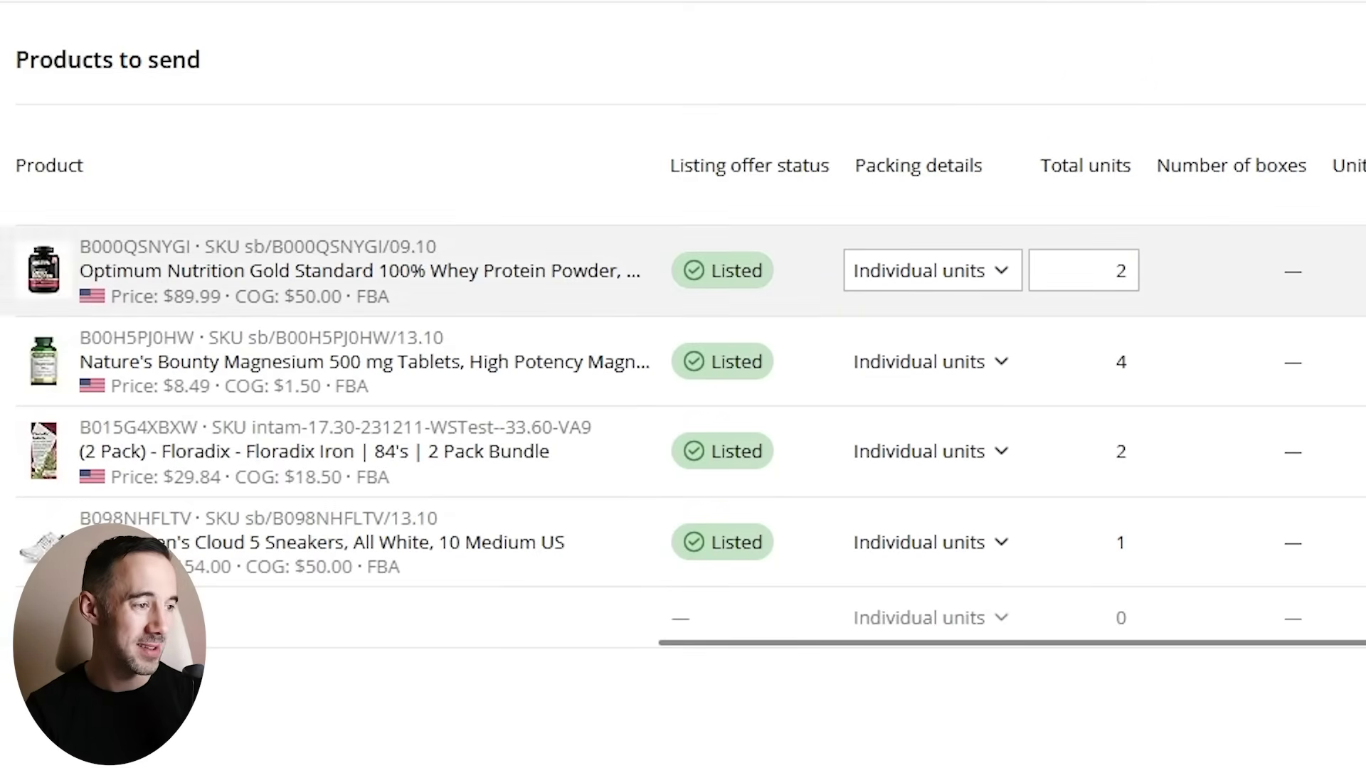
Step: Set the prep category to No prep required for the Optimum Nutrition whey protein, Nature's Bounty Magnesium and On Cloud 5 Sneakers
click(801, 274)
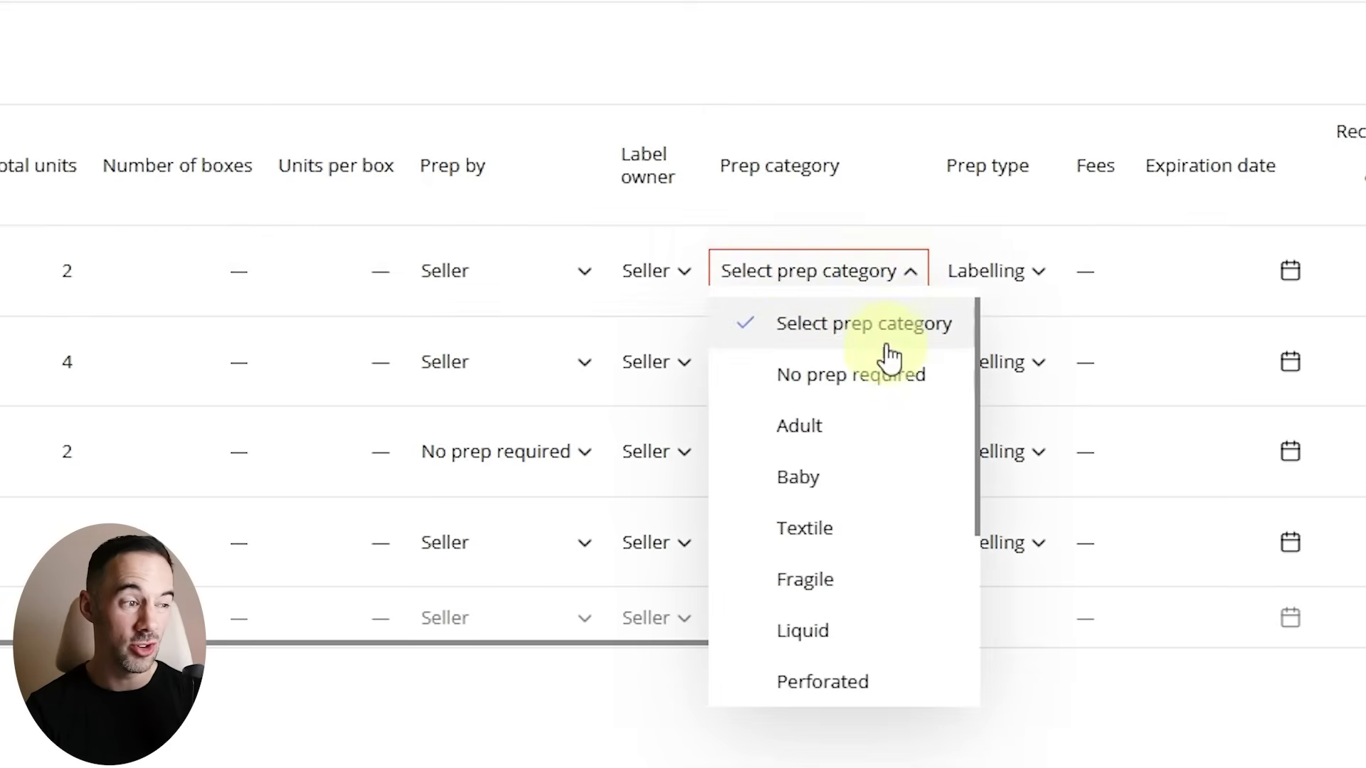
click(884, 361)
click(842, 363)
click(847, 465)
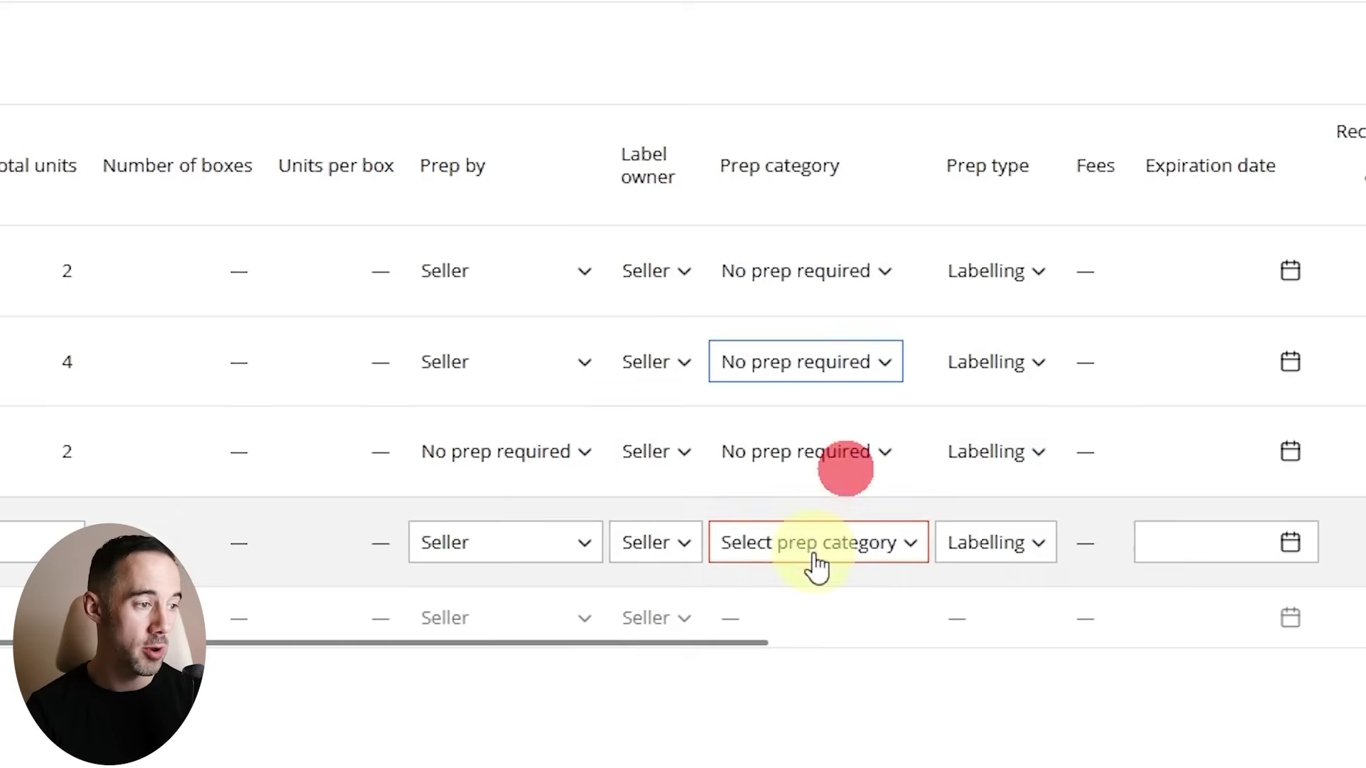
click(813, 549)
click(860, 660)
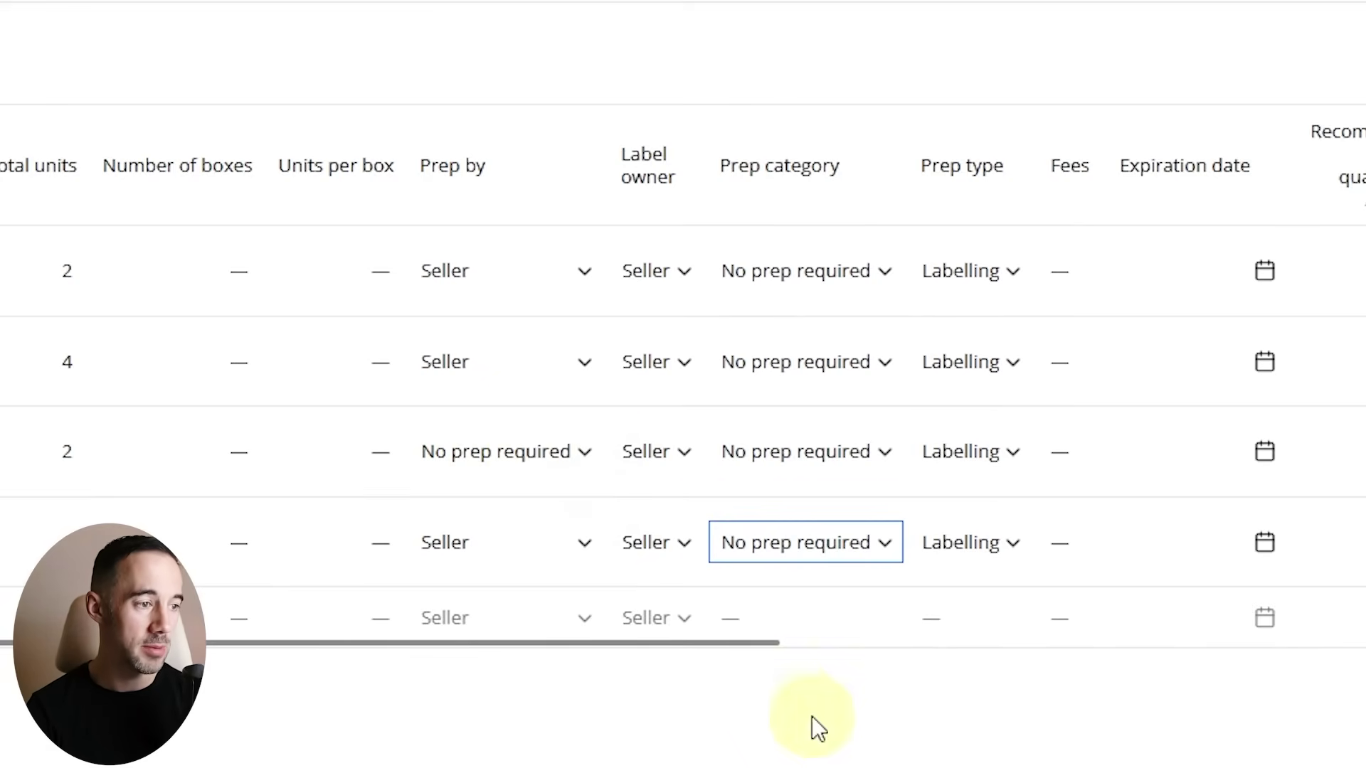
Step: Send the updated prep details to Amazon and continue with shipment plan creation
drag(674, 645, 1335, 603)
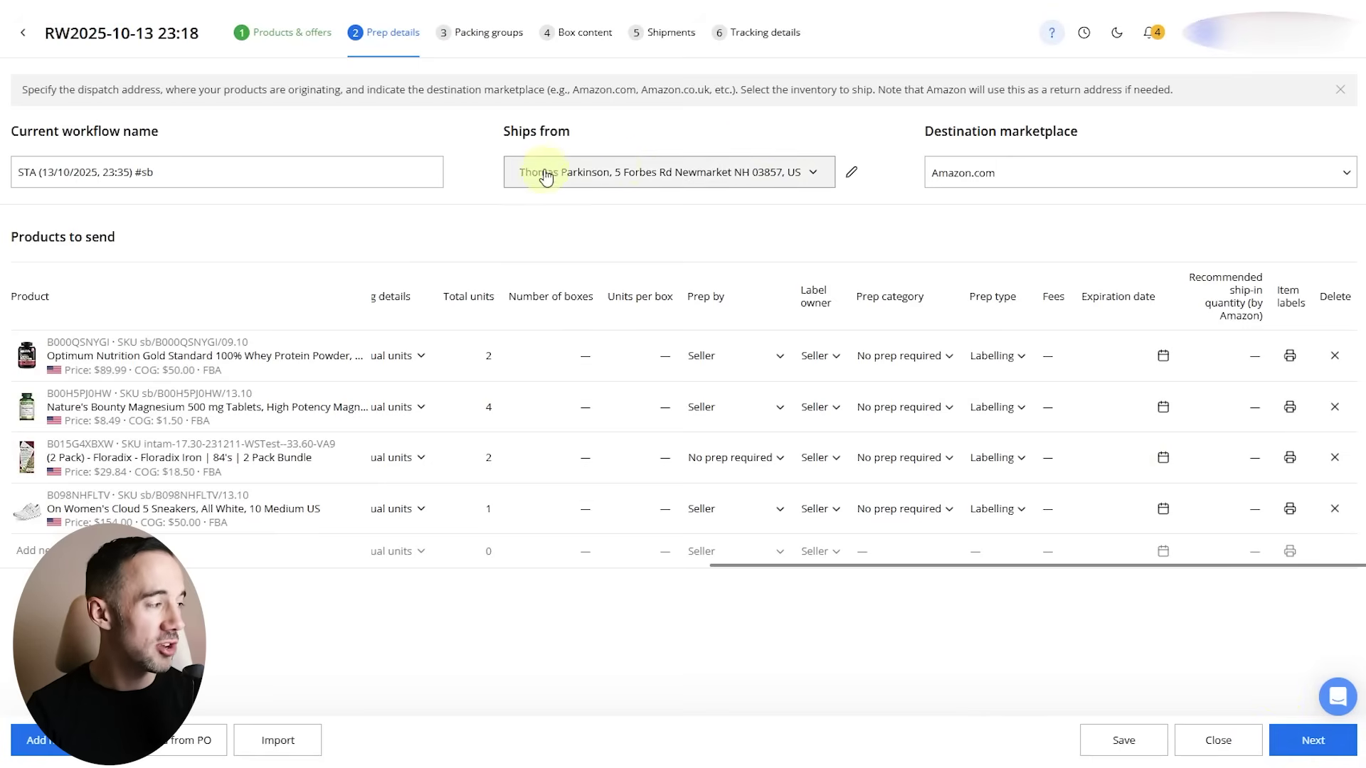
click(1293, 743)
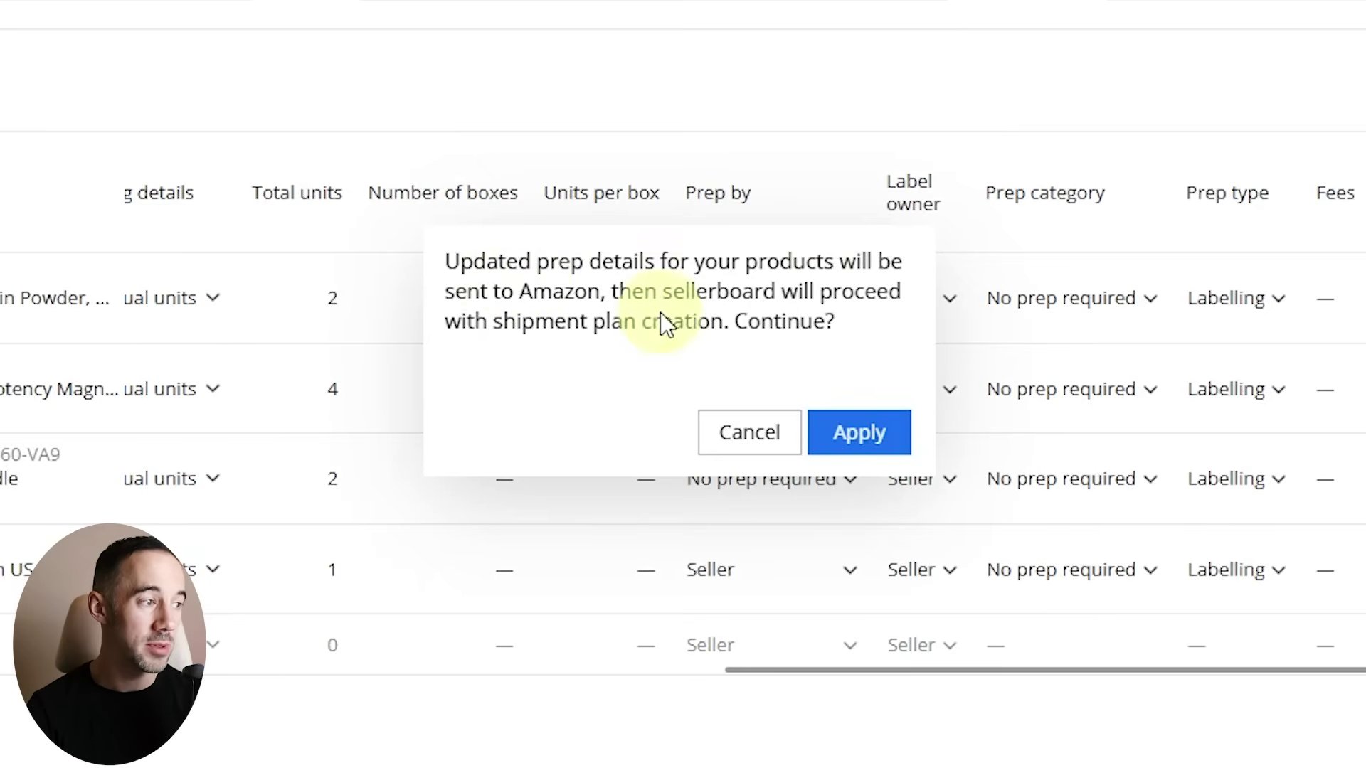
click(846, 436)
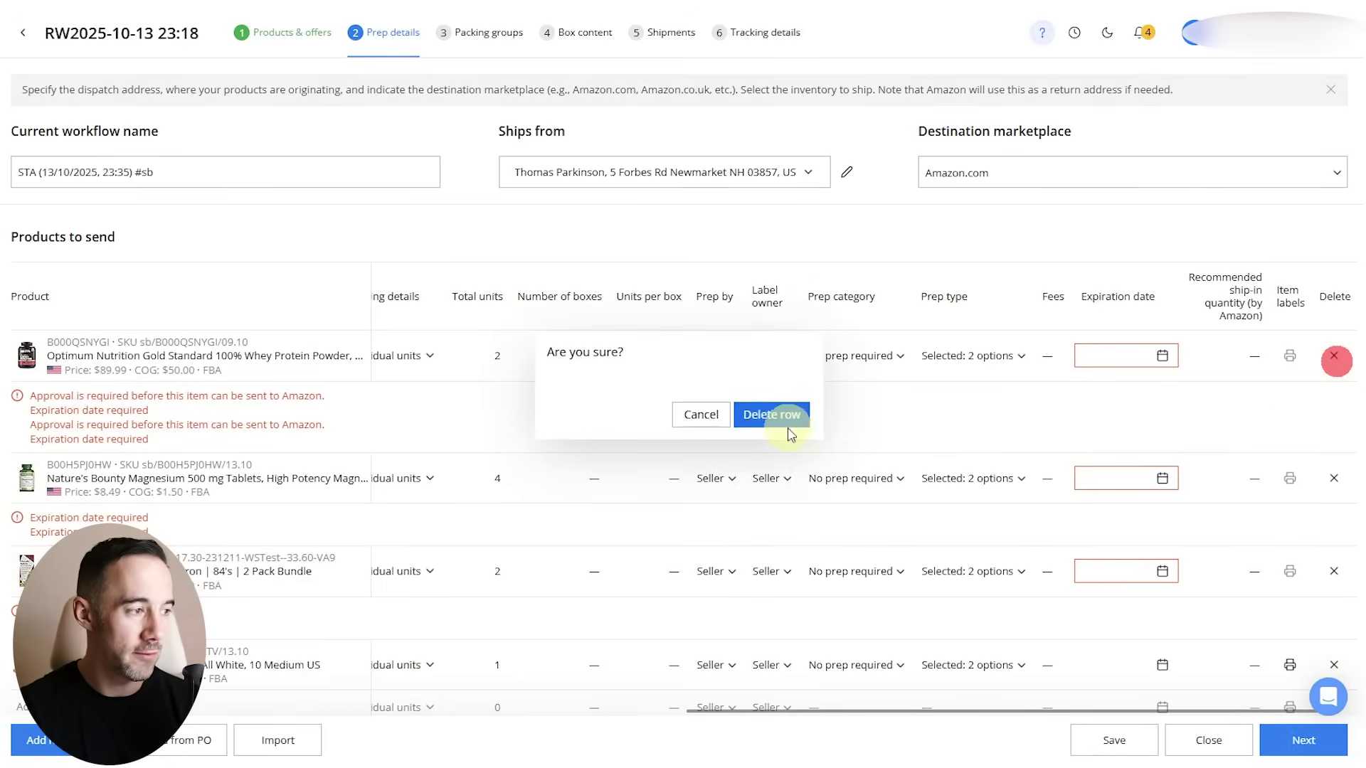
Step: Delete the Optimum Nutrition whey protein row and set the Nature's Bounty Magnesium's expiration date to 30/09/2026
click(782, 420)
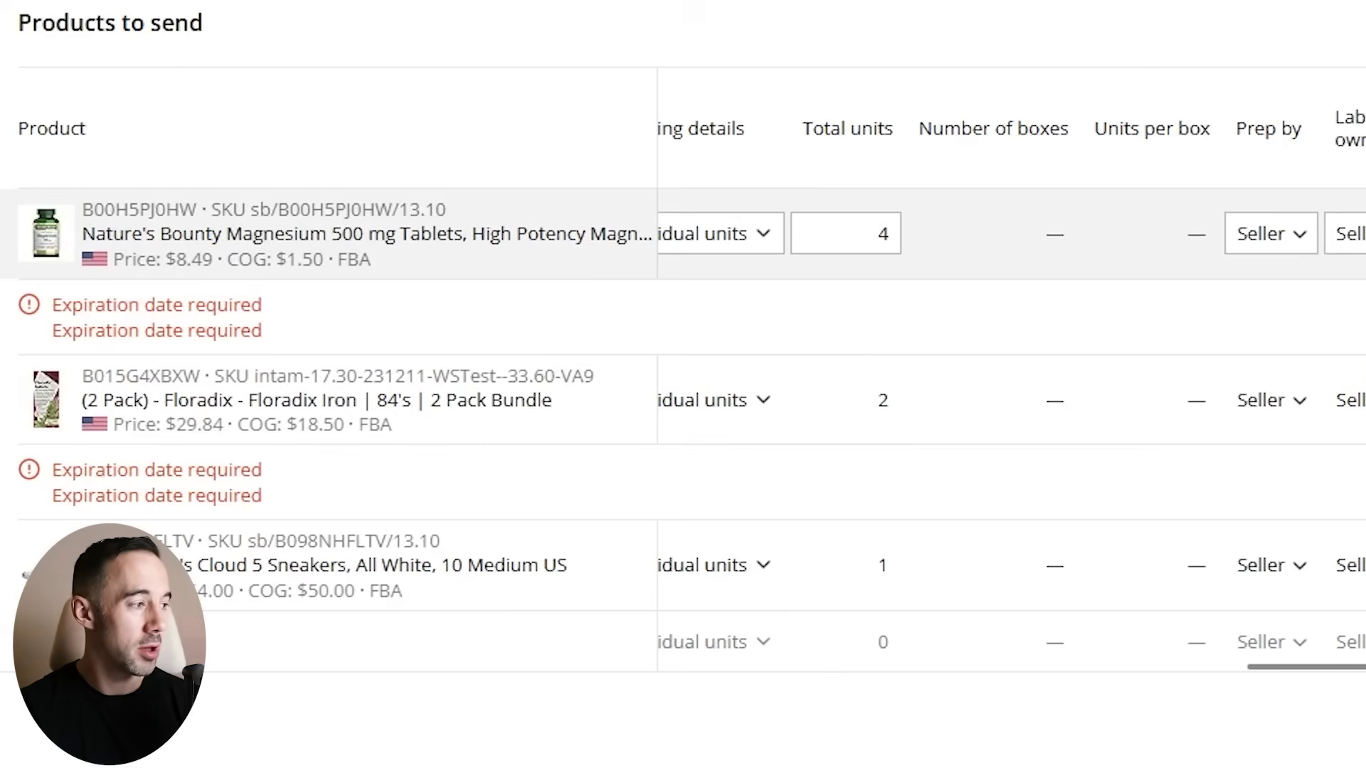
click(1006, 233)
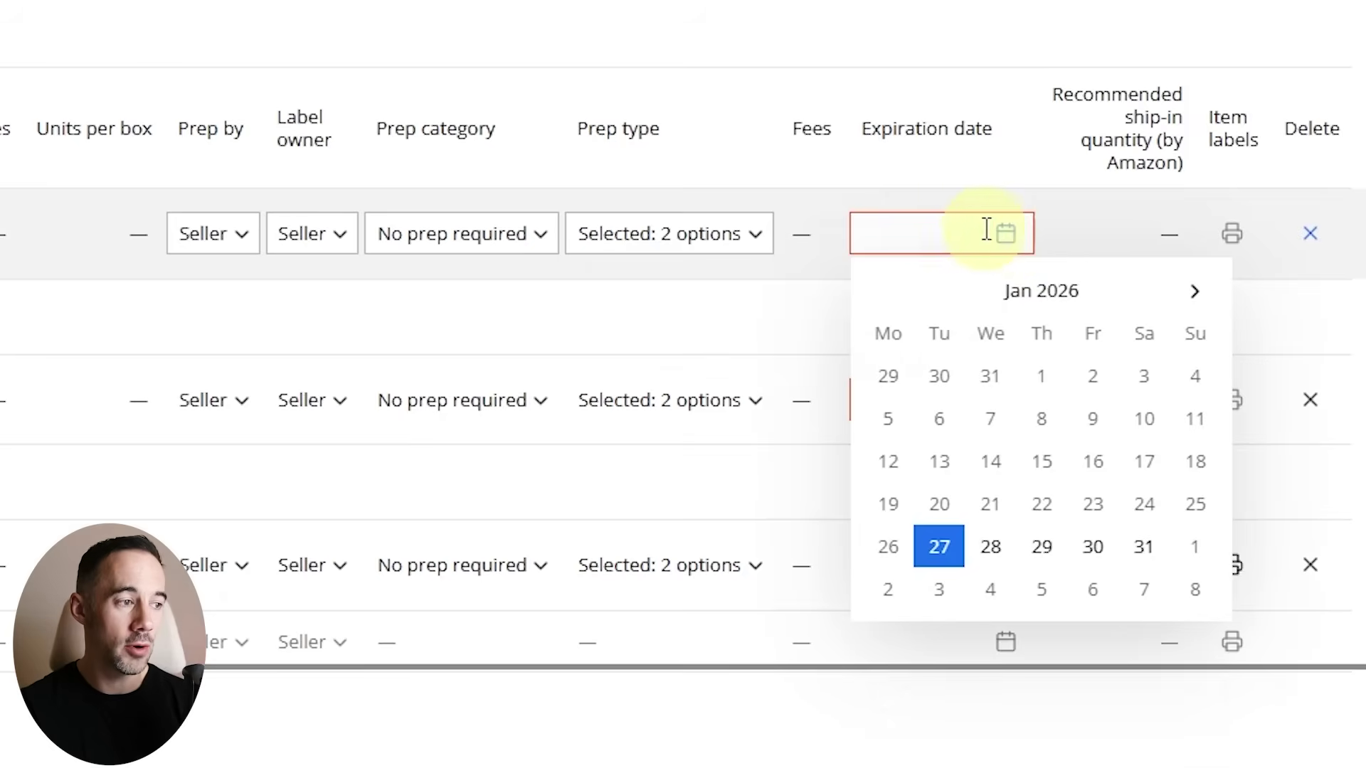
mouse_move(976, 233)
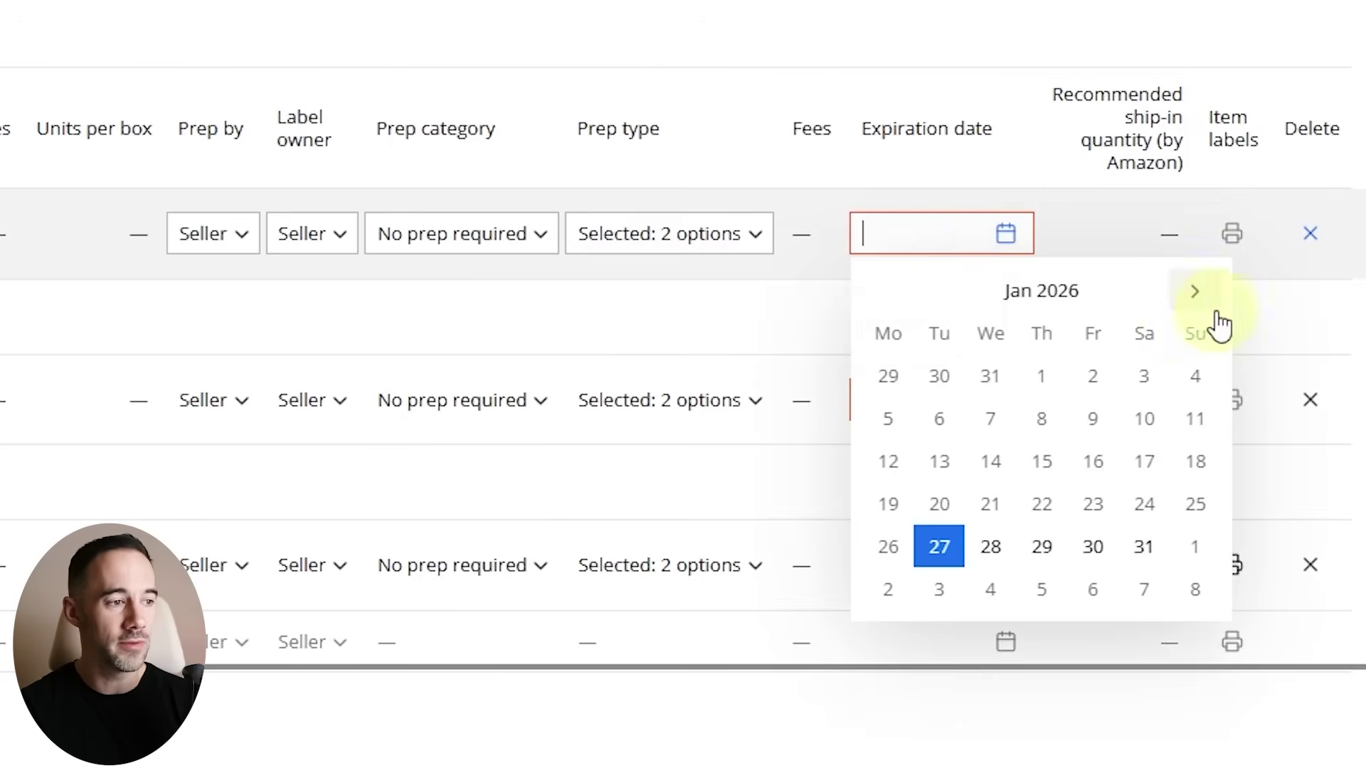
click(1202, 292)
click(1202, 291)
click(1202, 291)
click(1202, 292)
click(1202, 292)
click(1202, 292)
click(1202, 292)
click(1202, 291)
click(1202, 292)
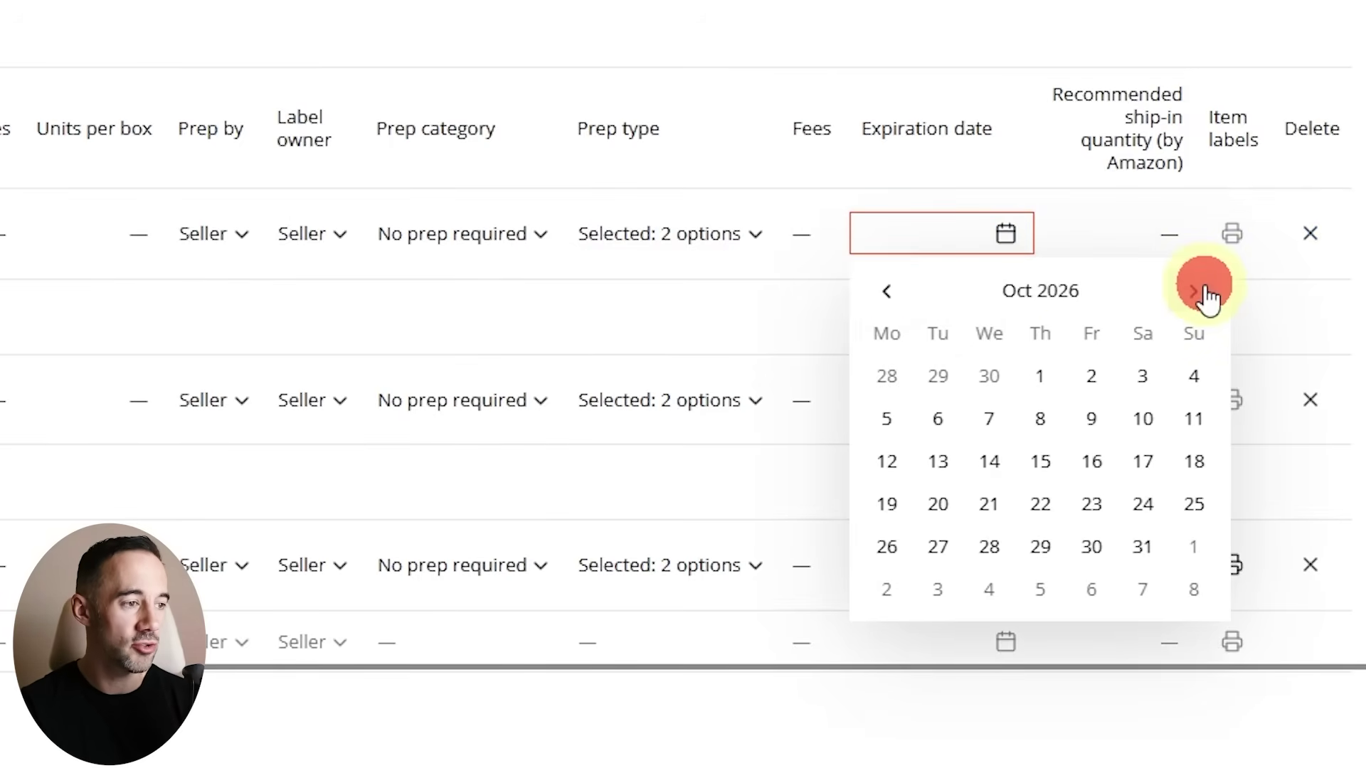
click(996, 375)
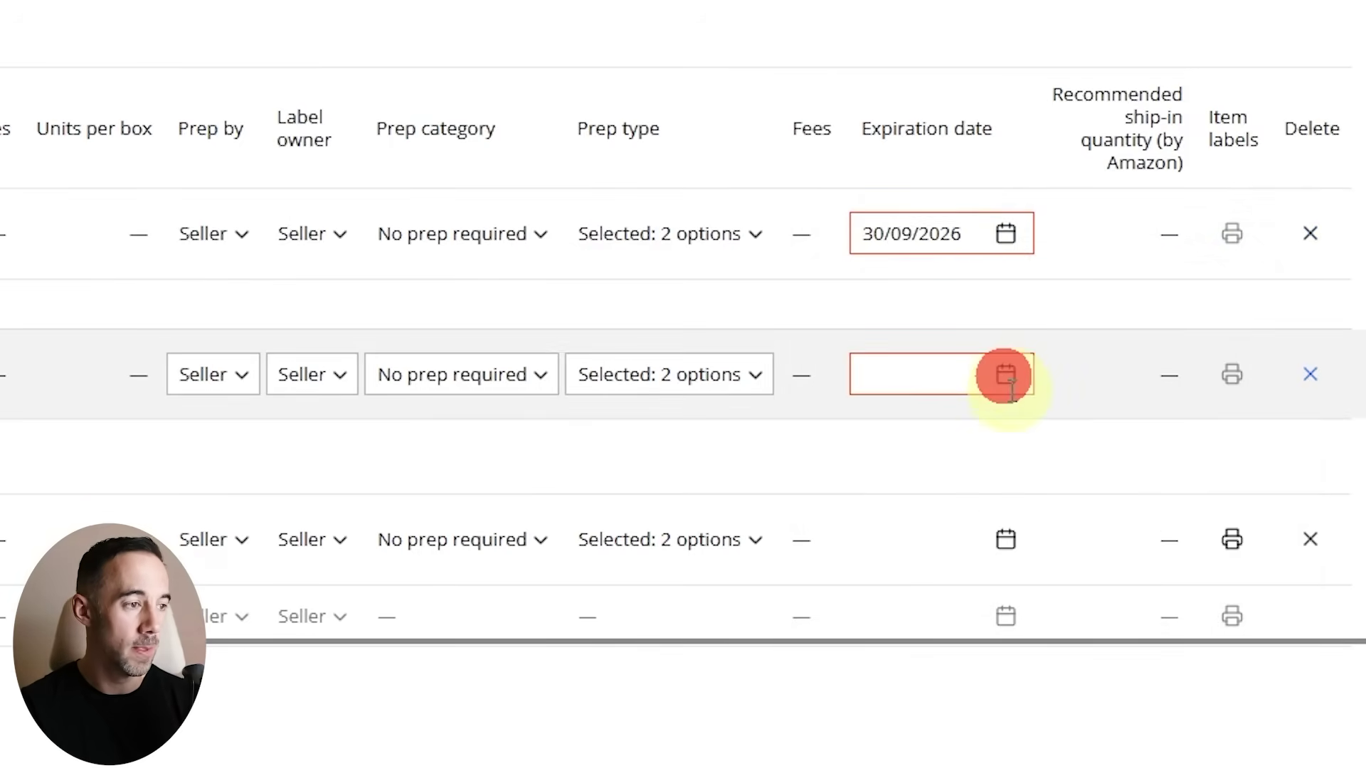
Step: Set the Floradix Iron 2 Pack Bundle's expiration date to 30/09/2026
click(965, 370)
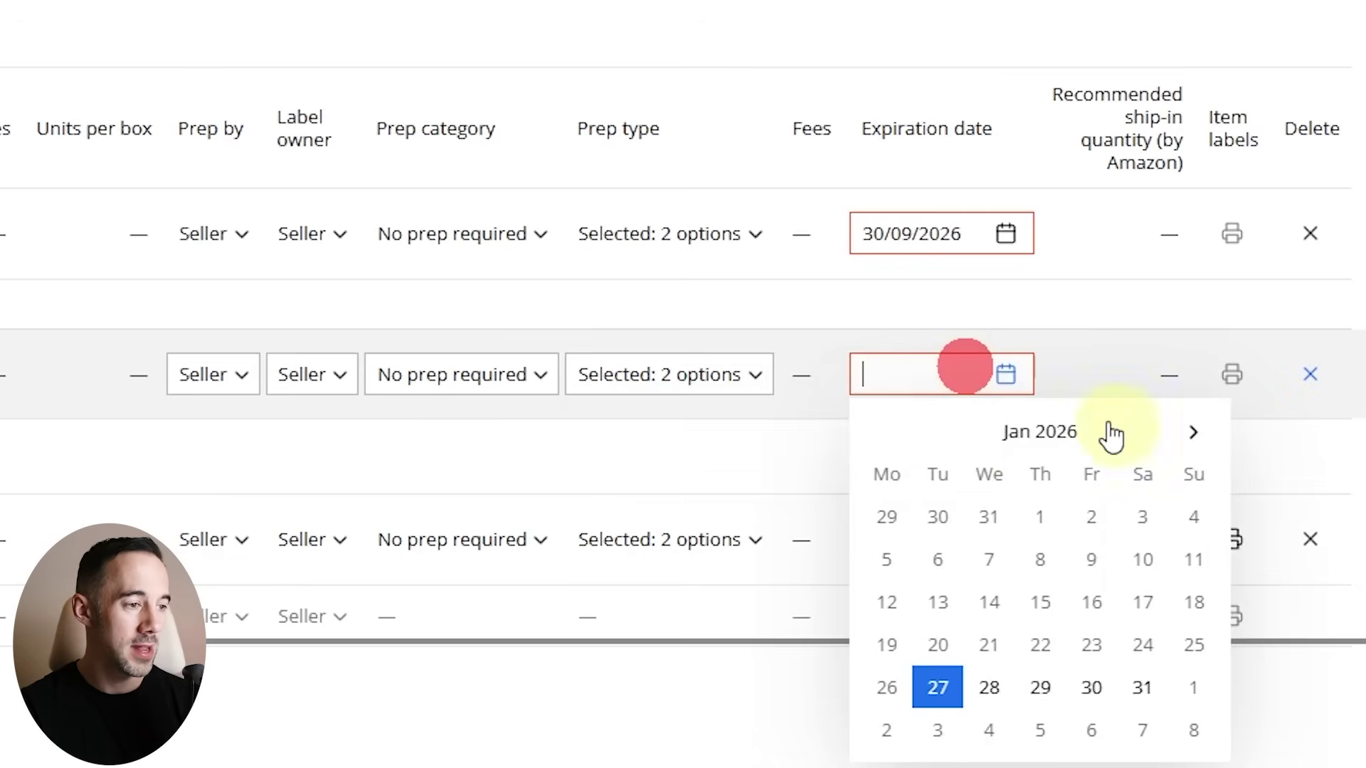
click(1196, 434)
click(1196, 434)
click(1197, 434)
click(1196, 434)
click(1197, 434)
click(1196, 434)
click(1196, 434)
click(1200, 434)
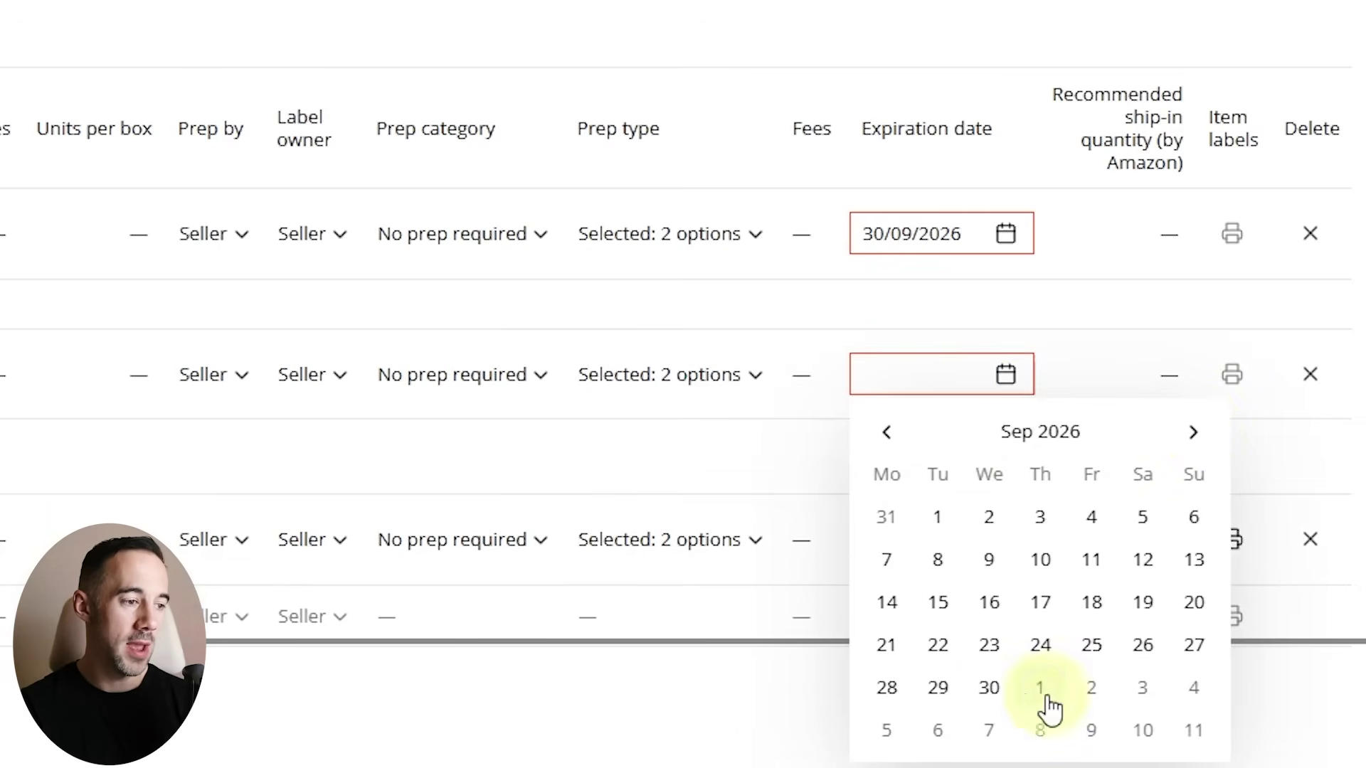
click(1002, 690)
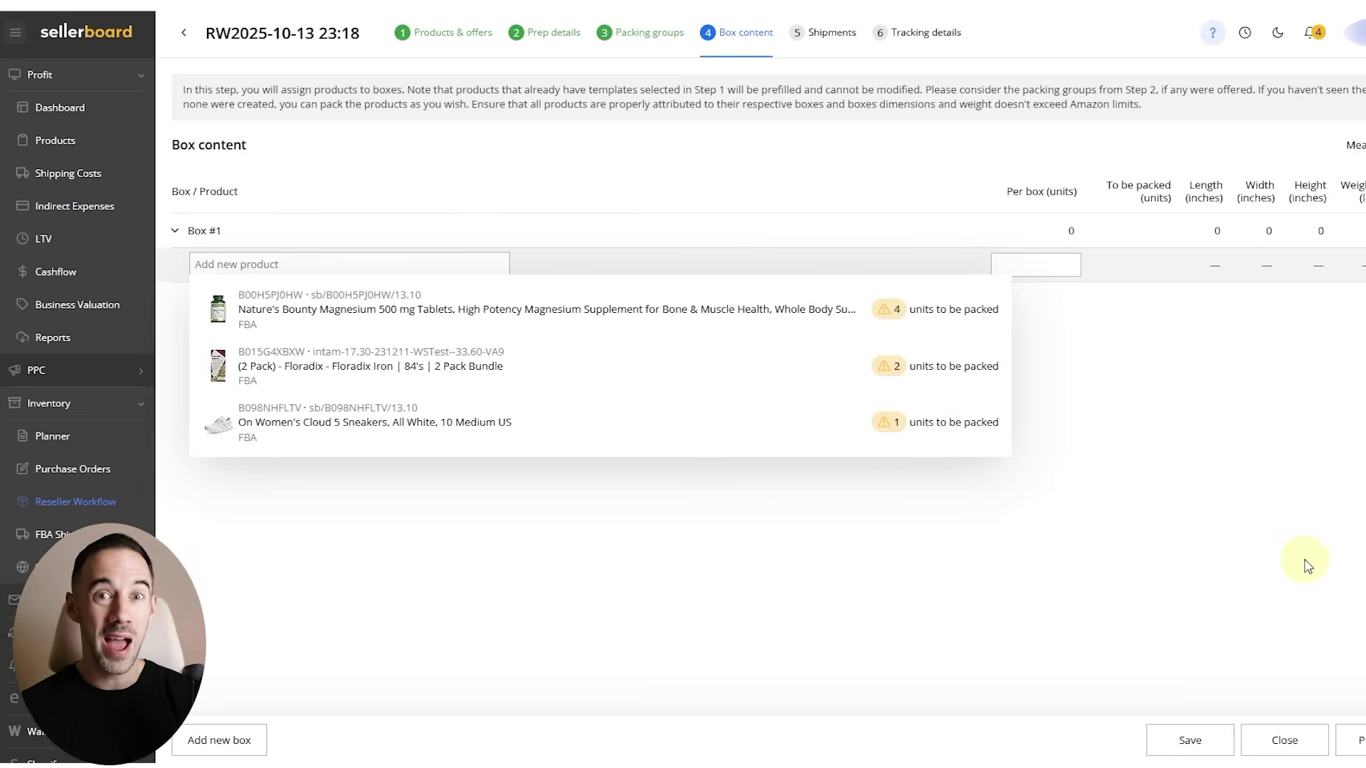
click(1354, 572)
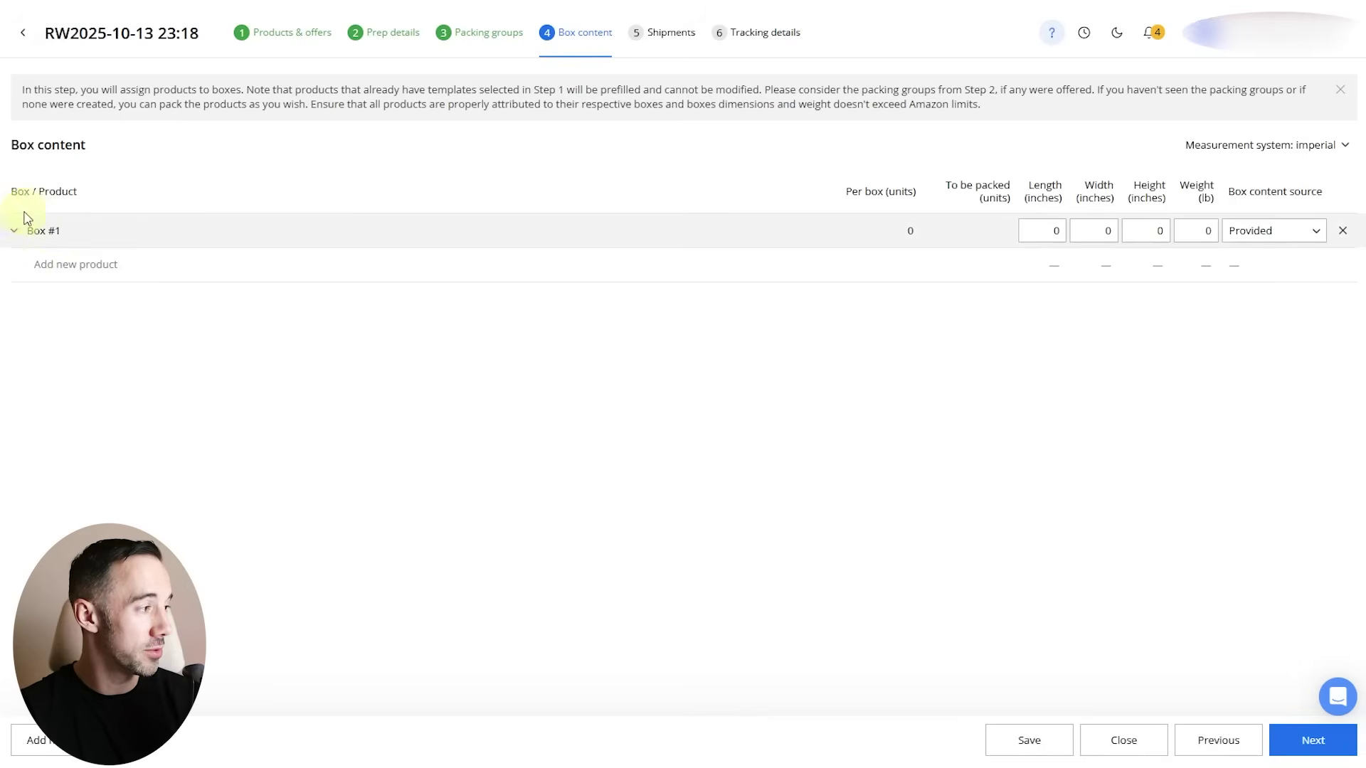
click(14, 231)
click(15, 231)
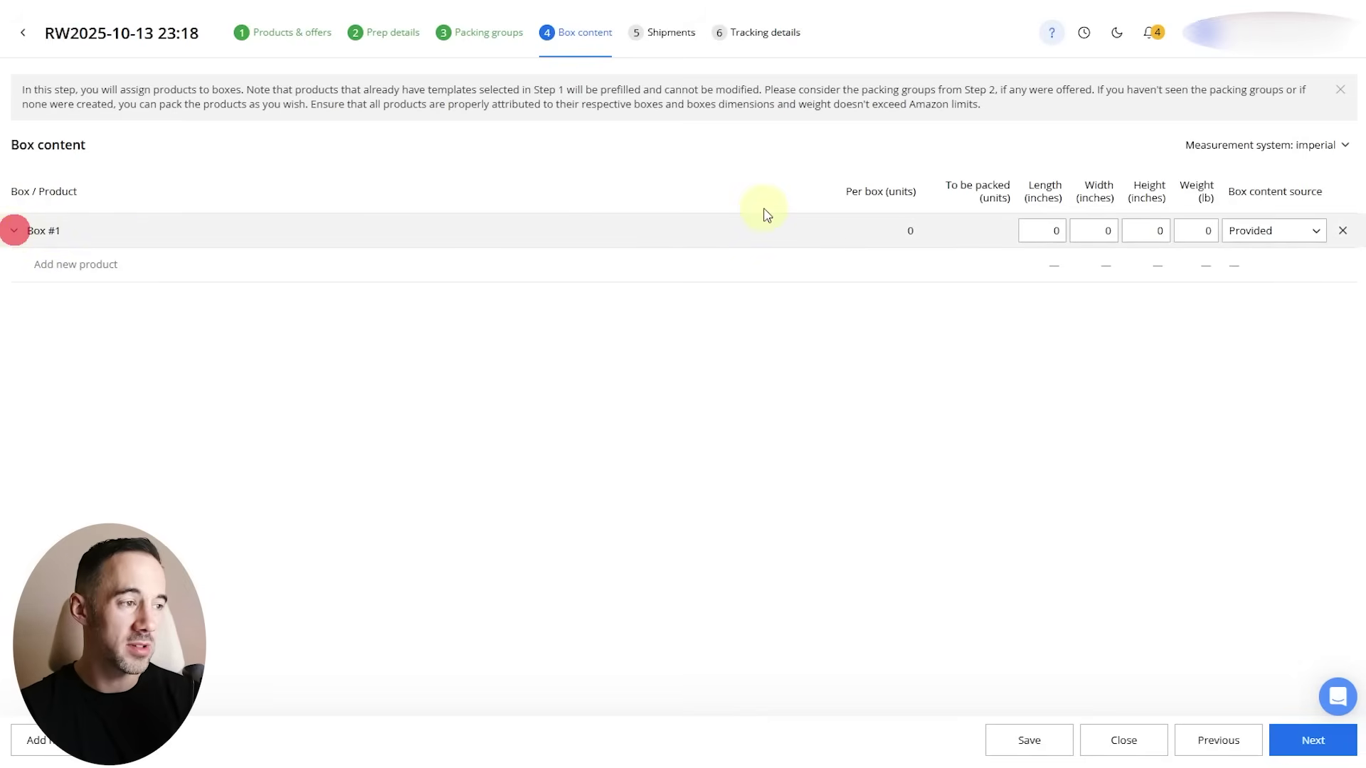
Step: Add the Nature's Bounty Magnesium, the Floradix Iron 2 Pack Bundle and the On Cloud 5 Sneakers to Box #1
click(71, 264)
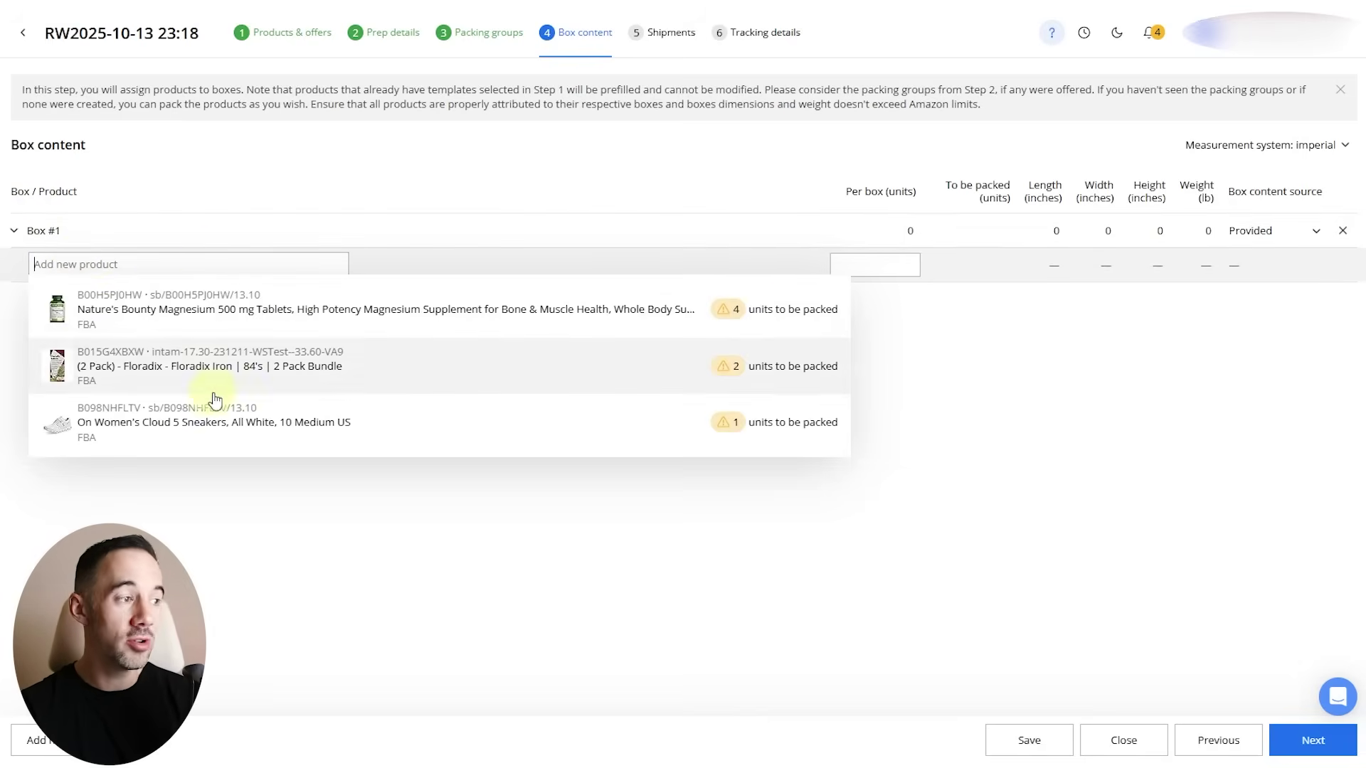
click(201, 317)
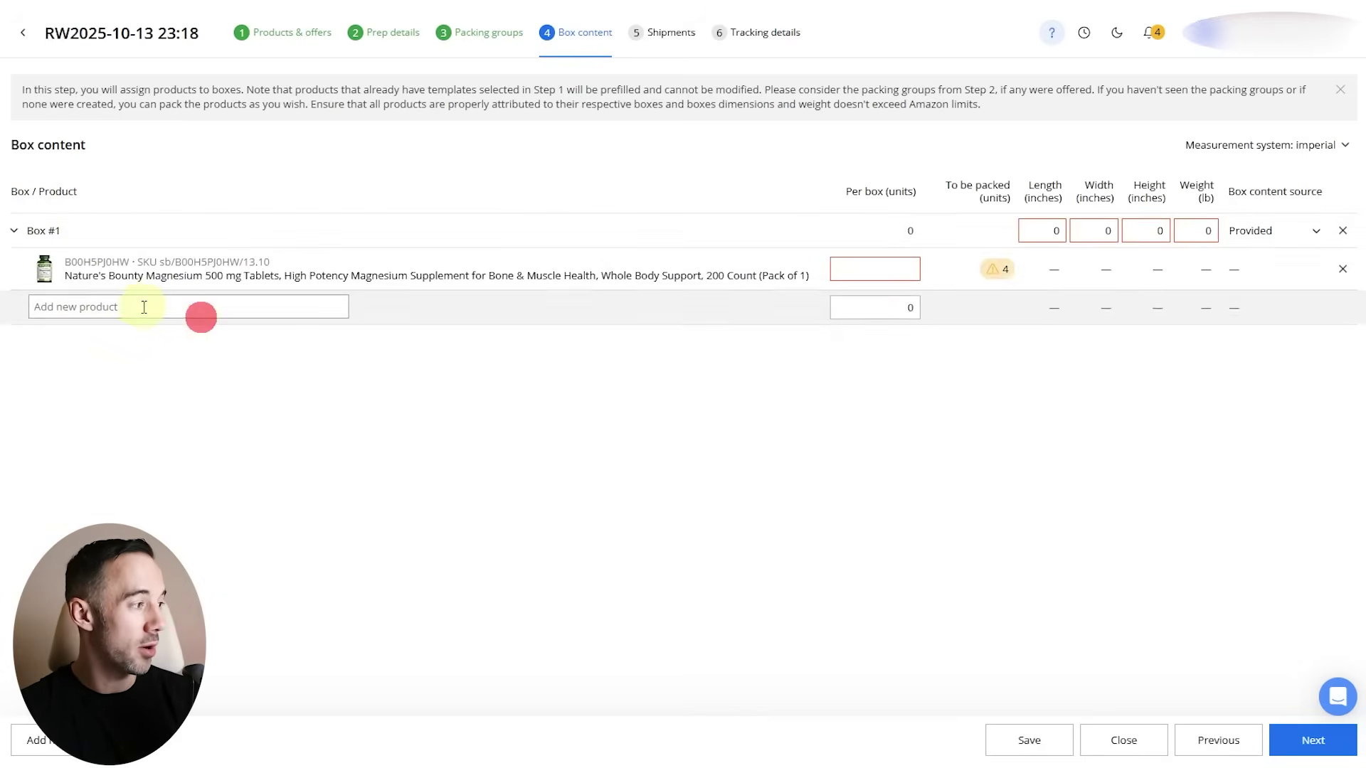
click(125, 306)
click(158, 403)
click(117, 348)
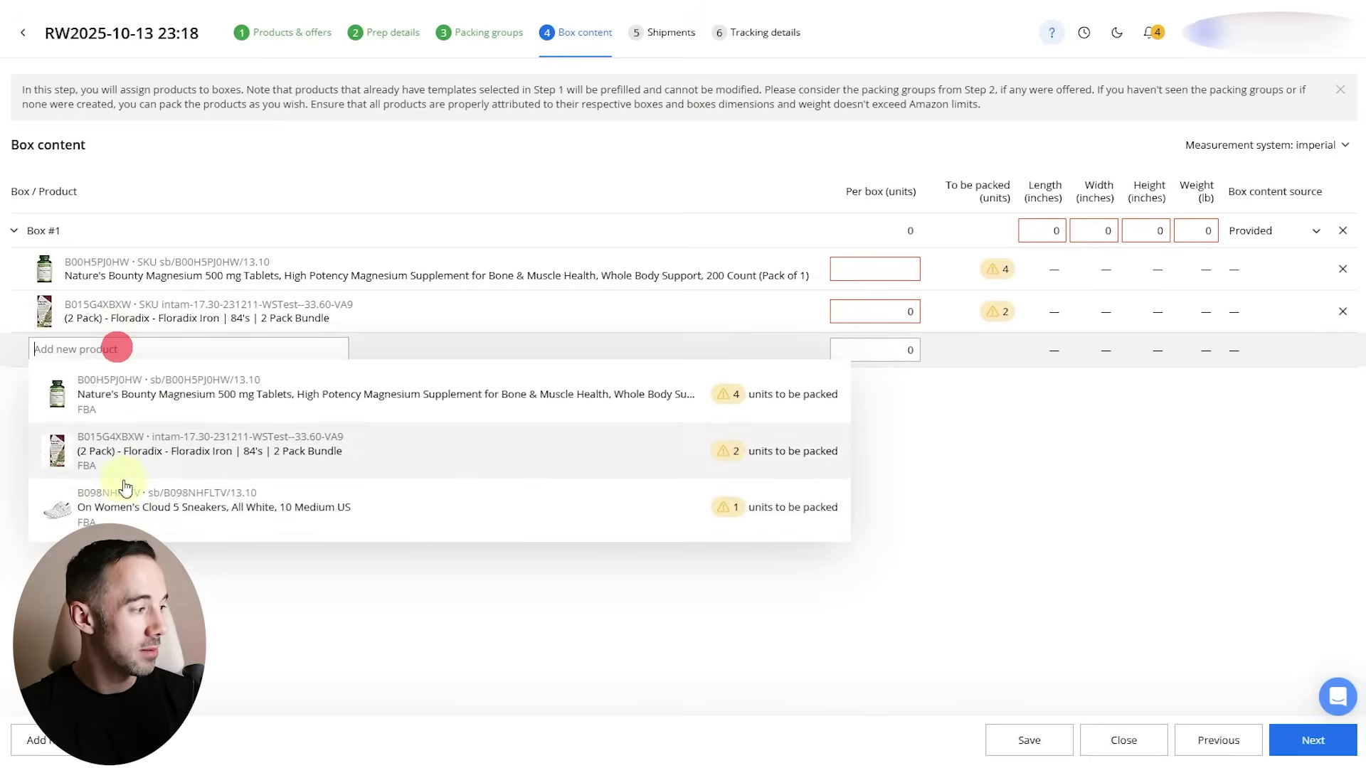
click(113, 497)
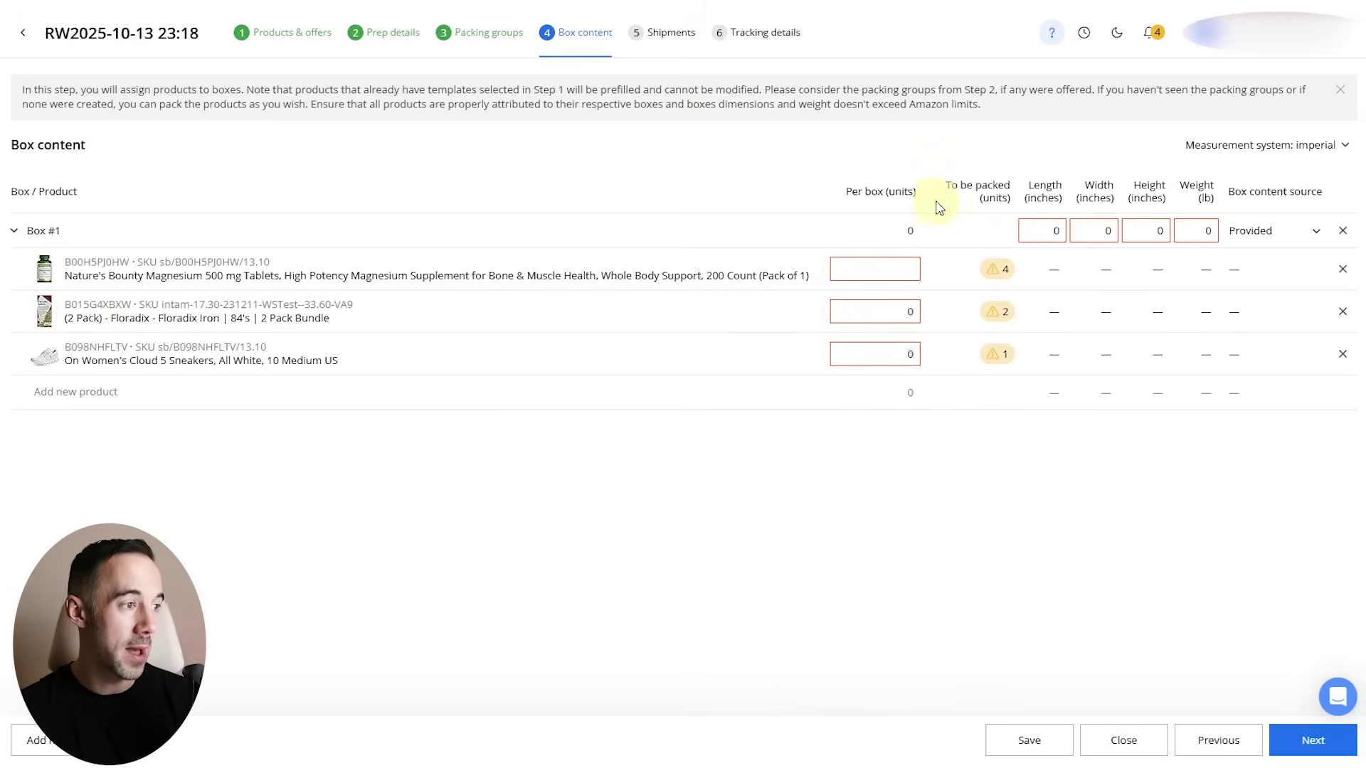
Step: Set the units per box to 4 for the Nature's Bounty Magnesium and 2 for the Floradix Iron bundle
click(892, 269)
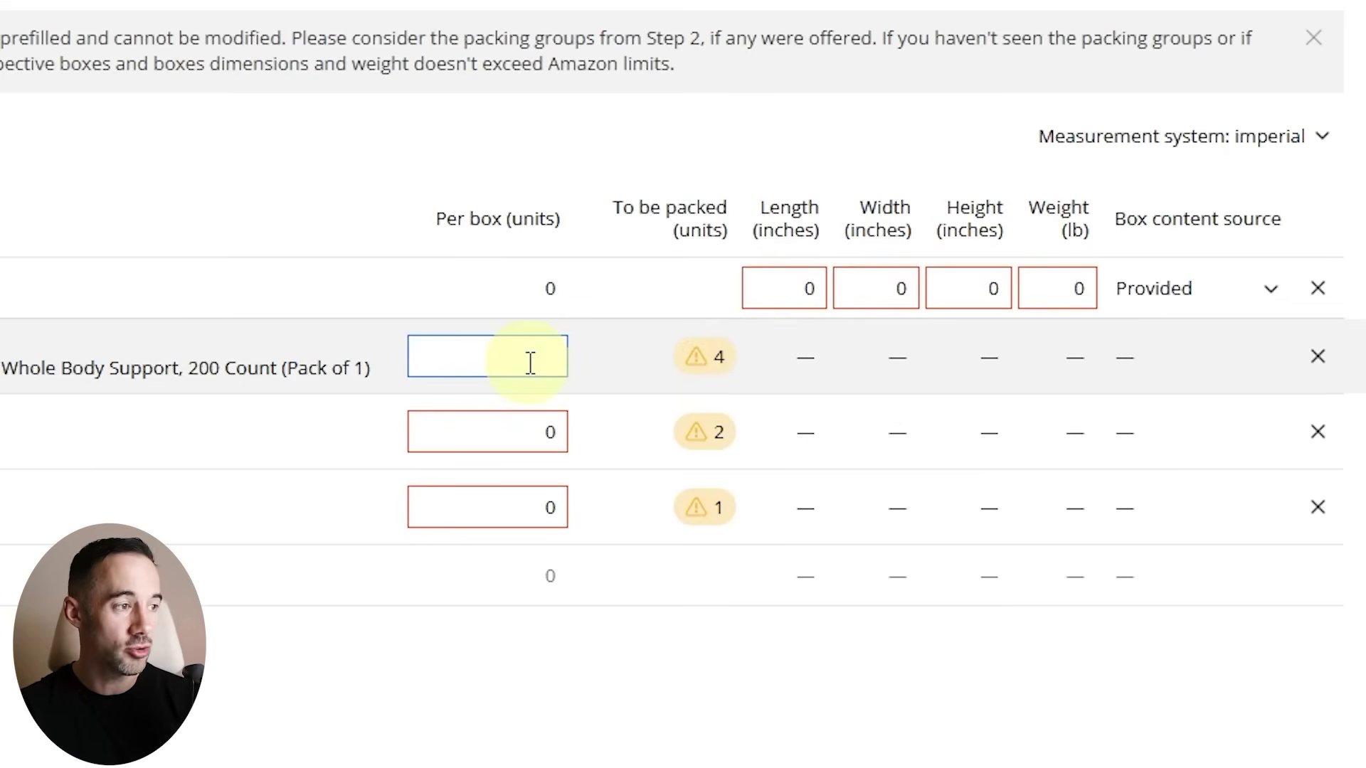
text(4)
click(494, 439)
text(2)
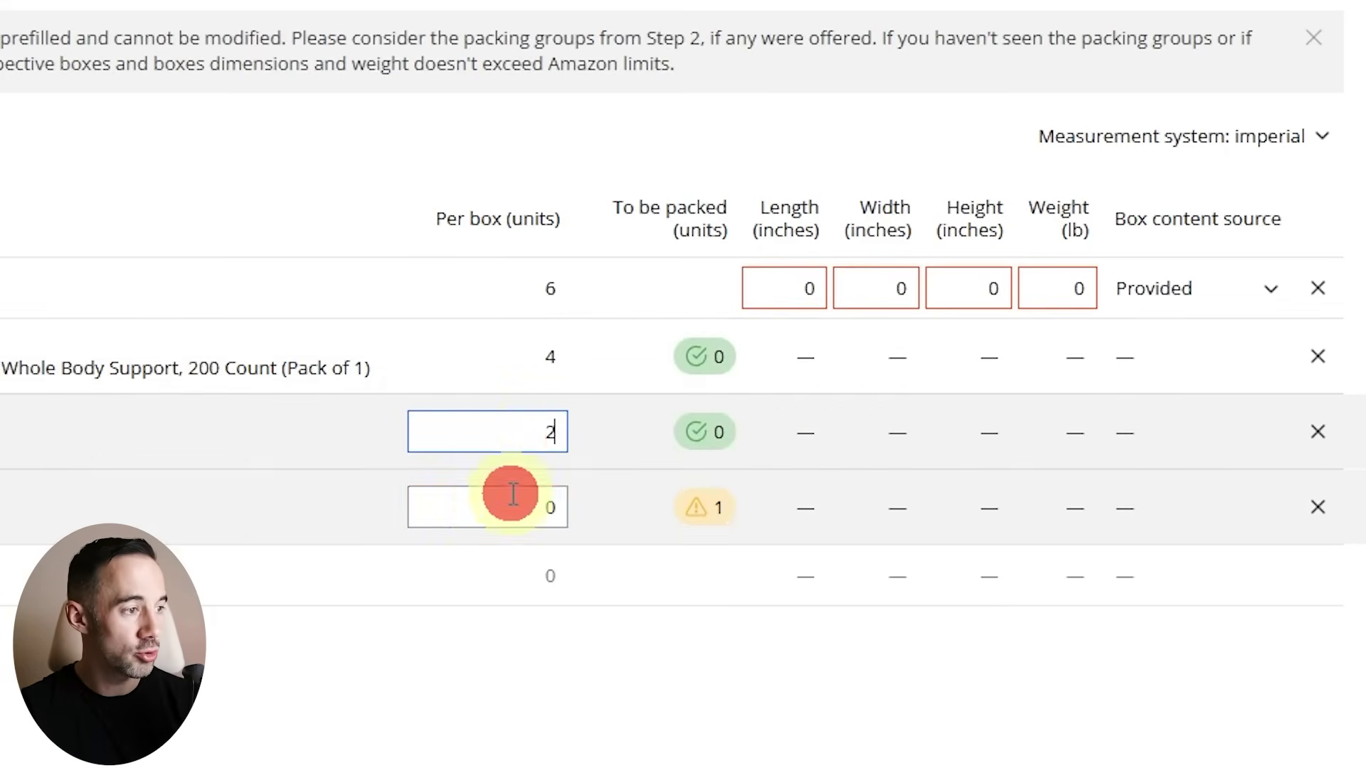
Step: Set the units per box to 3 for the Nature's Bounty Magnesium and 1 for the On Cloud 5 Sneakers
click(506, 498)
click(503, 356)
text(3)
click(510, 507)
text(1)
click(639, 720)
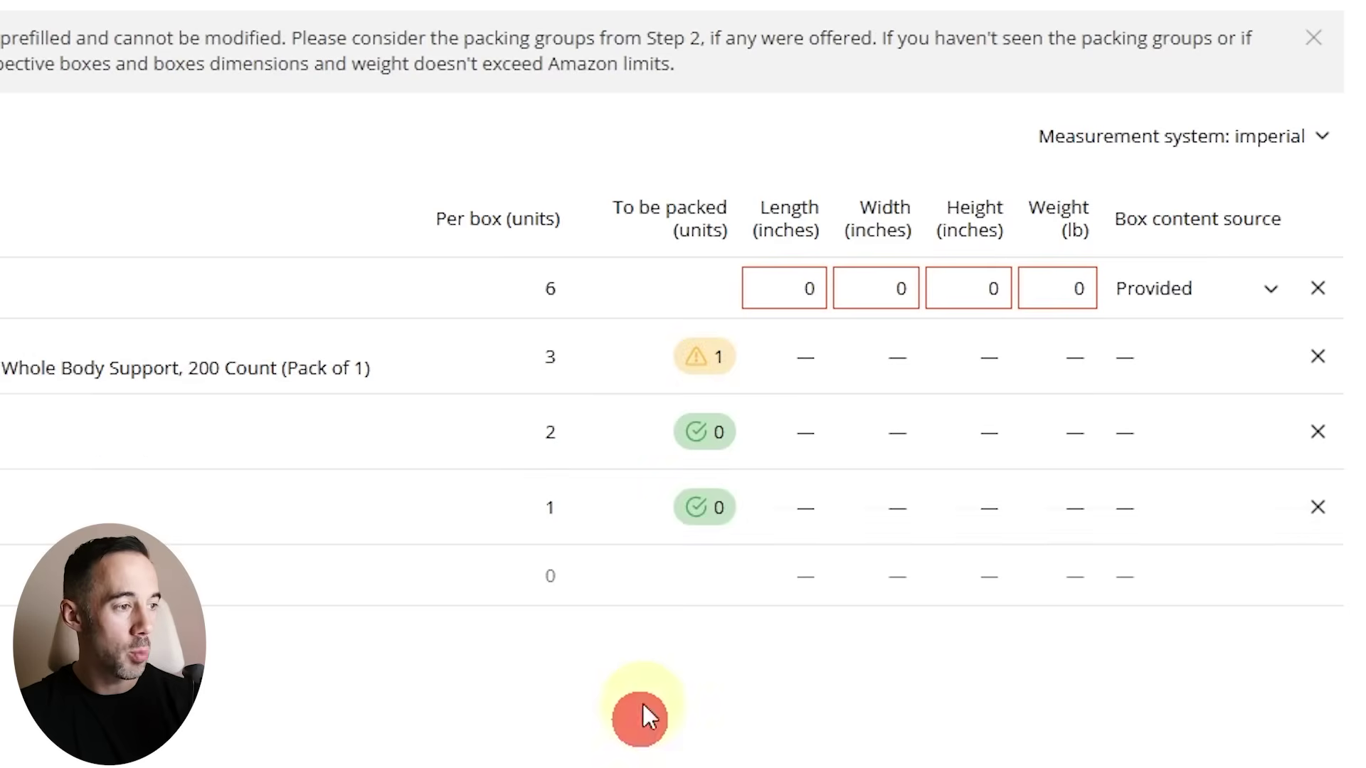
Step: Change the Nature's Bounty Magnesium's units per box to 4
click(532, 358)
text(4)
click(649, 747)
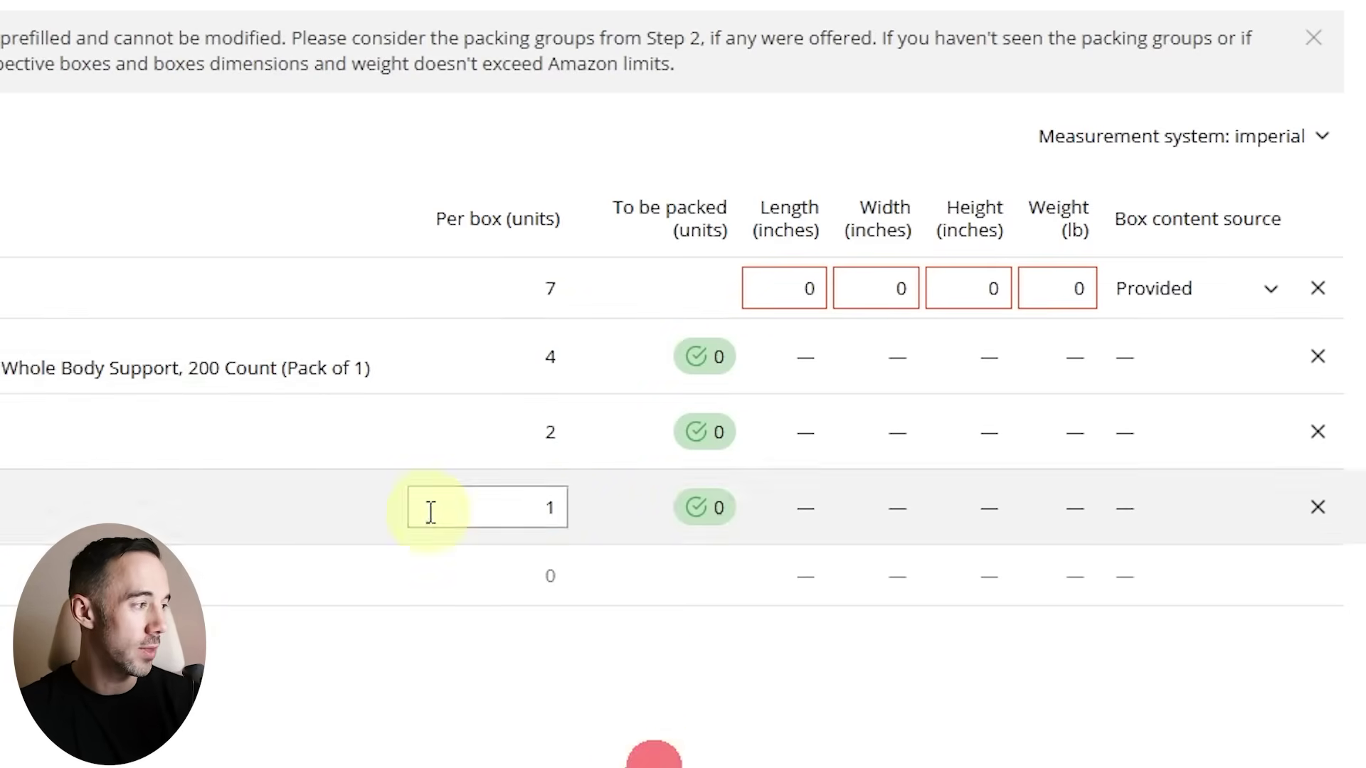
Step: Set Box #1's dimensions to 10 inches long, 20 inches wide and 25 inches high
click(795, 281)
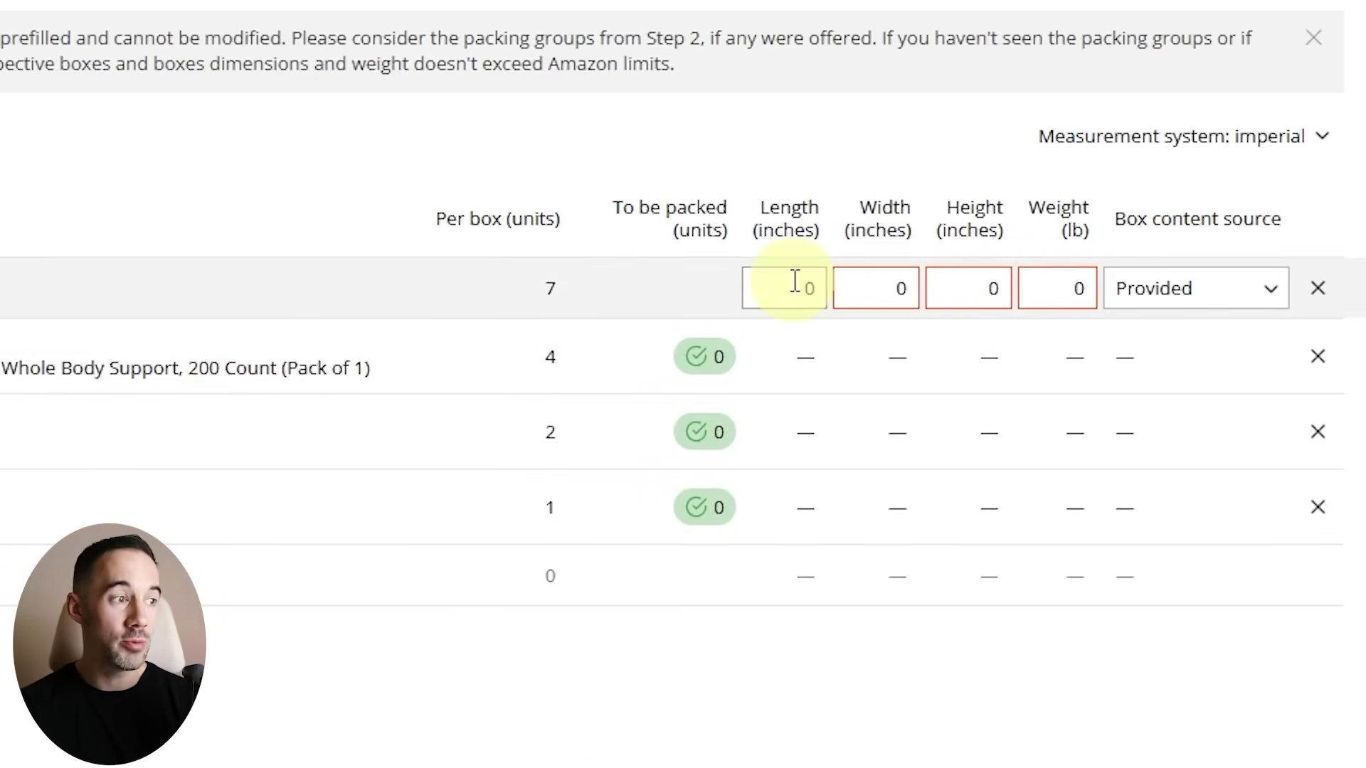
text(10)
click(863, 296)
text(20)
key(Tab)
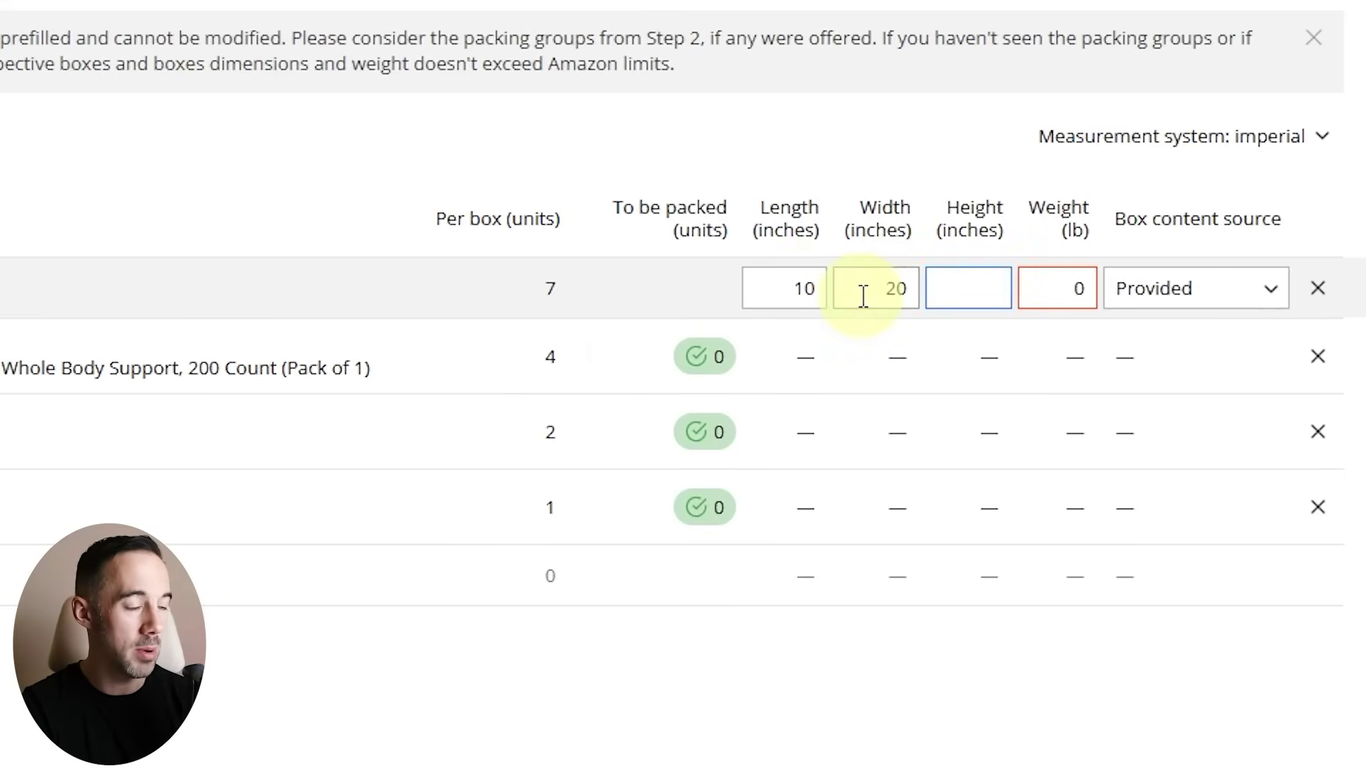
text(30)
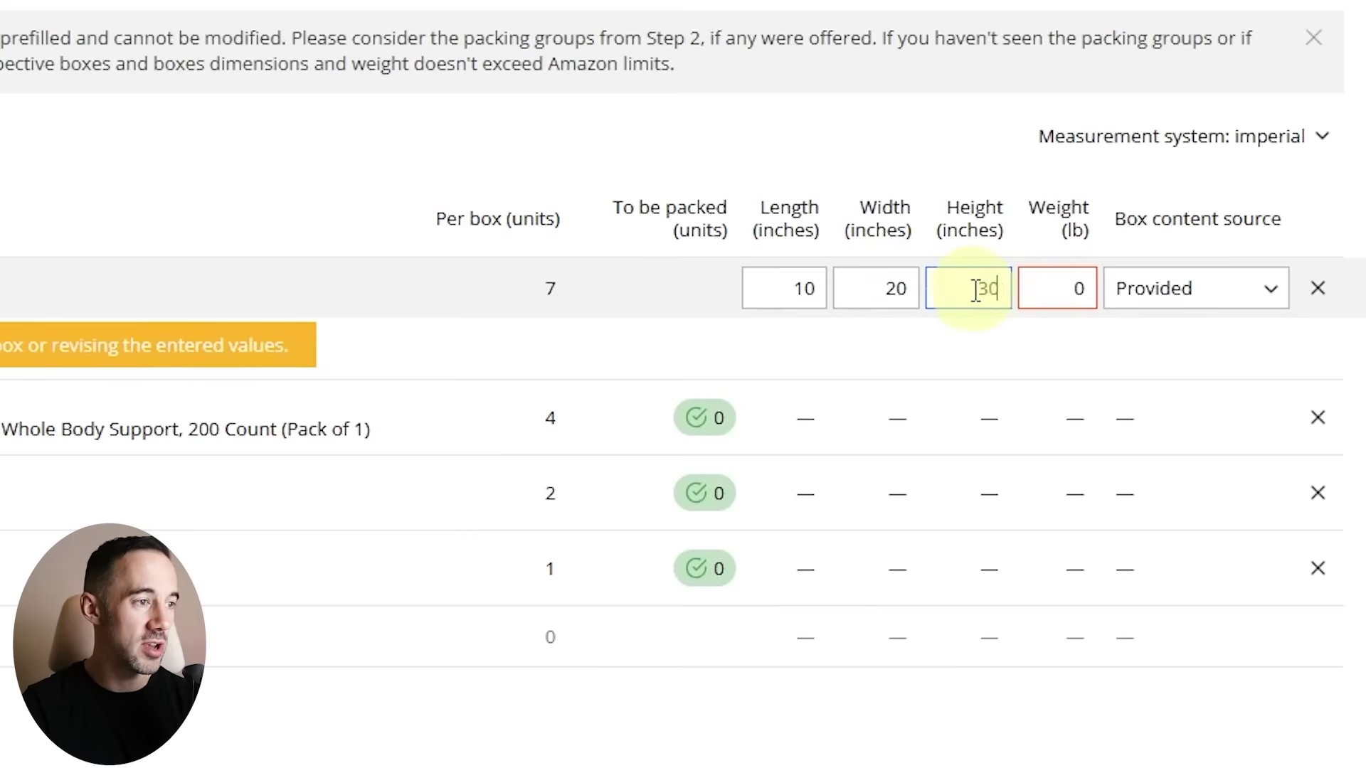
double_click(973, 289)
text(25)
click(908, 689)
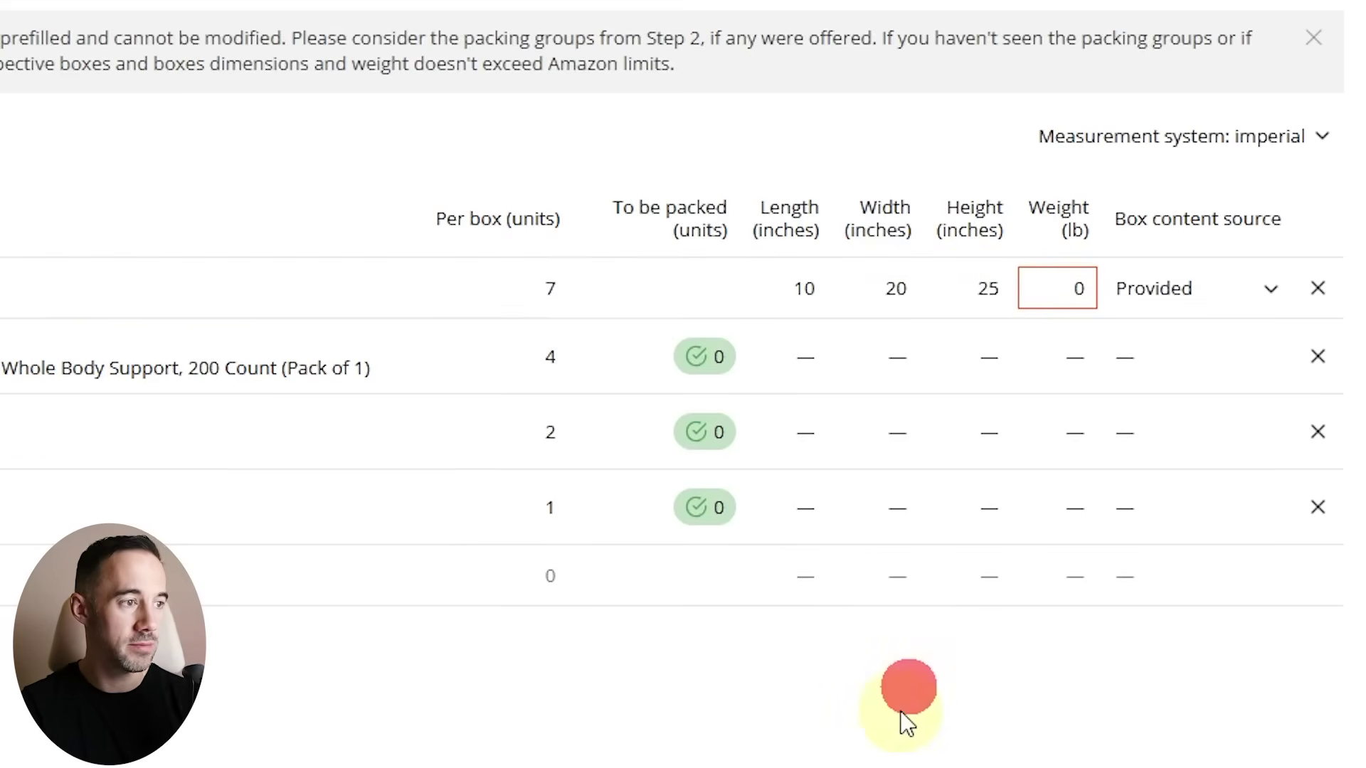
Step: Set Box #1's weight to 30 lb and choose Provided as its box content source
click(1049, 288)
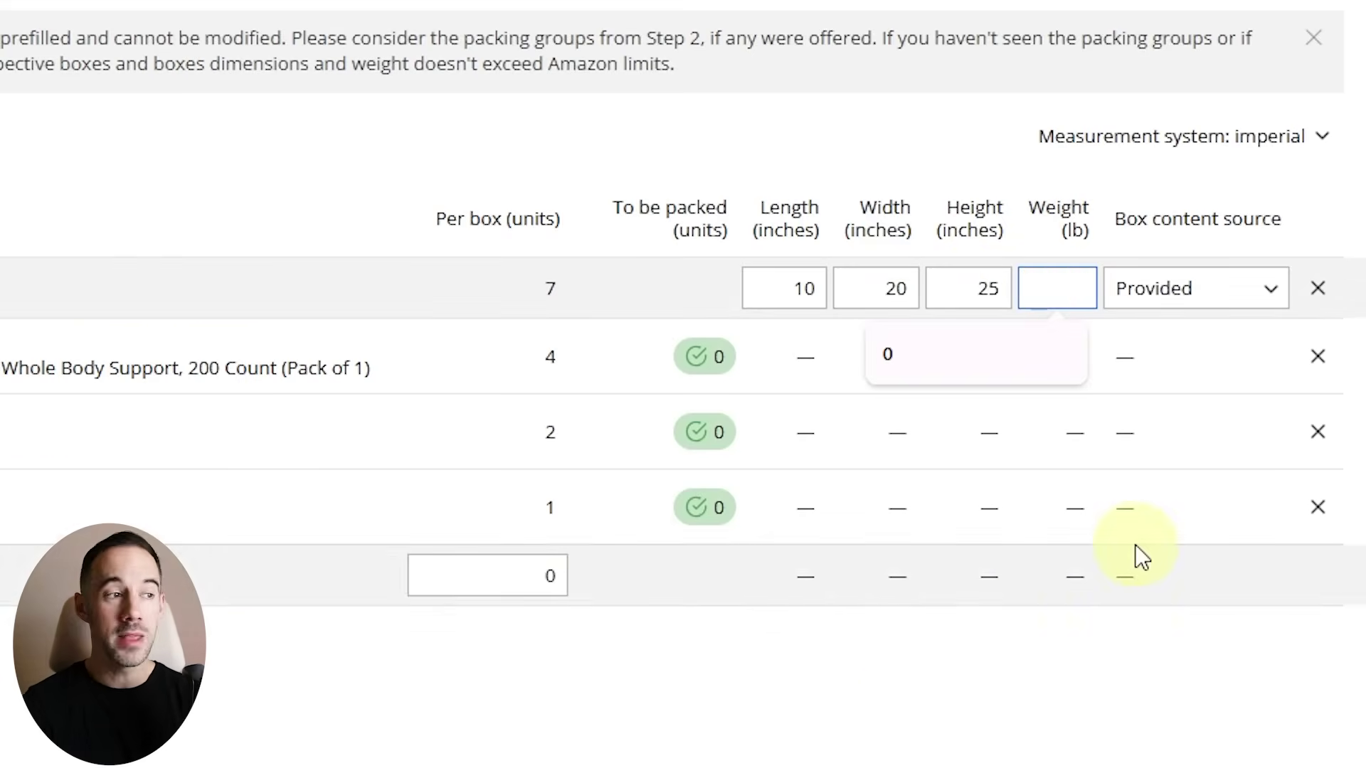
text(30)
click(1078, 466)
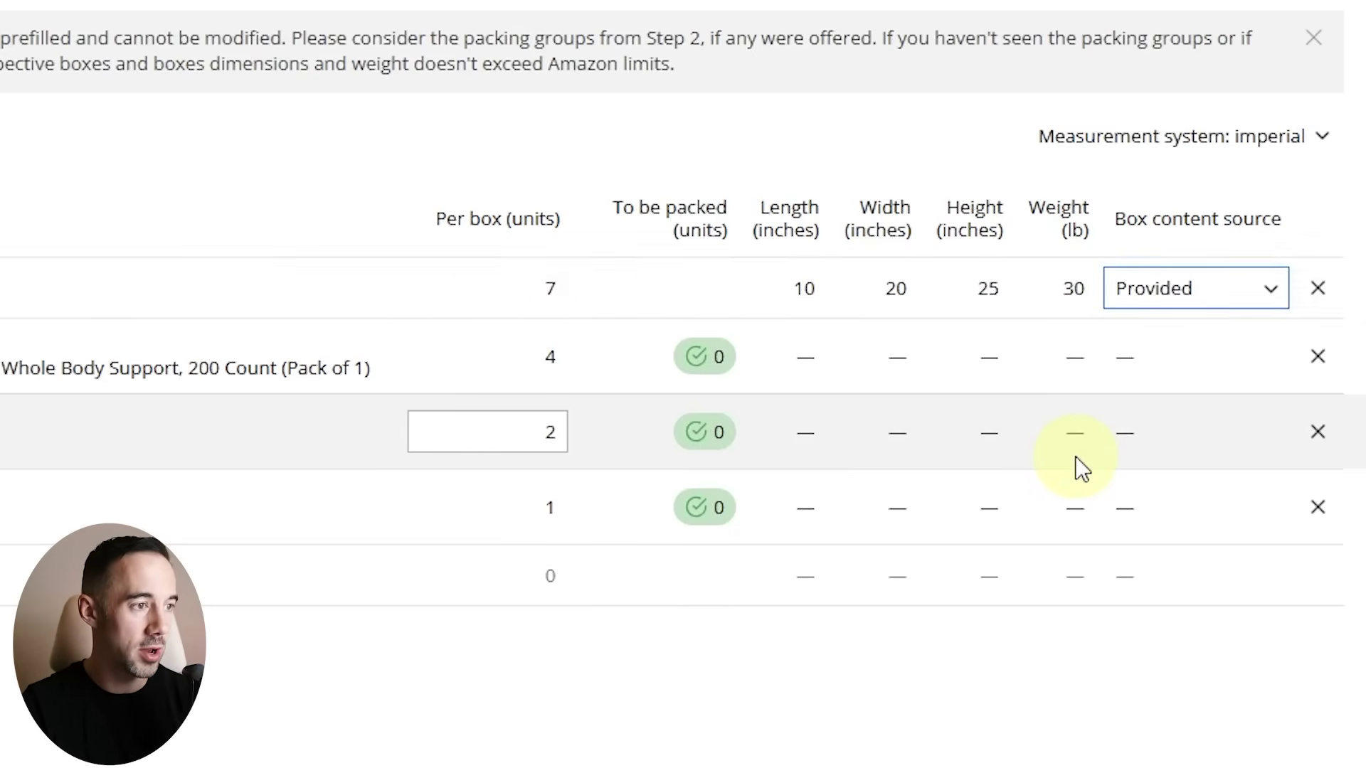
click(1242, 305)
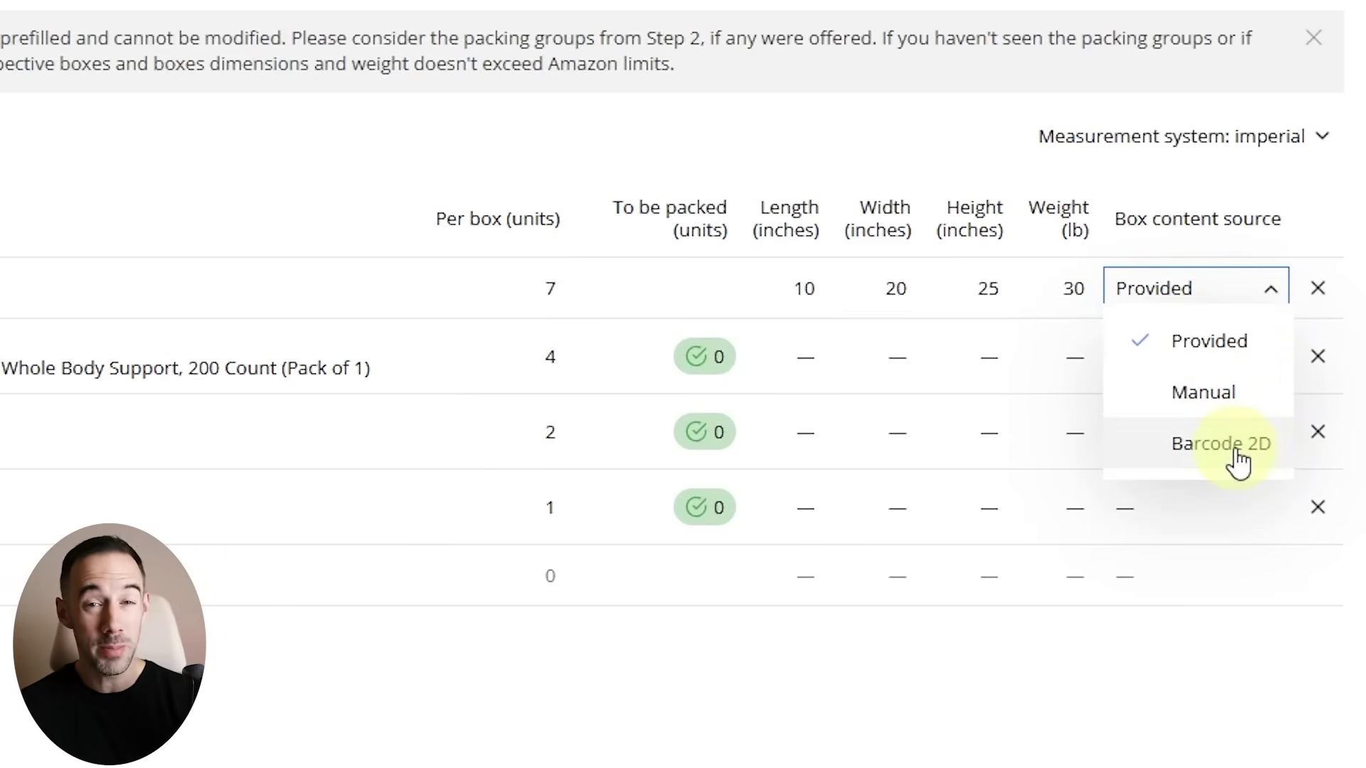
click(1197, 343)
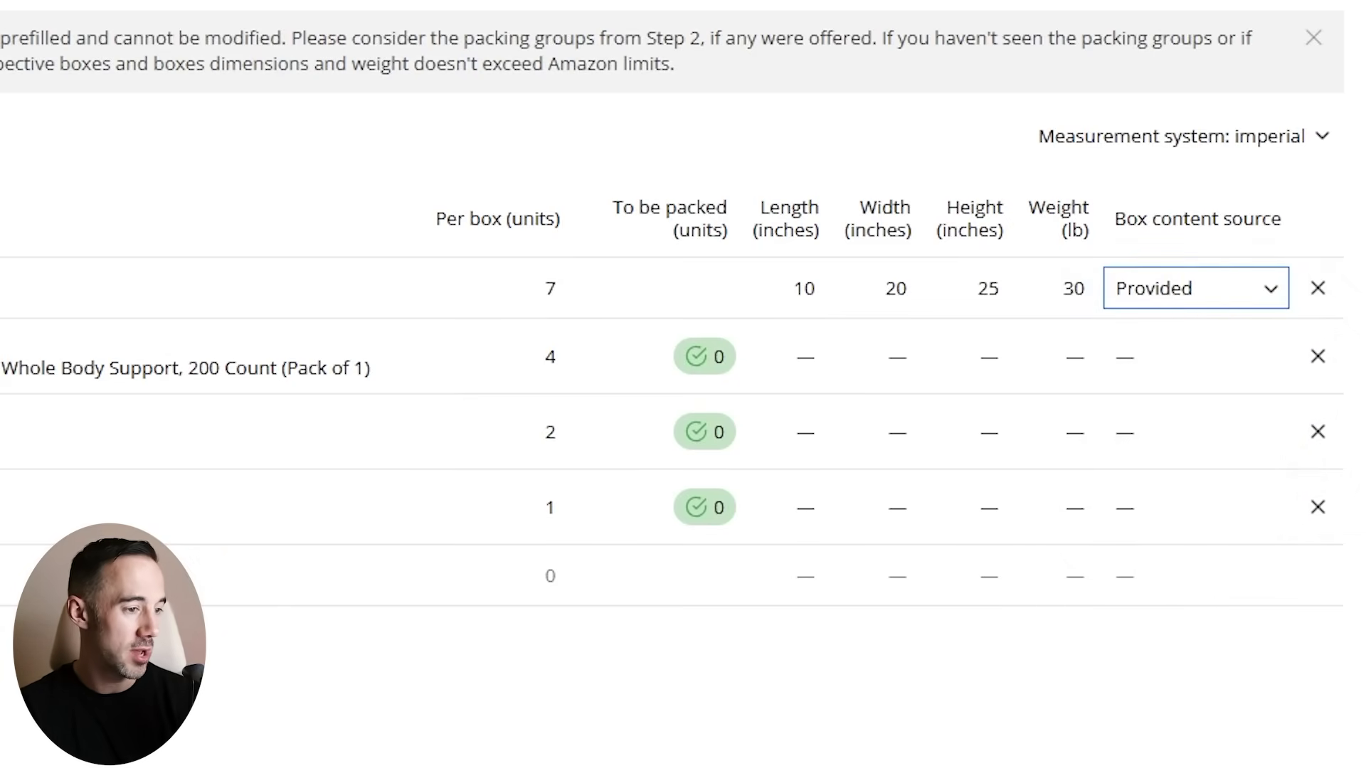
Step: Save the box content and continue to the shipments stage
click(1067, 698)
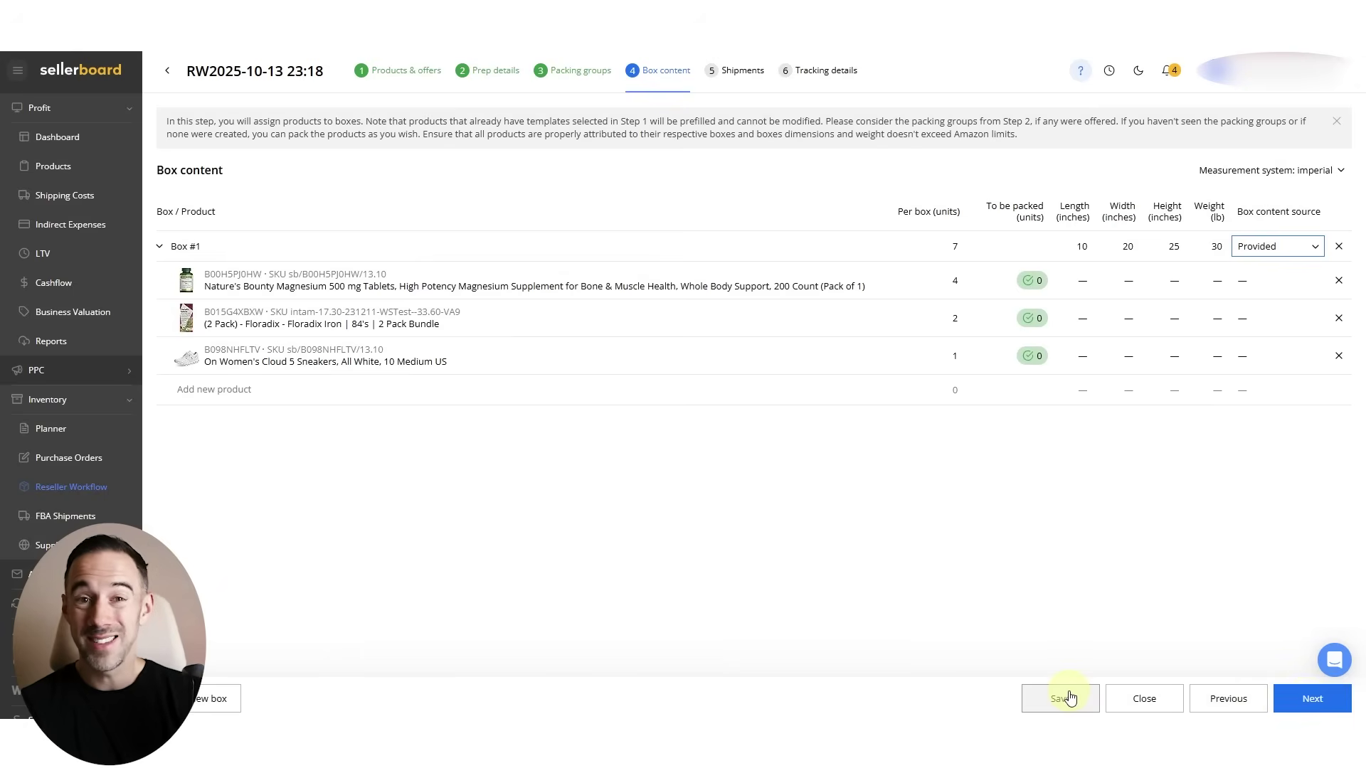
click(1328, 700)
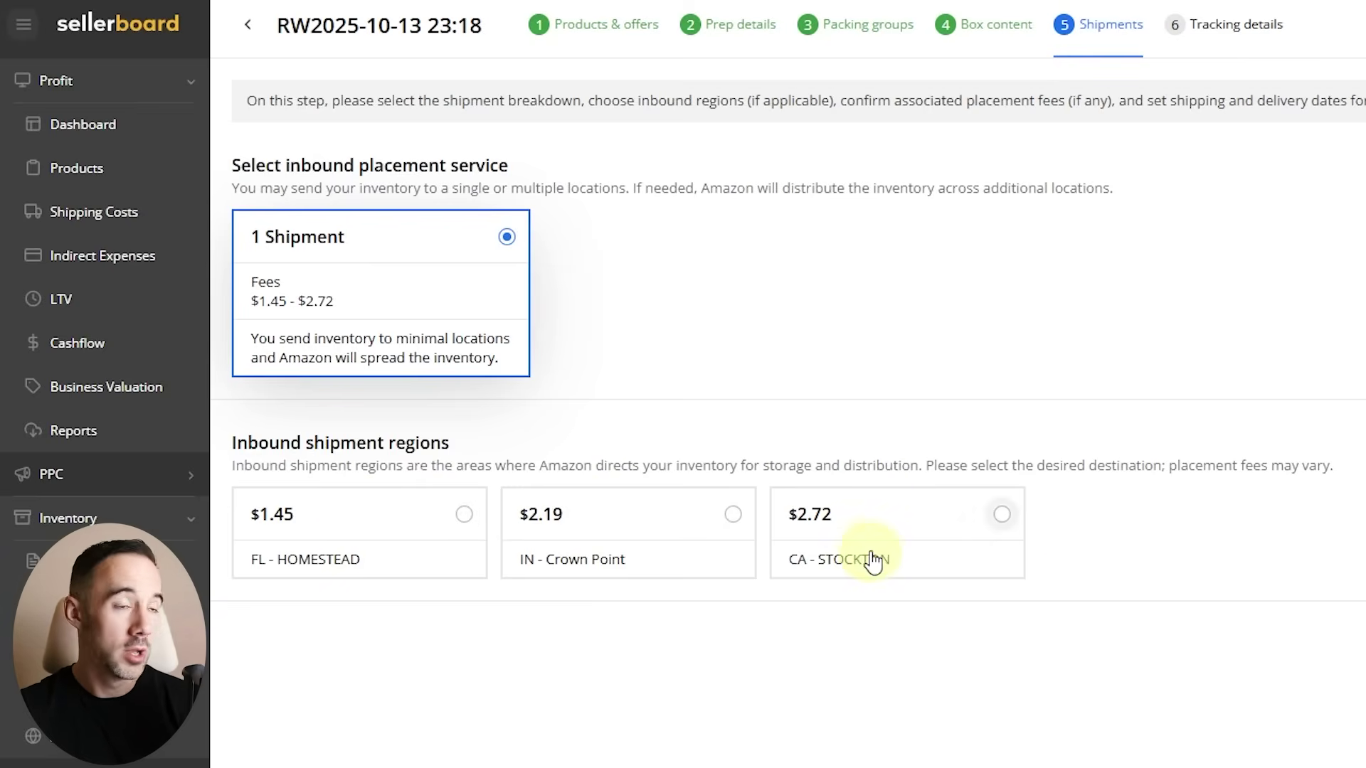
Step: Choose FL - HOMESTEAD as the inbound region and small parcel delivery (SPD) with a non partnered carrier as the shipping mode
click(427, 558)
scroll(313, 640, down, 1)
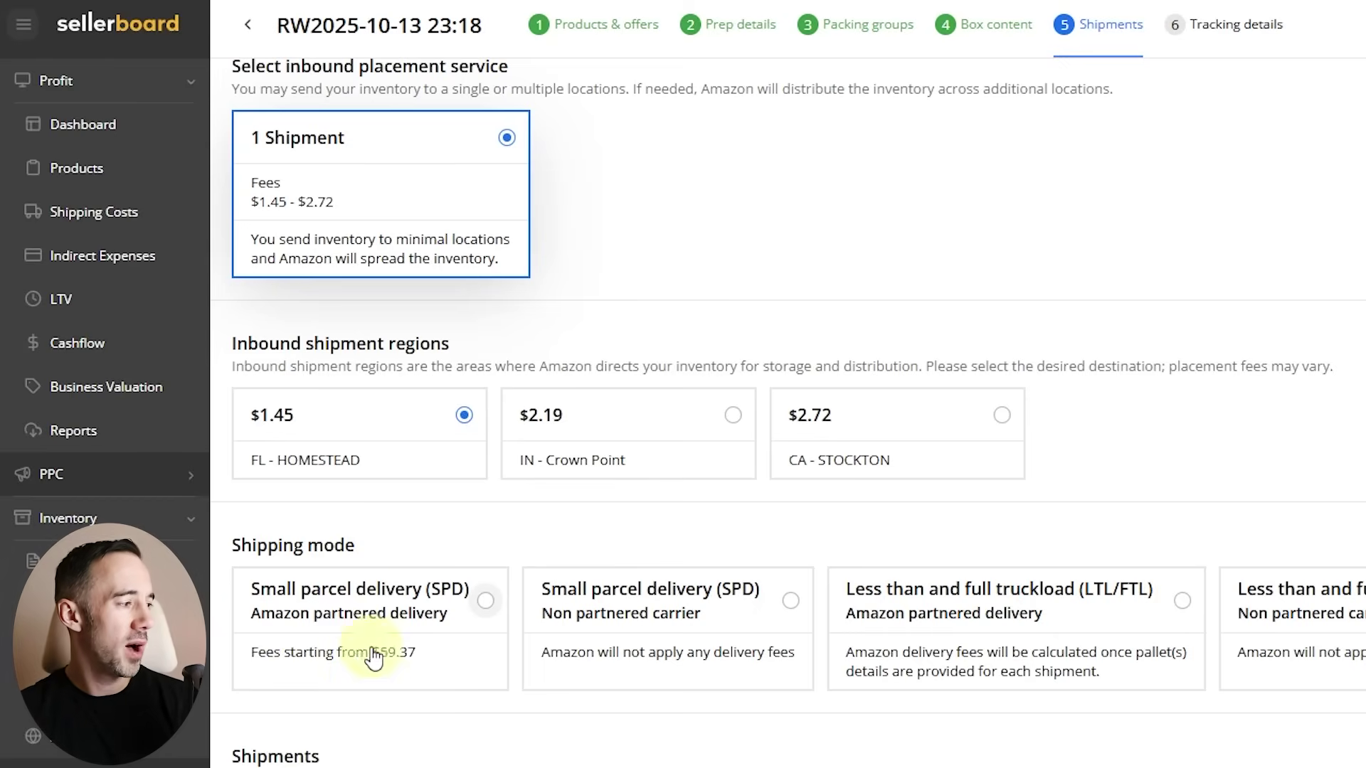
click(441, 666)
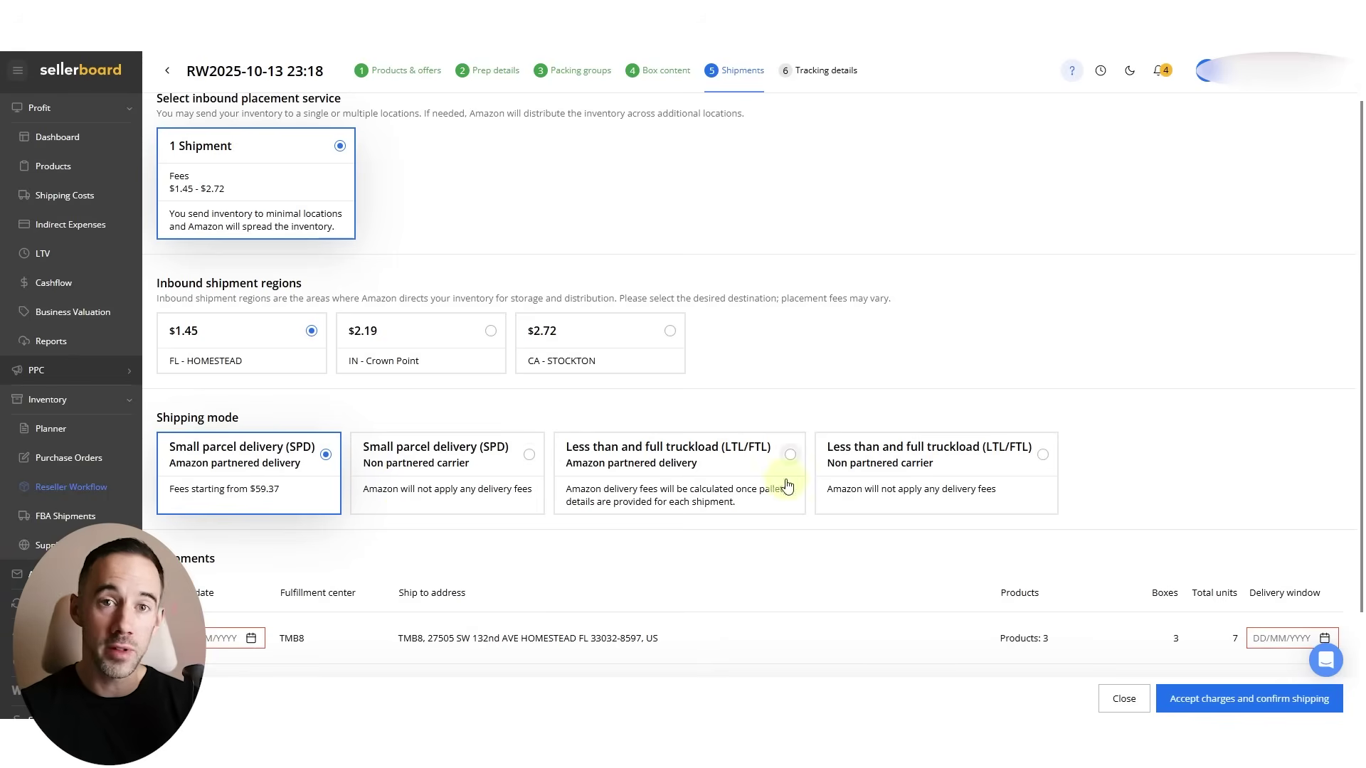
click(428, 470)
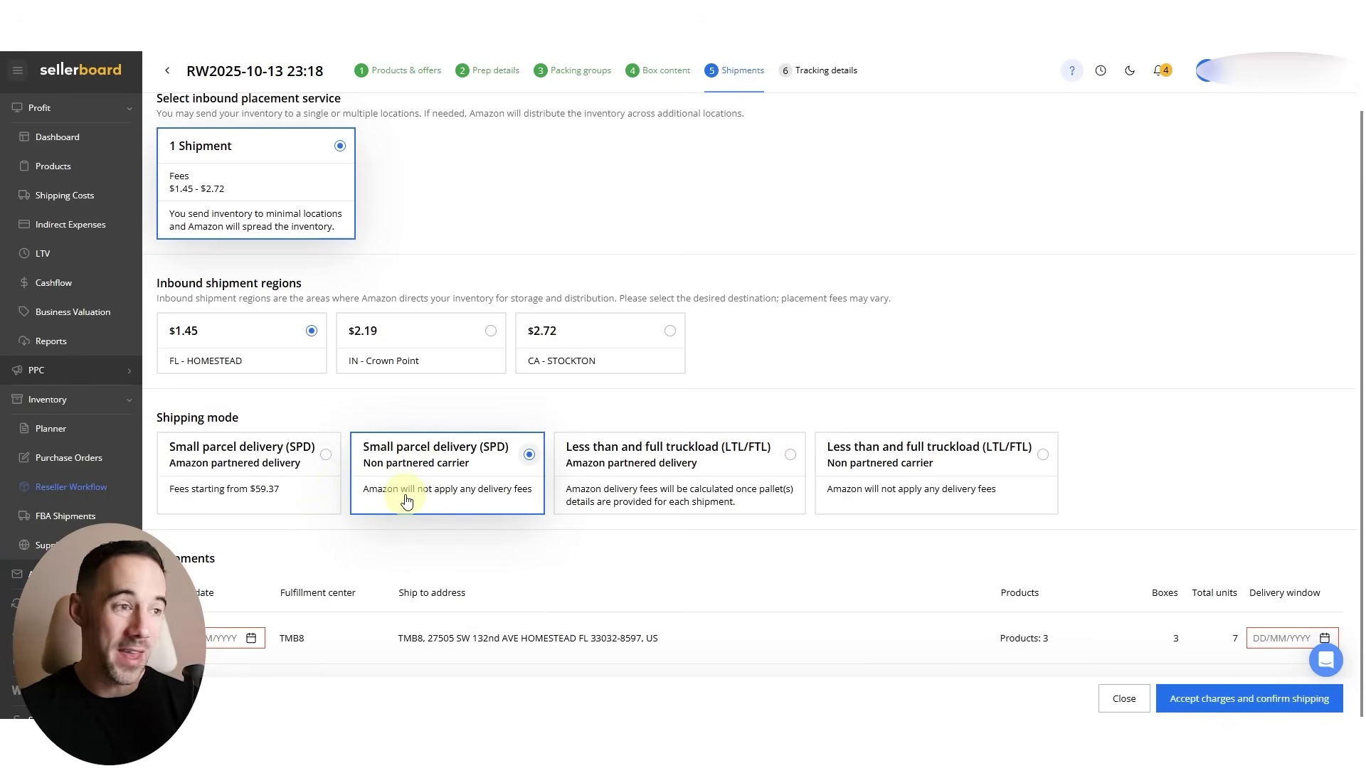
Step: Set the shipment's ship date to 14/10/2025 and its delivery window to start on 15/10/2025
click(250, 639)
click(232, 639)
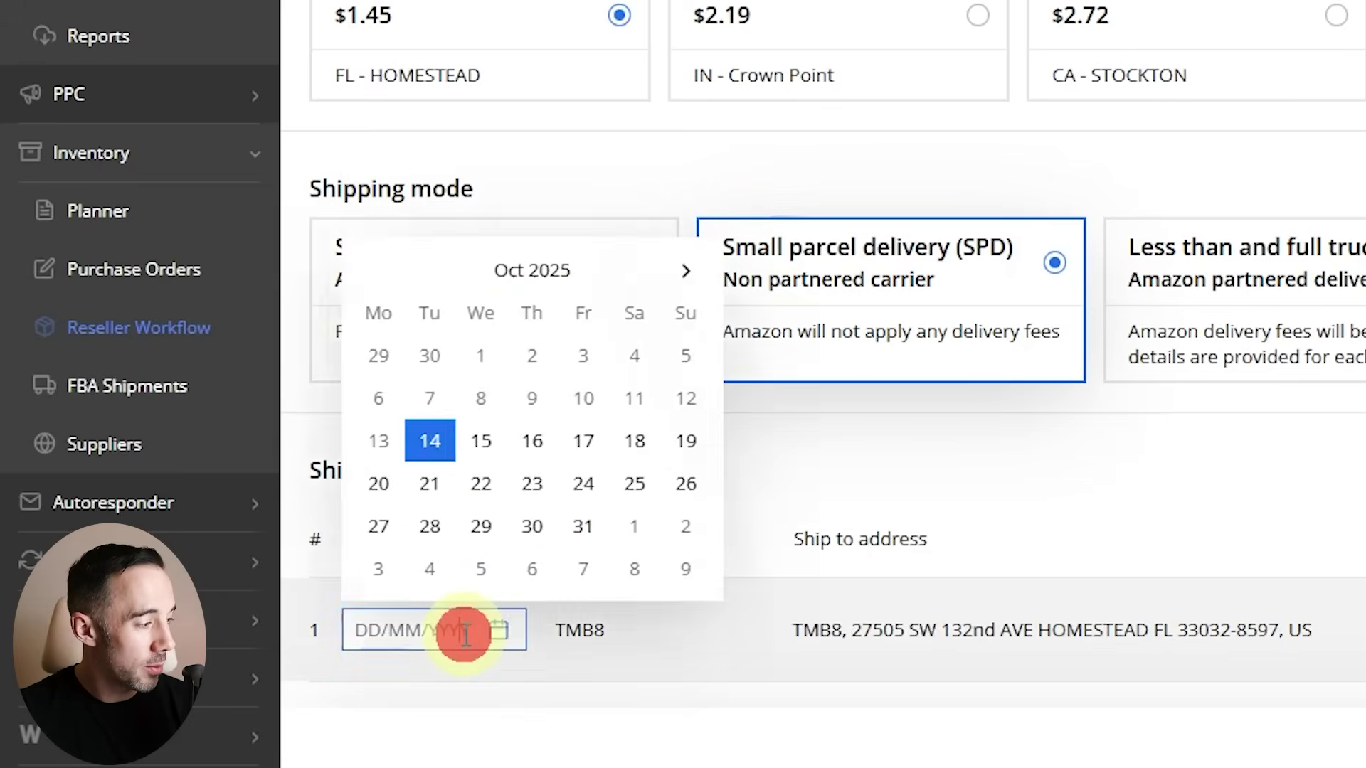
click(984, 448)
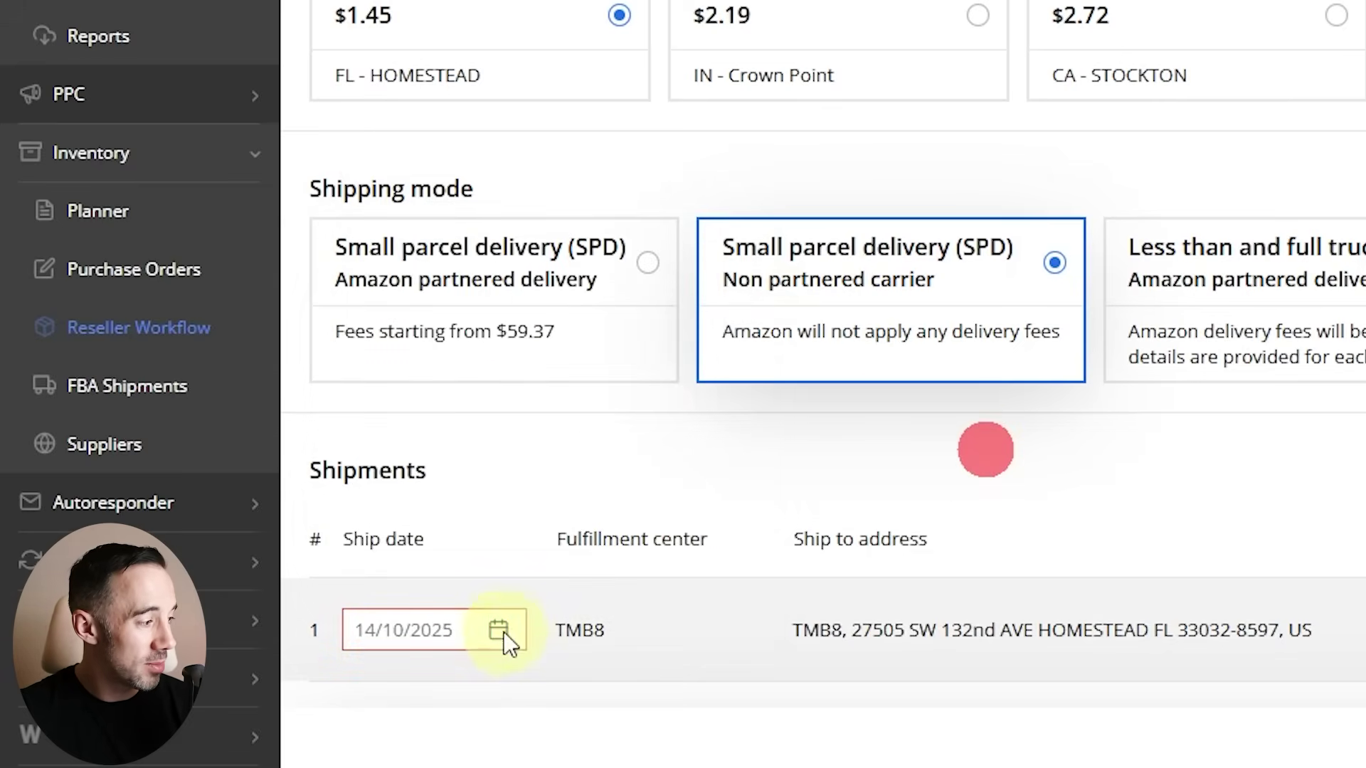
click(501, 631)
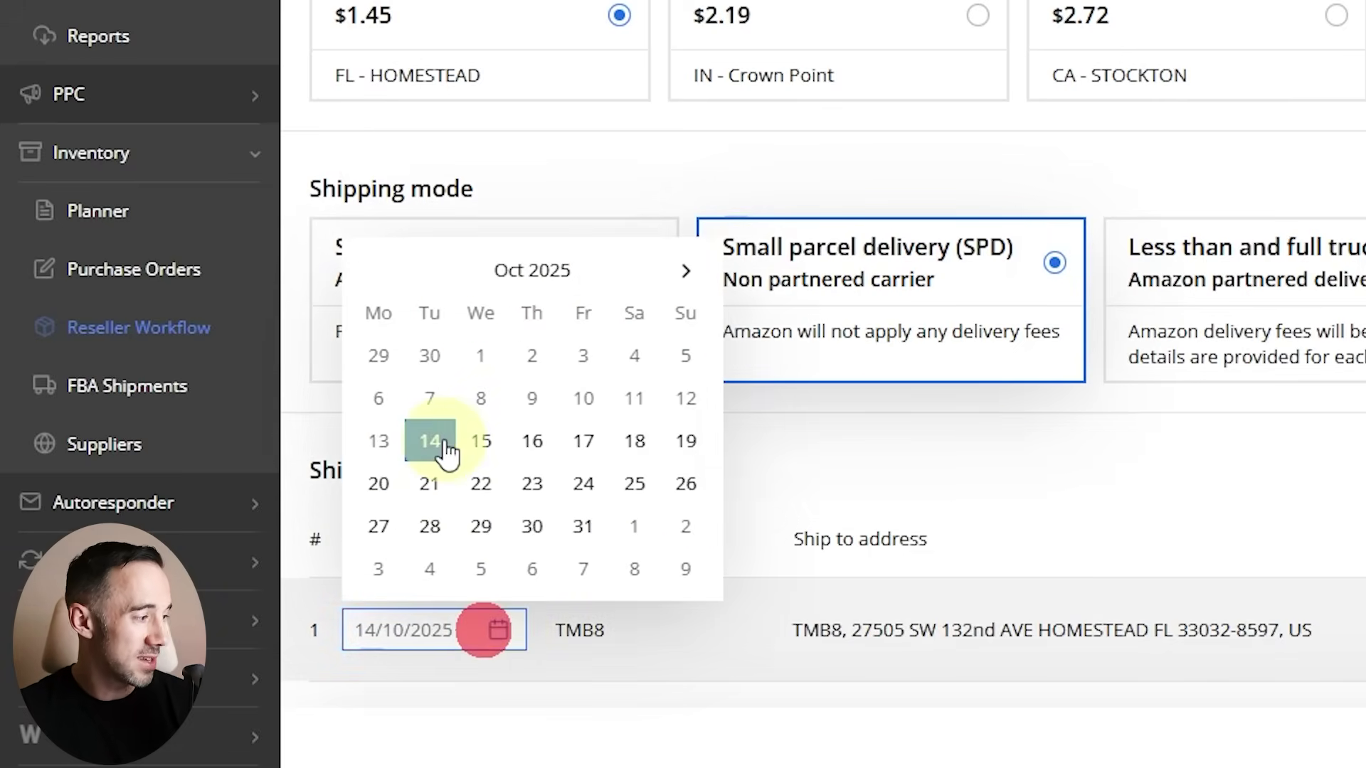
click(448, 448)
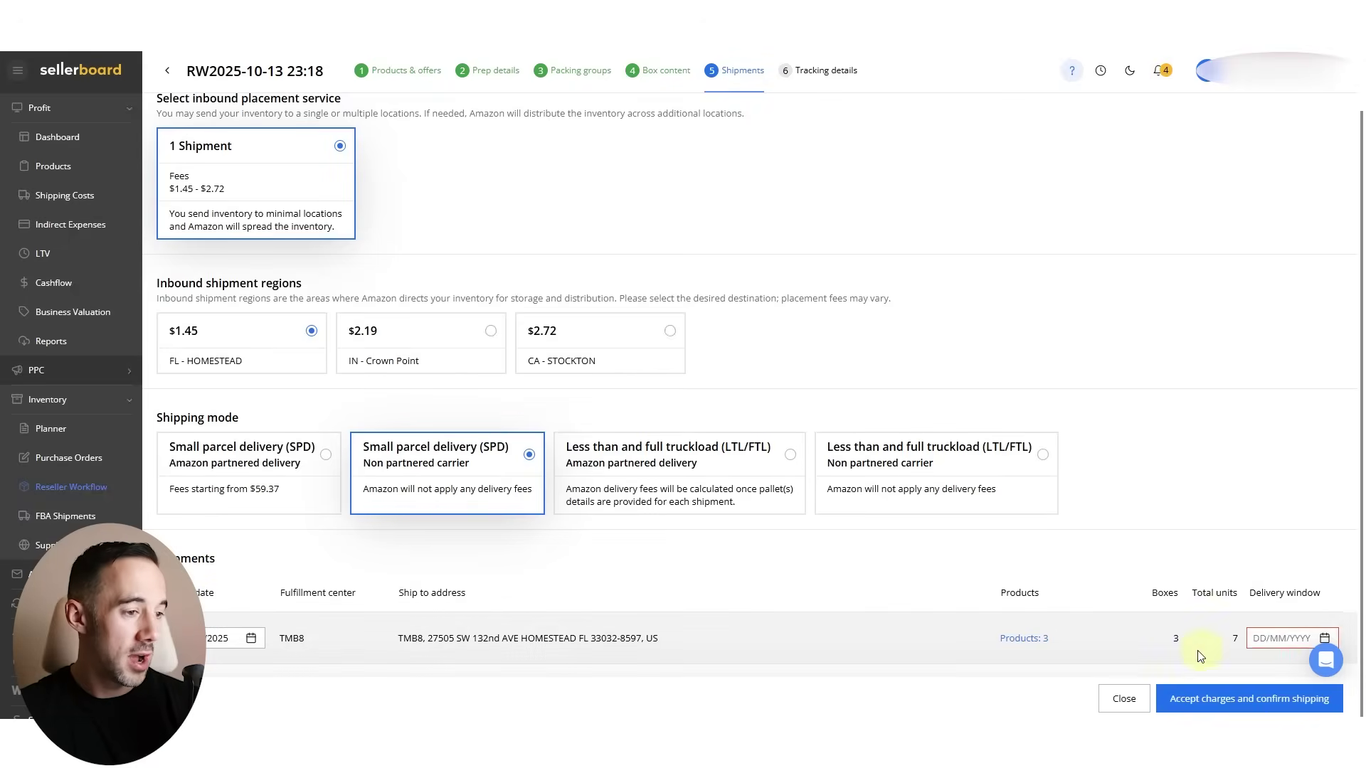
click(1284, 638)
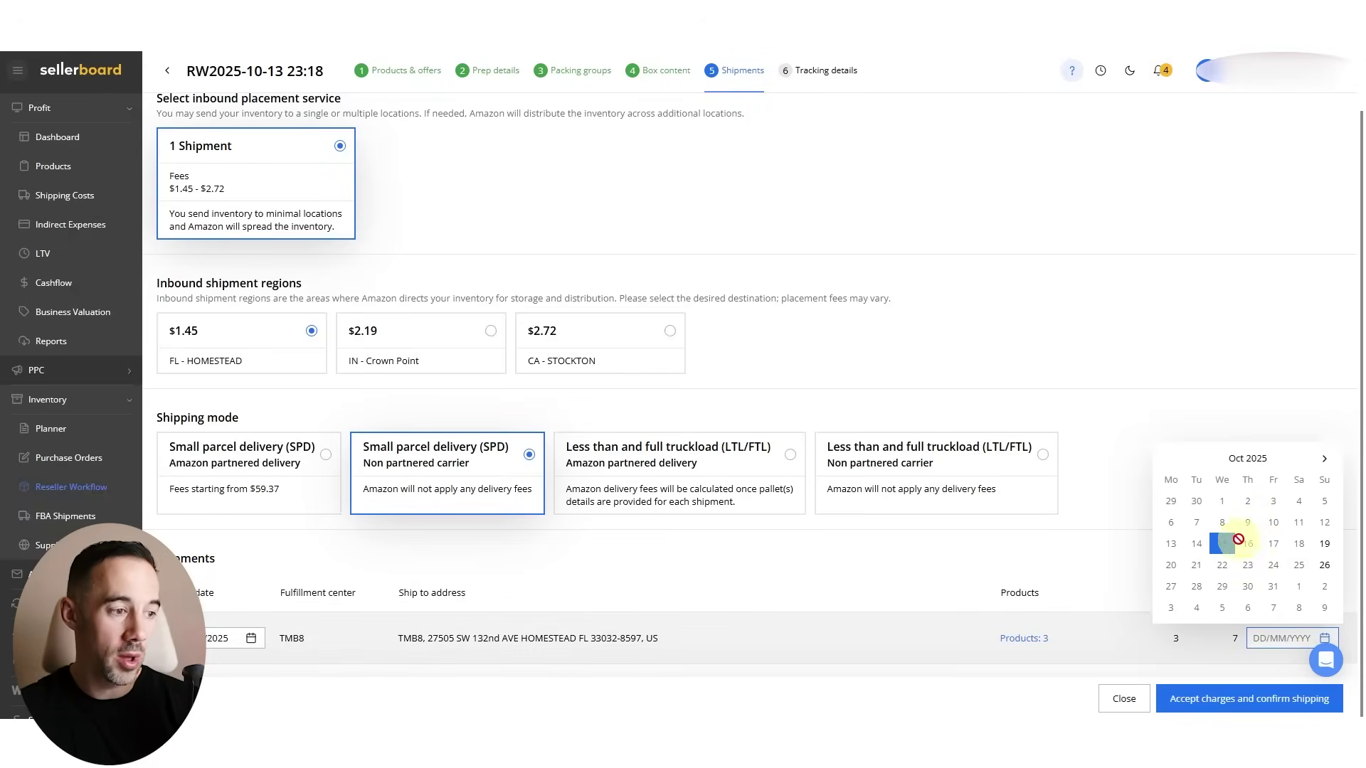
click(1324, 564)
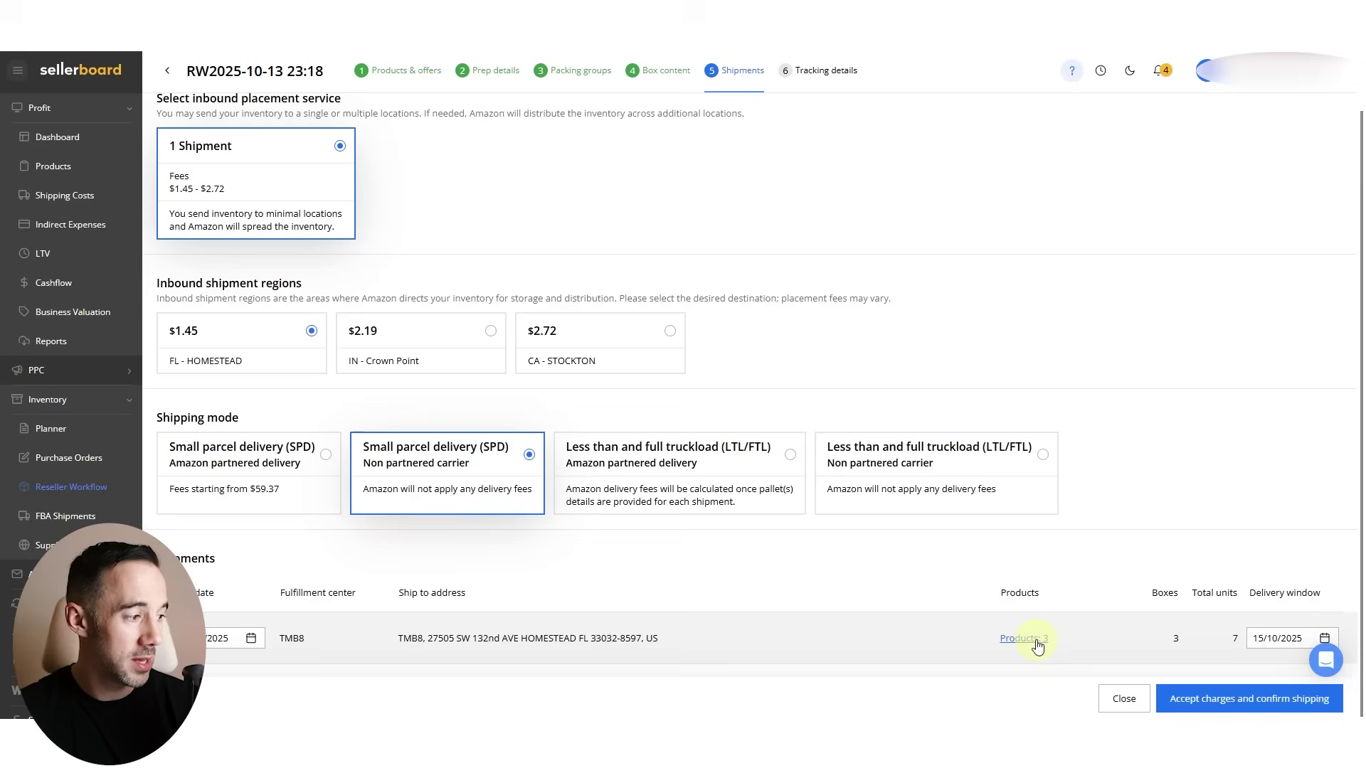
Step: Accept the charges and confirm creating the shipment on Amazon without adding a COGs batch entry
click(1254, 700)
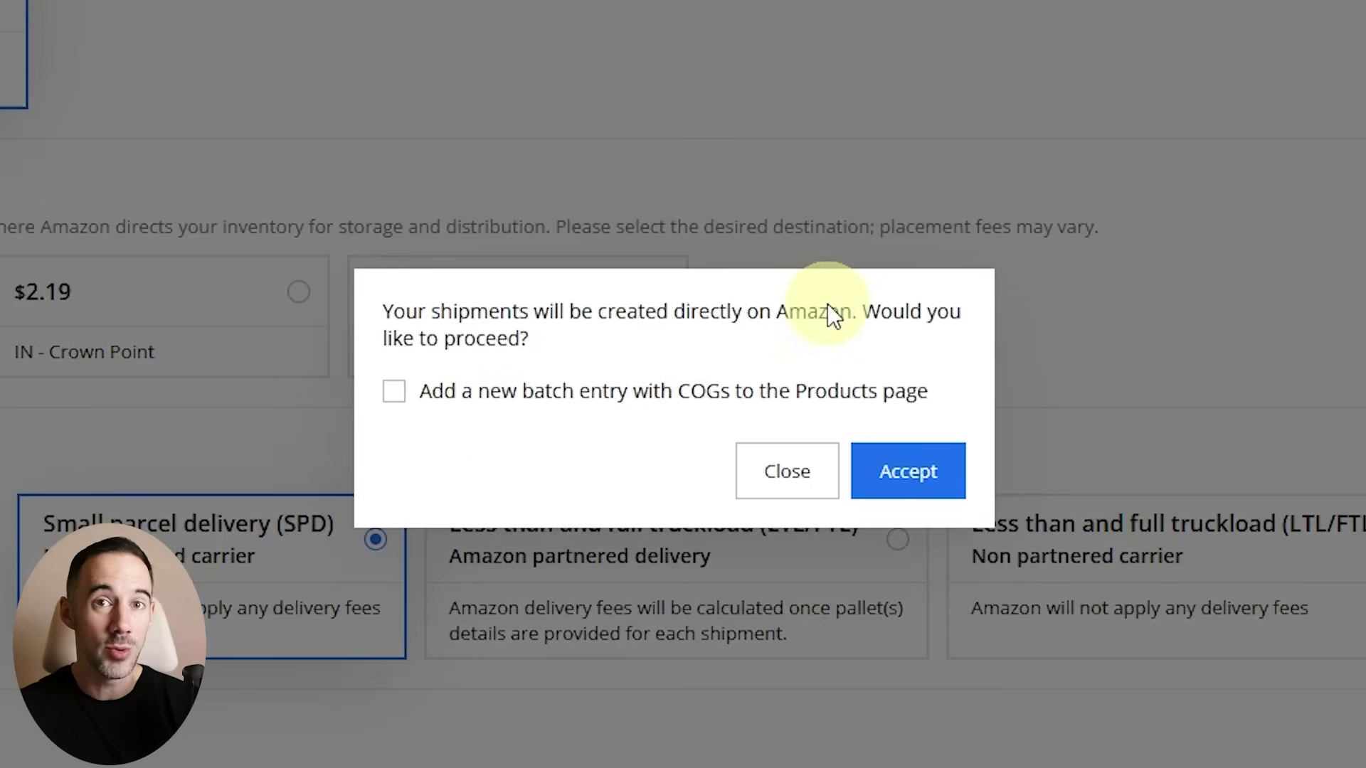
click(908, 475)
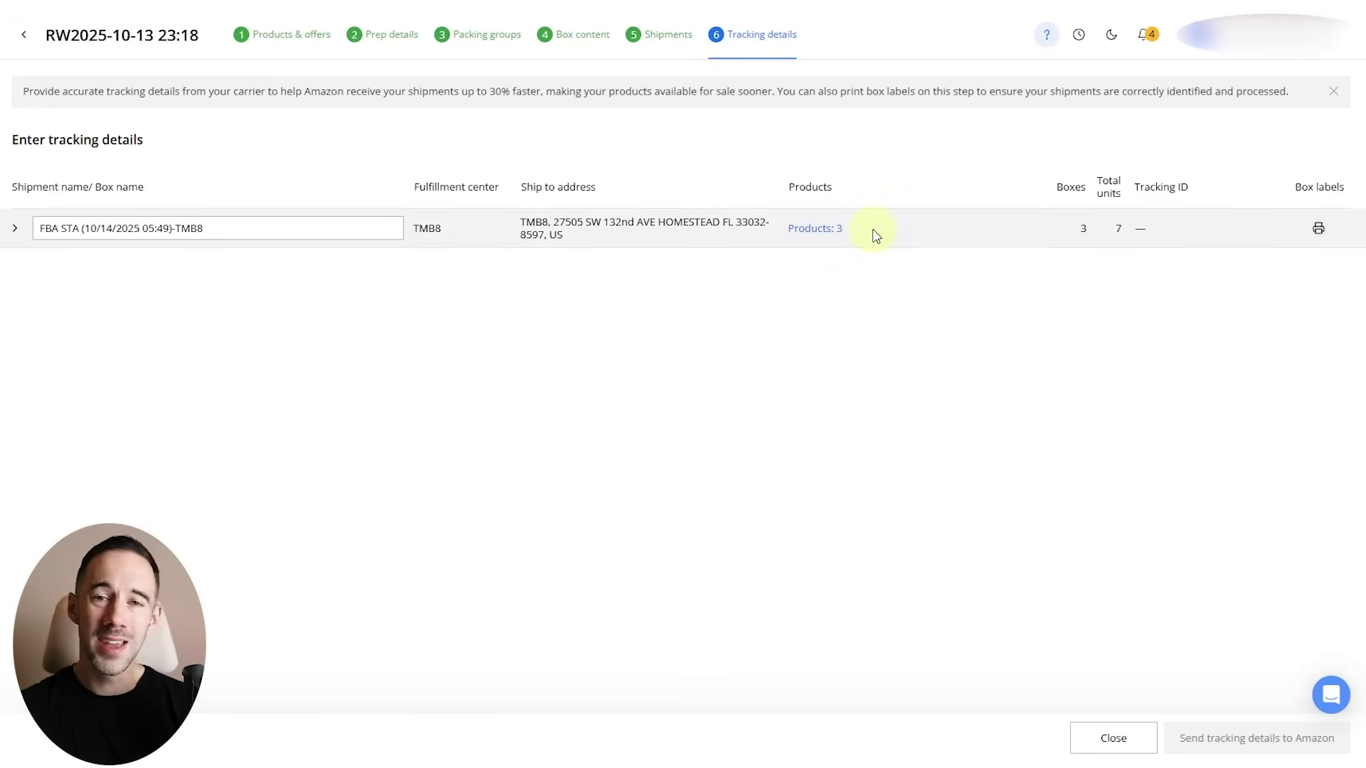
Step: Open the print format choices for the shipment's box labels
click(1318, 229)
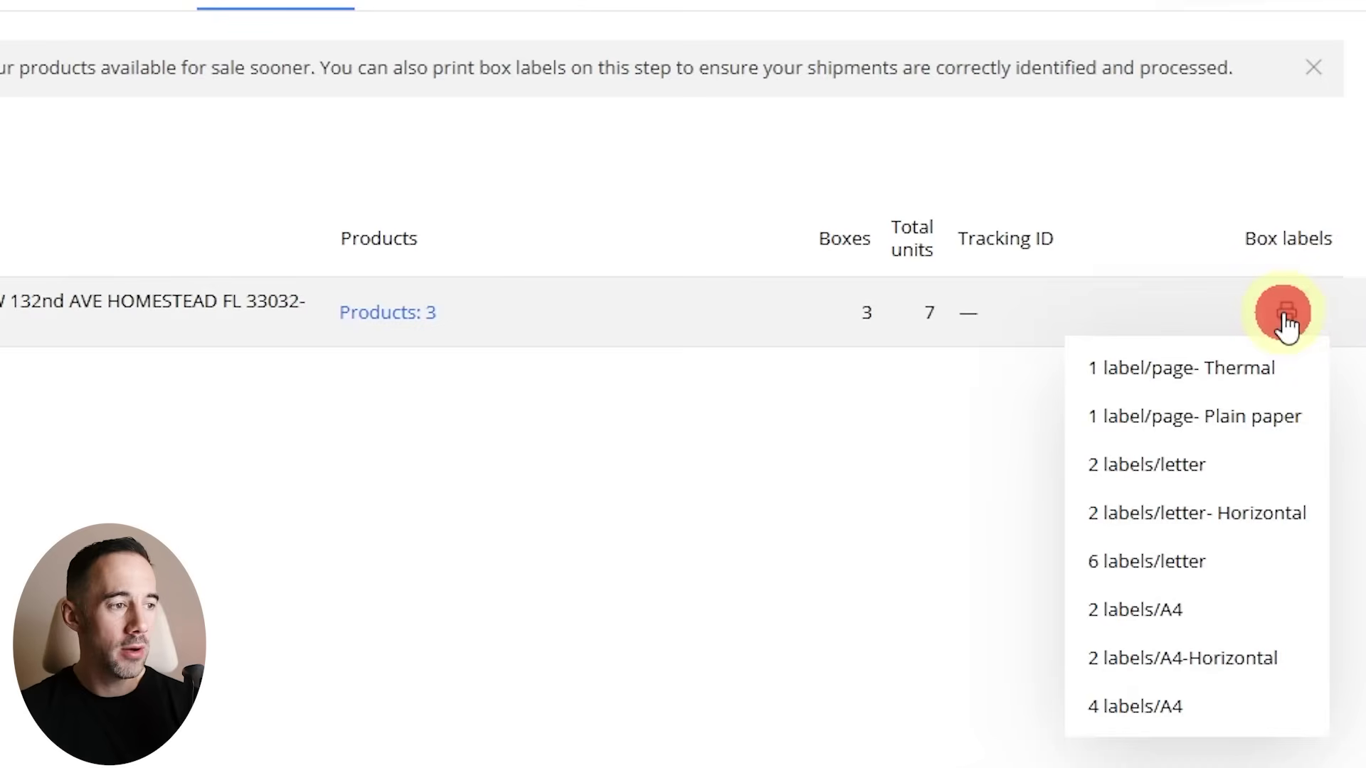